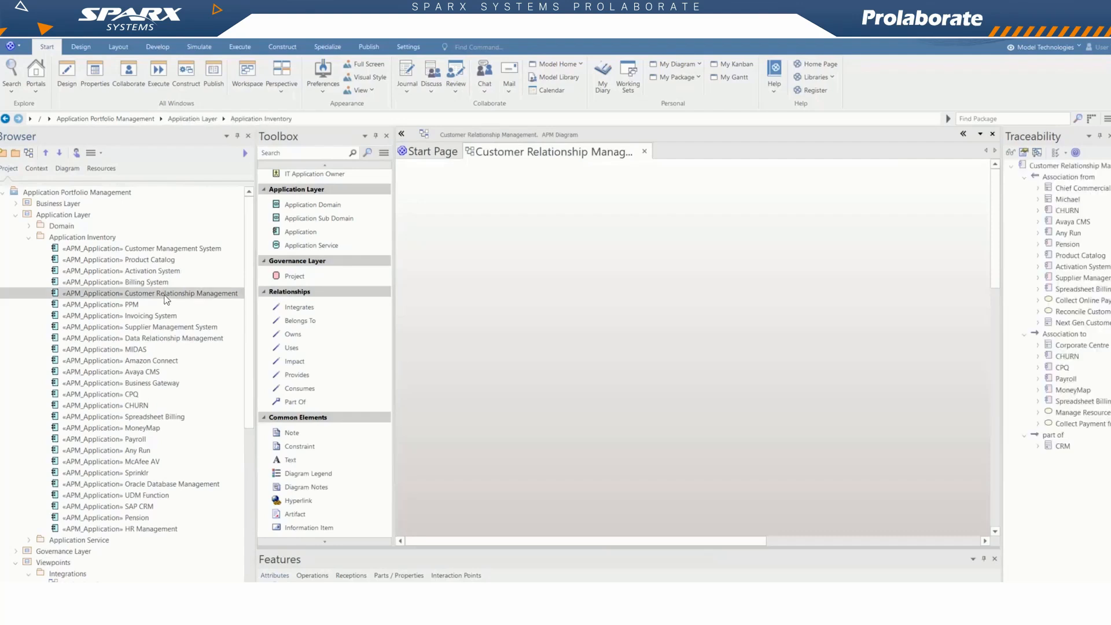
# Step: Place the Customer Relationship Management application on the diagram as a link, with Activation System above it and Product Catalog to the upper left
pyautogui.moveTo(168, 297); pyautogui.dragTo(631, 349)
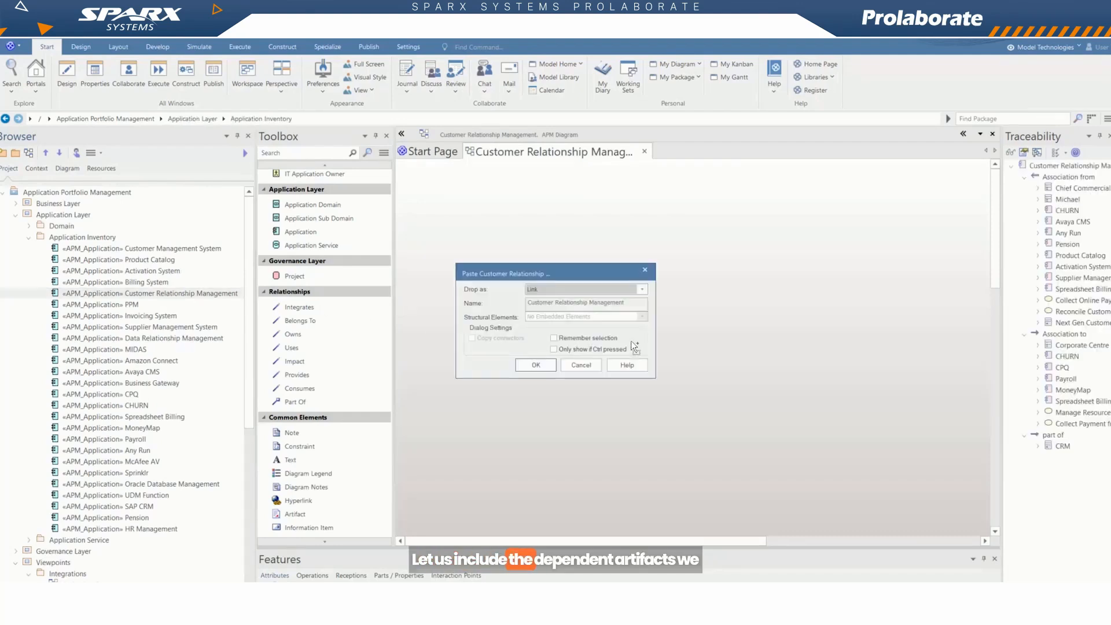
pyautogui.click(538, 365)
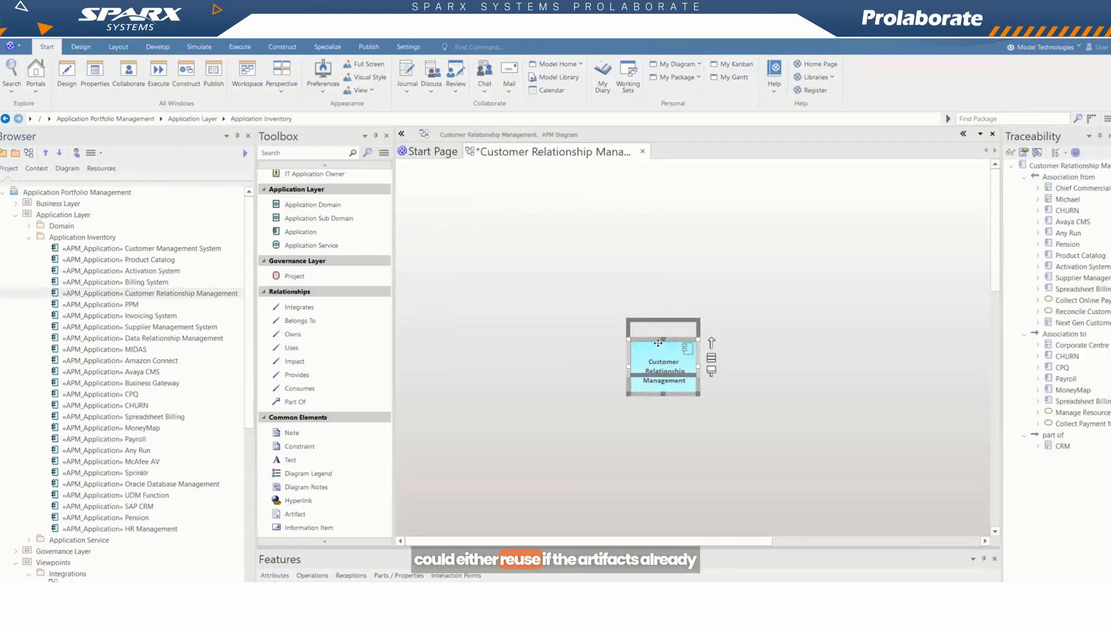
pyautogui.moveTo(174, 271); pyautogui.dragTo(672, 231)
pyautogui.click(538, 364)
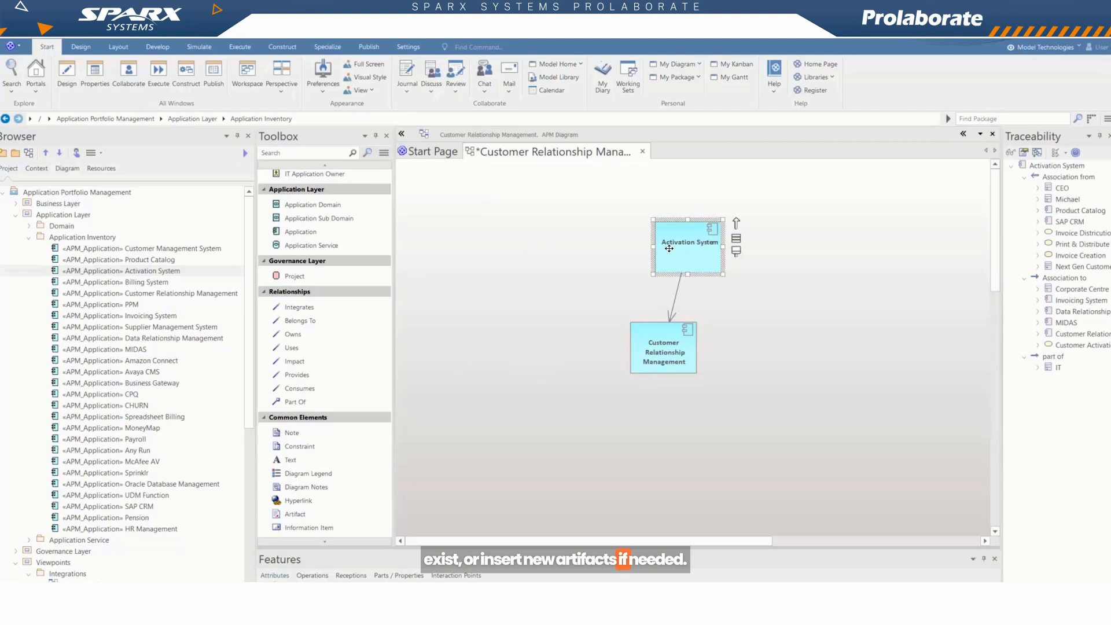
pyautogui.click(773, 346)
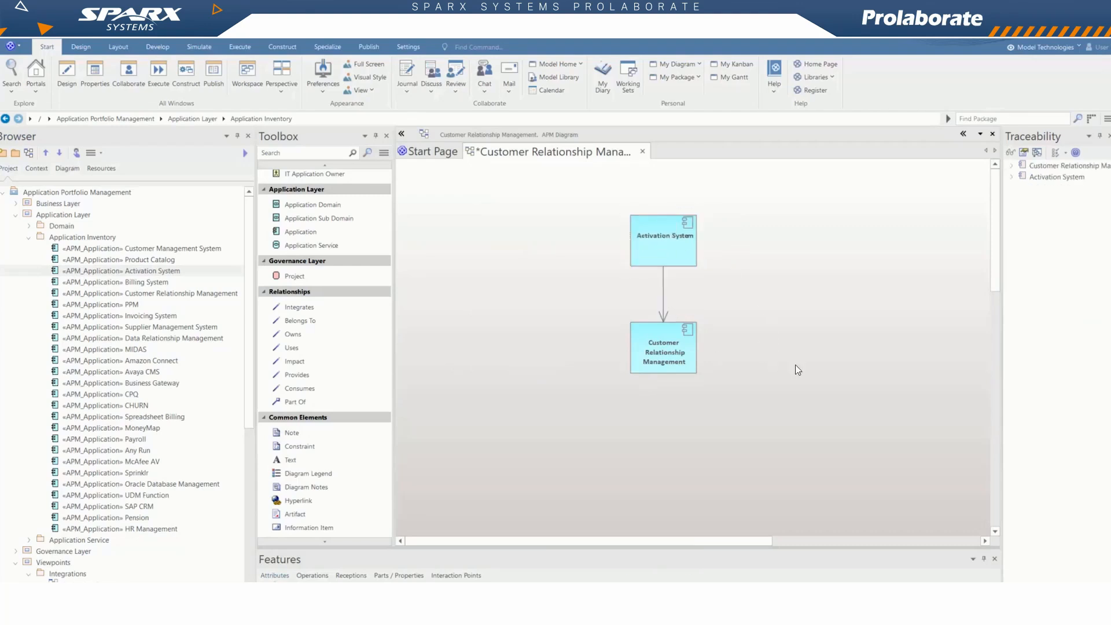
pyautogui.moveTo(153, 260); pyautogui.dragTo(487, 252)
pyautogui.click(535, 365)
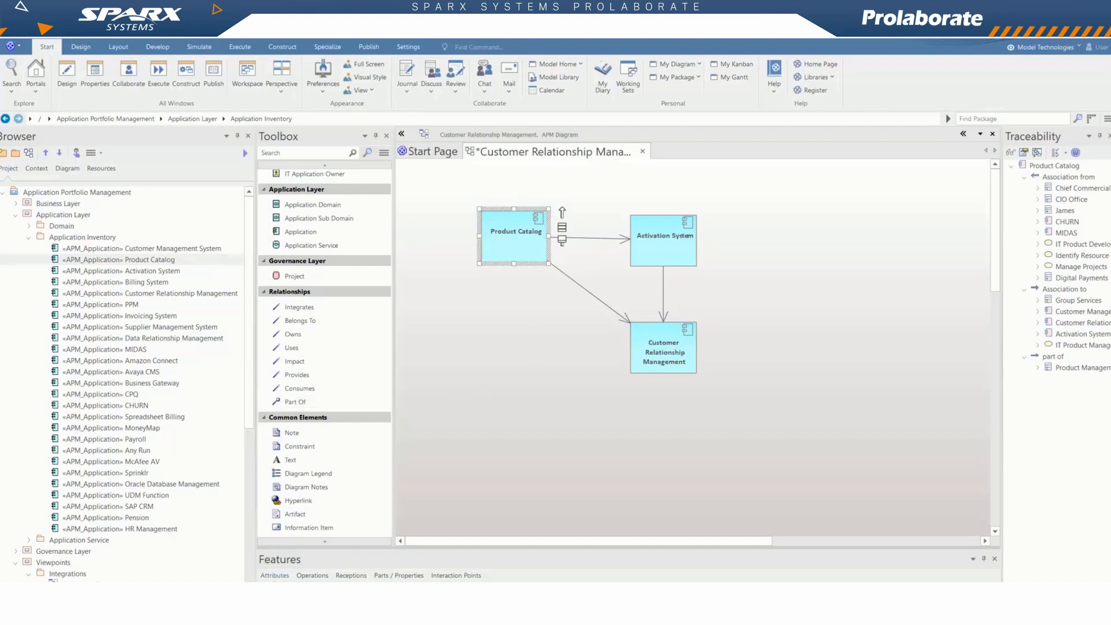
# Step: Place Spreadsheet Billing as a link below Customer Relationship Management and separate the two overlapping connectors between them
pyautogui.click(145, 418)
pyautogui.moveTo(659, 427); pyautogui.dragTo(672, 459)
pyautogui.click(536, 365)
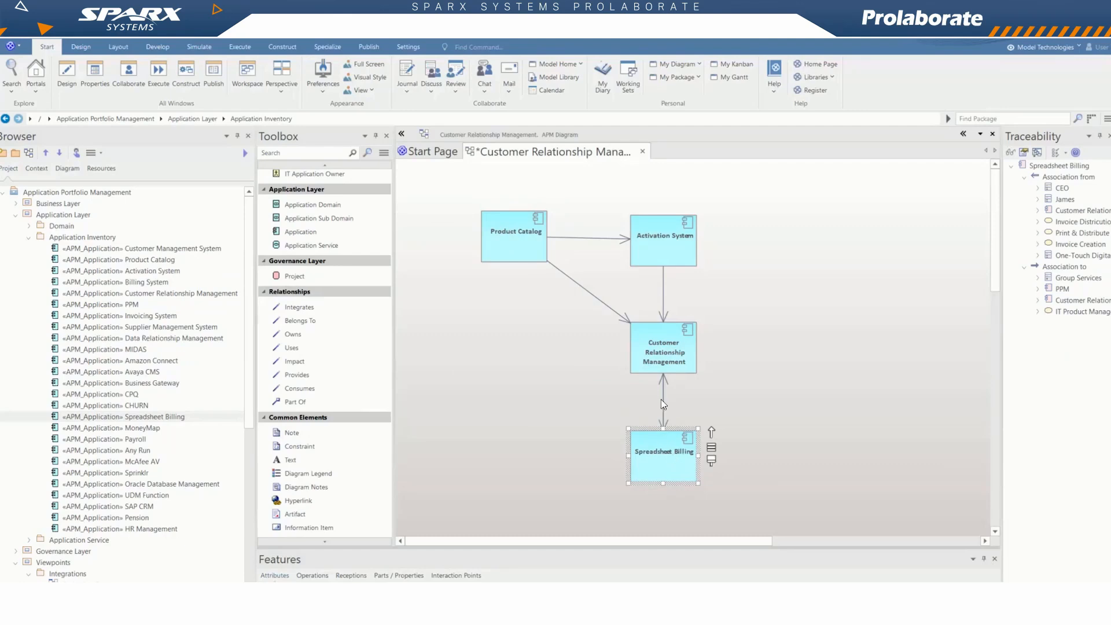
pyautogui.moveTo(663, 401)
pyautogui.mouseDown()
pyautogui.moveTo(682, 402)
pyautogui.moveTo(650, 406)
pyautogui.mouseUp()
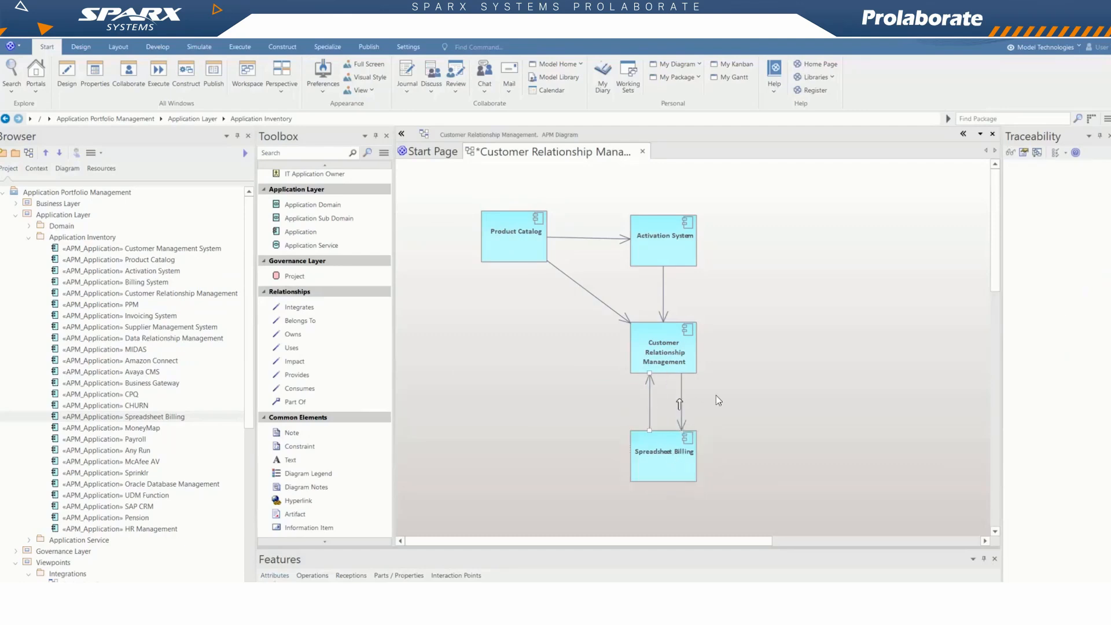
pyautogui.click(716, 395)
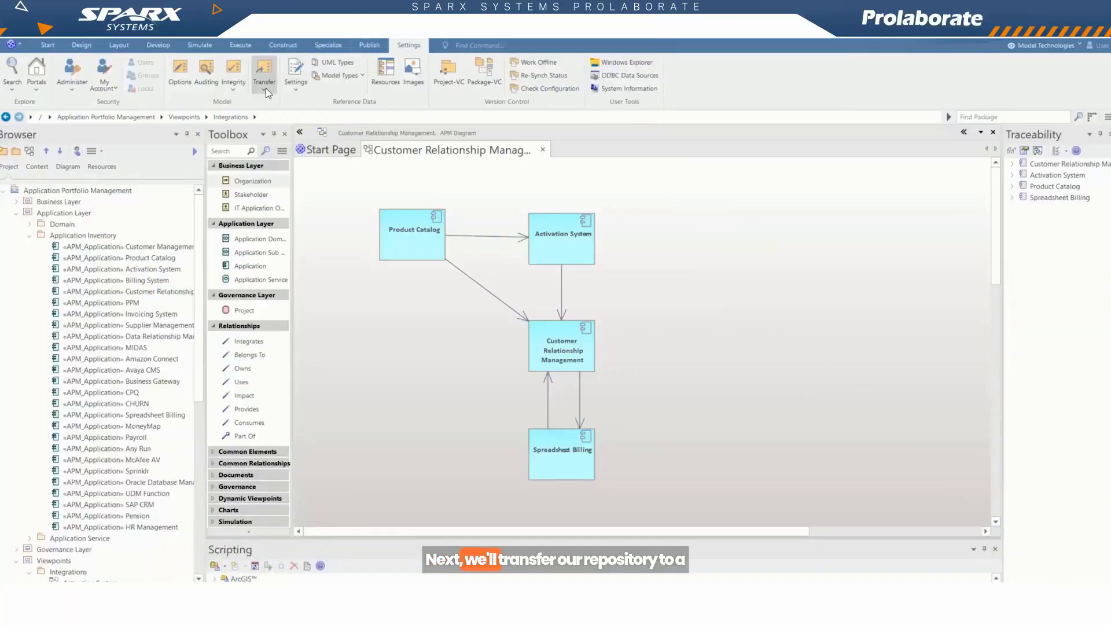
# Step: Set up a File to DBMS project transfer with the APM model file as the source project
pyautogui.click(265, 87)
pyautogui.click(313, 114)
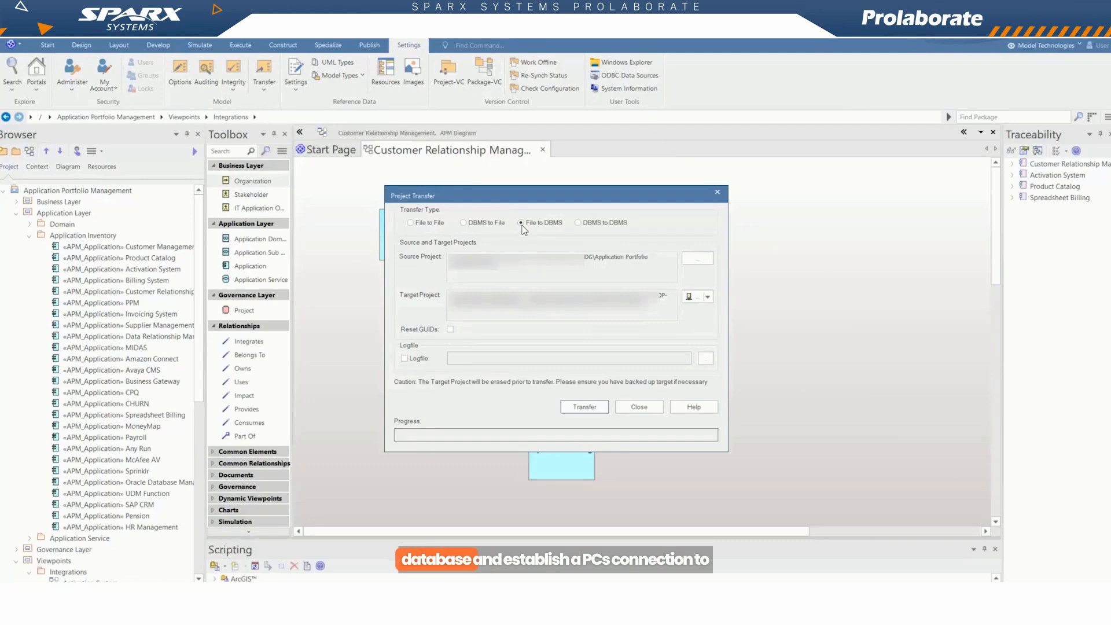
pyautogui.click(700, 261)
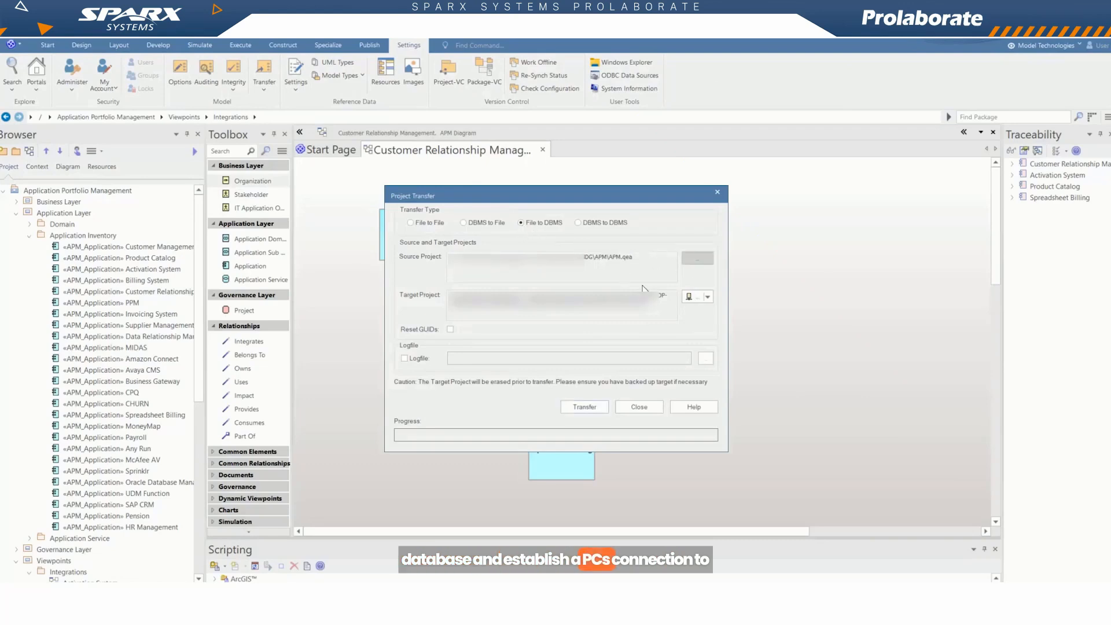
# Step: Set the transfer target to the Microsoft SQL Server database APM Current State
pyautogui.click(710, 299)
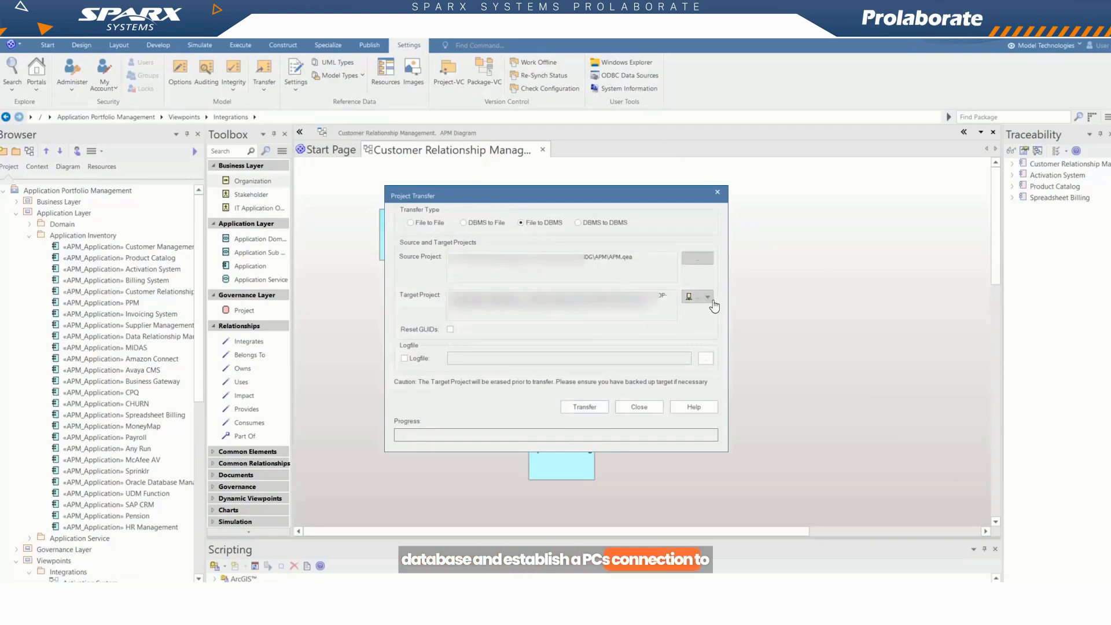
pyautogui.click(730, 311)
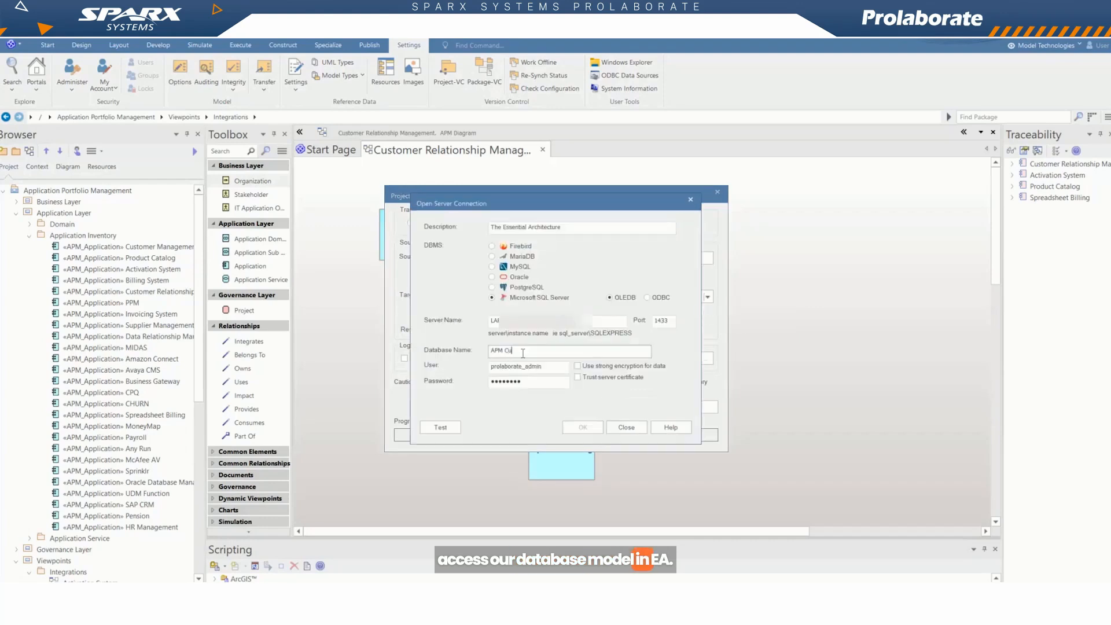
pyautogui.click(583, 427)
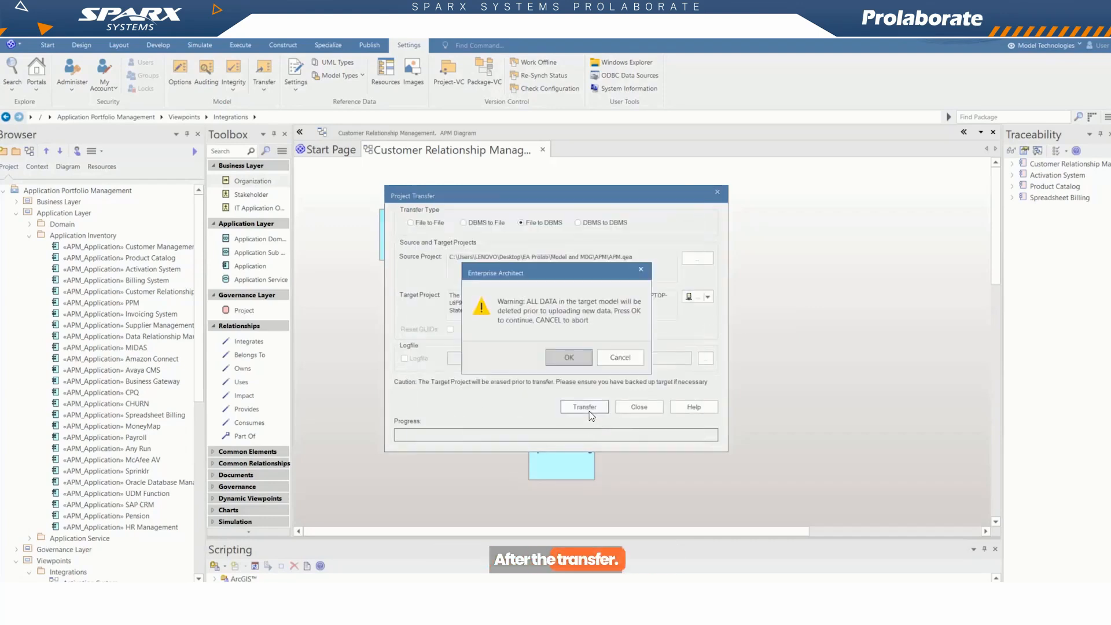
# Step: Run the project transfer, accept overwriting the target model's data, and close the transfer dialog
pyautogui.click(589, 411)
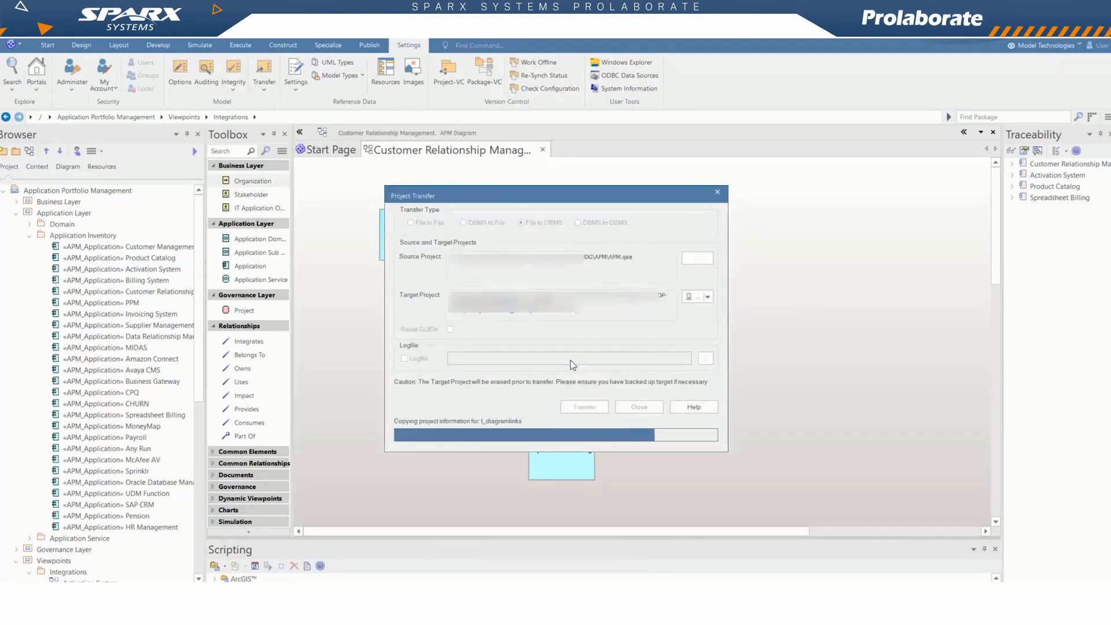
pyautogui.click(571, 351)
pyautogui.click(639, 407)
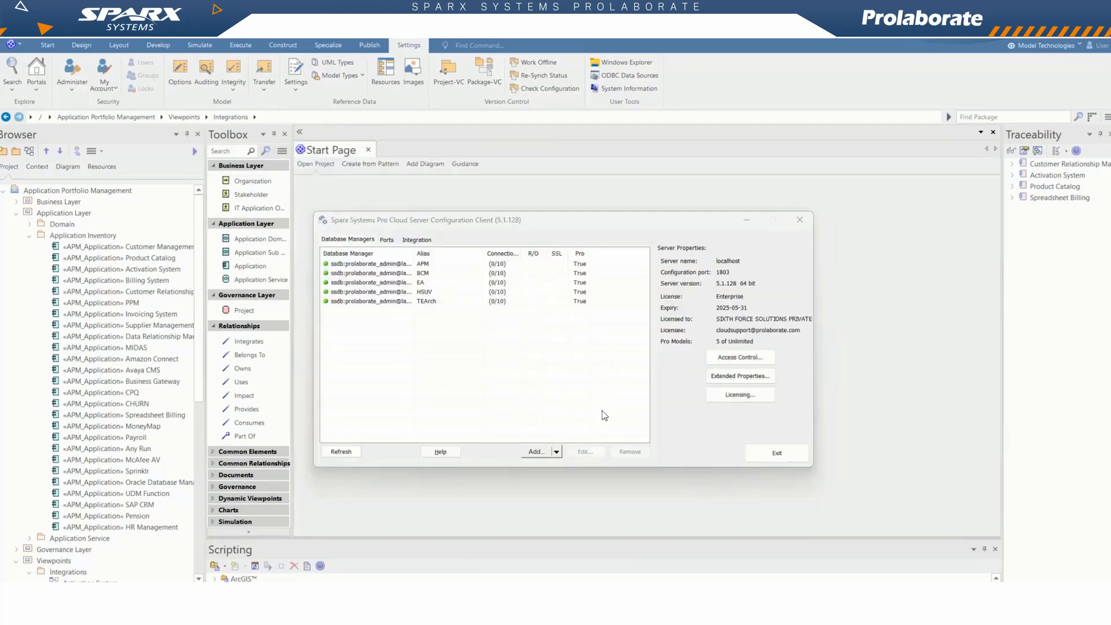
# Step: In the Pro Cloud Server Configuration Client, start a native database manager with alias APM Current State for Microsoft SQL Server
pyautogui.click(557, 452)
pyautogui.click(544, 464)
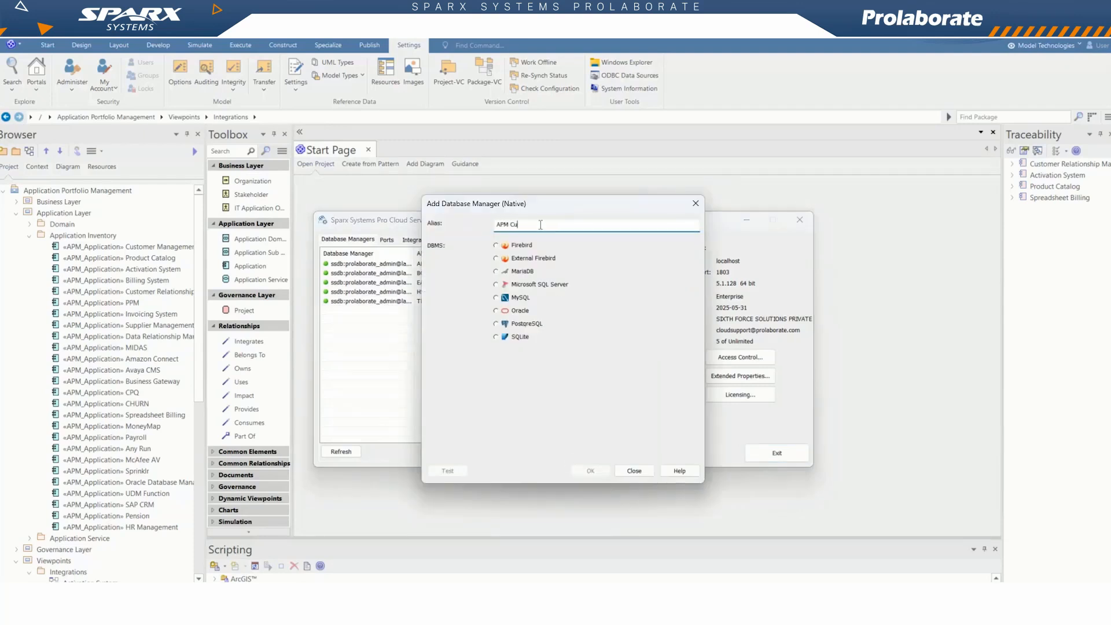
pyautogui.click(497, 284)
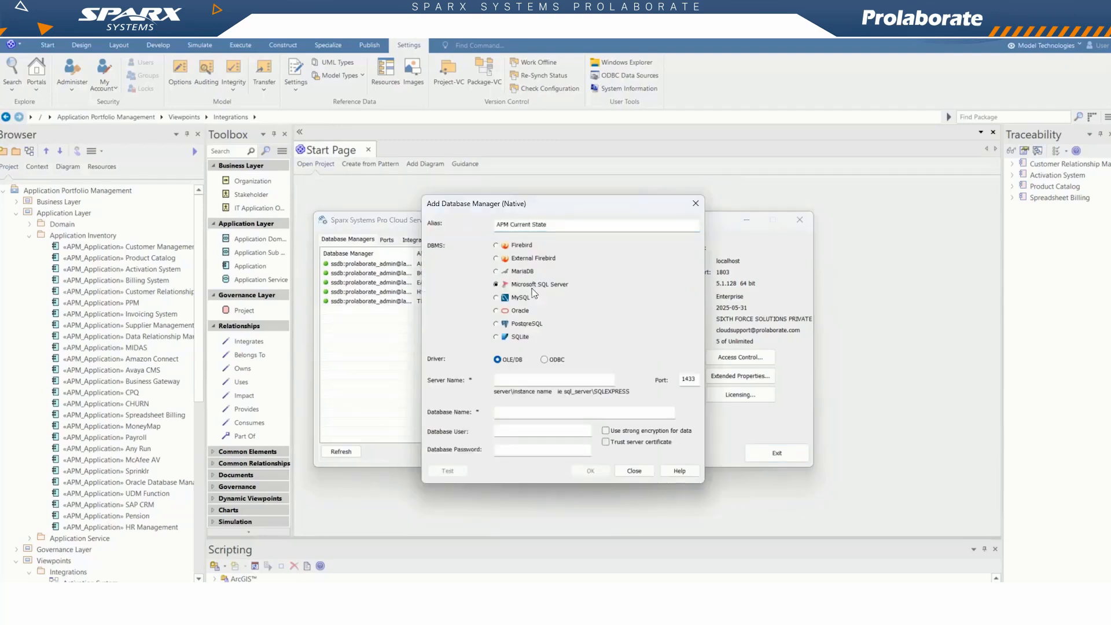
# Step: Enter the server name, database APM Current State, user prolaborate_admin and the database password, then test and save the database manager
pyautogui.hotkey('ctrl', 'v')
pyautogui.click(524, 415)
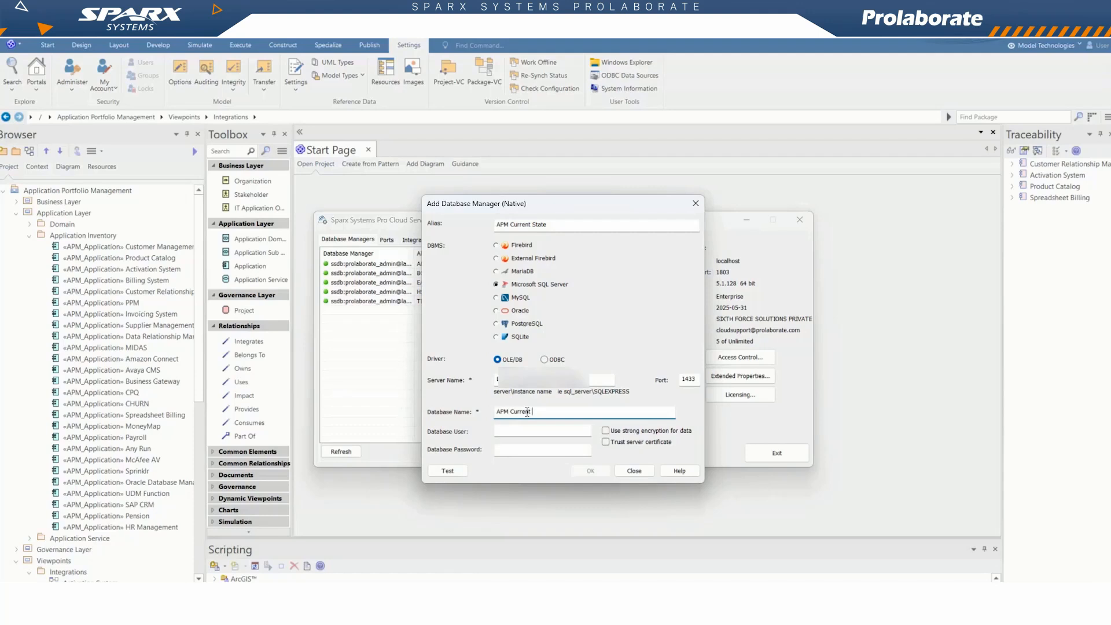
pyautogui.click(537, 433)
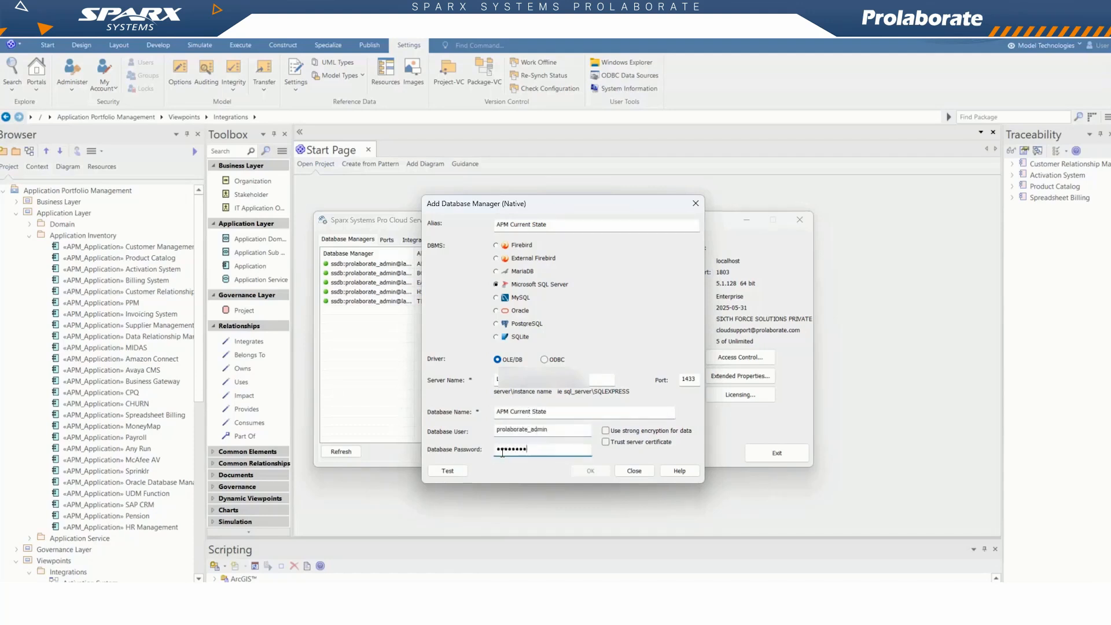
pyautogui.click(448, 470)
pyautogui.click(605, 390)
pyautogui.click(590, 470)
# Step: Enable the APM Current State database manager with Pro Features and exit the configuration client
pyautogui.doubleClick(393, 273)
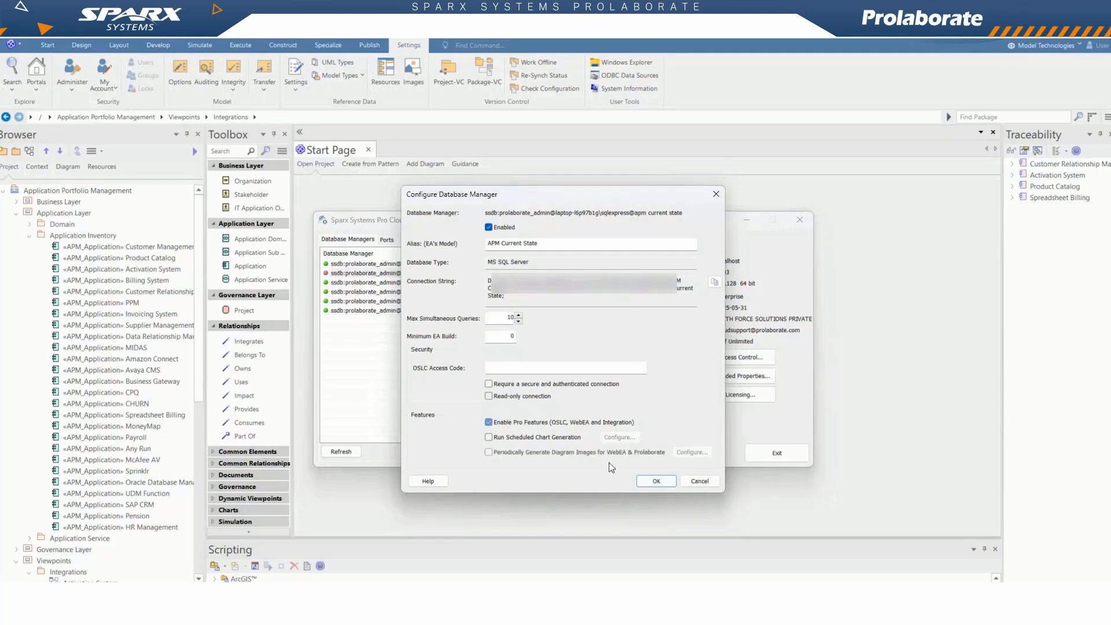
pyautogui.click(656, 481)
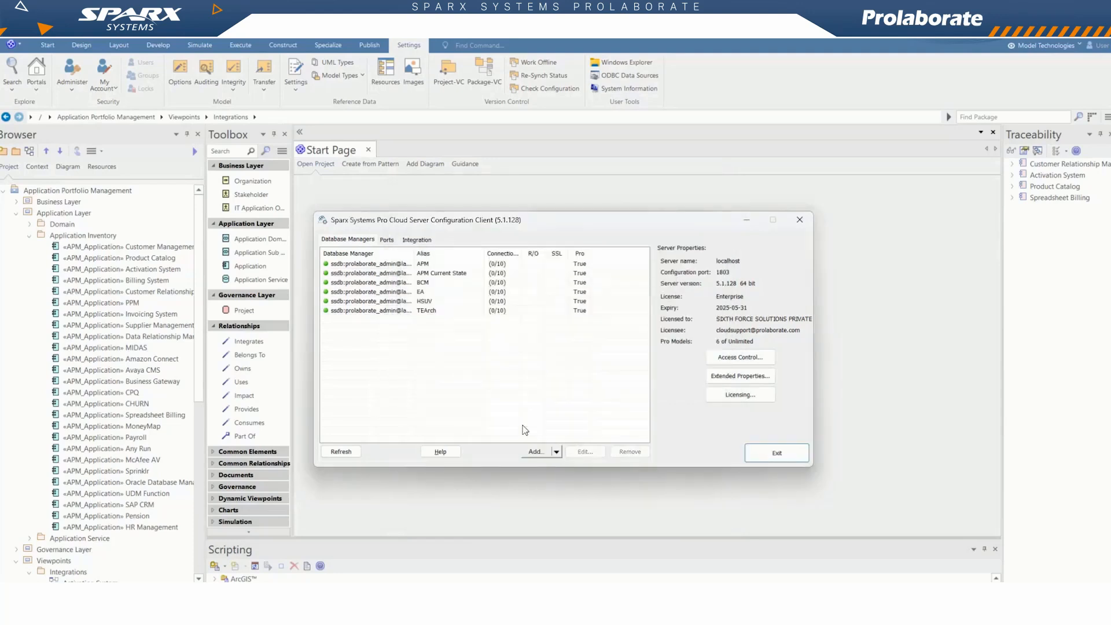
pyautogui.click(777, 454)
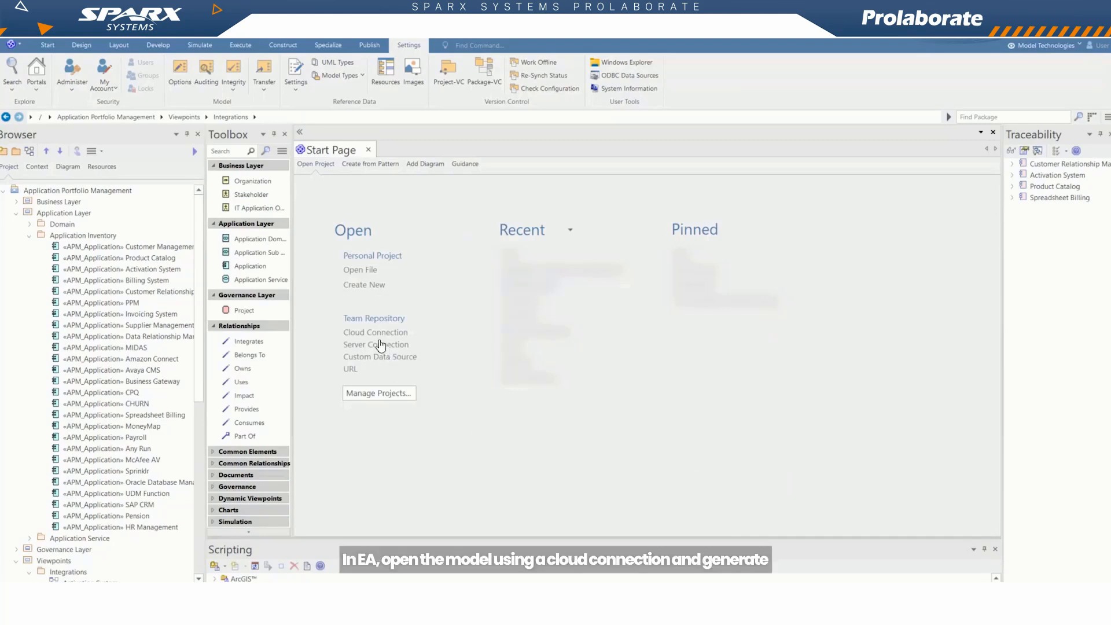
# Step: In Enterprise Architect, open a cloud connection named APM Current State to the model APM Current State on localhost, port 1804
pyautogui.click(378, 334)
pyautogui.write('APM Current State')
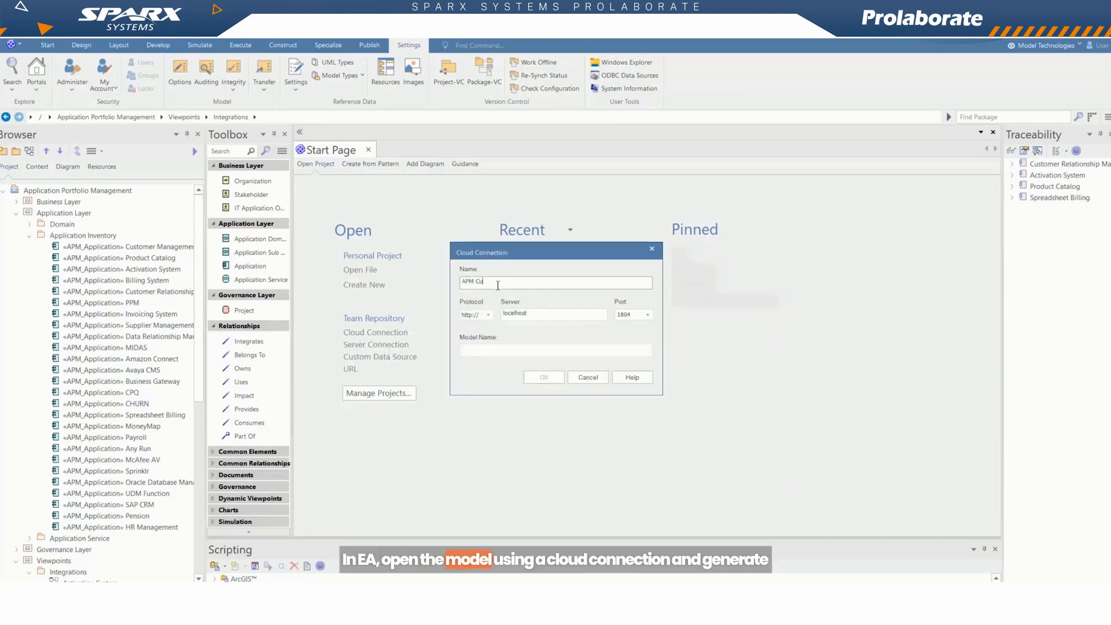
pyautogui.click(514, 349)
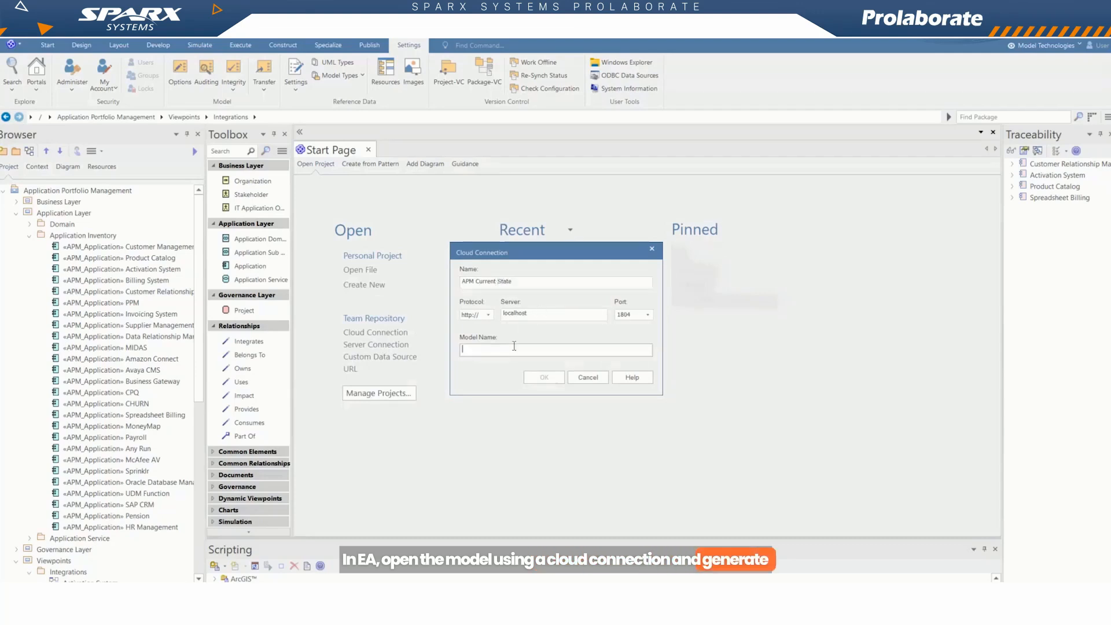
pyautogui.write('APM Current State')
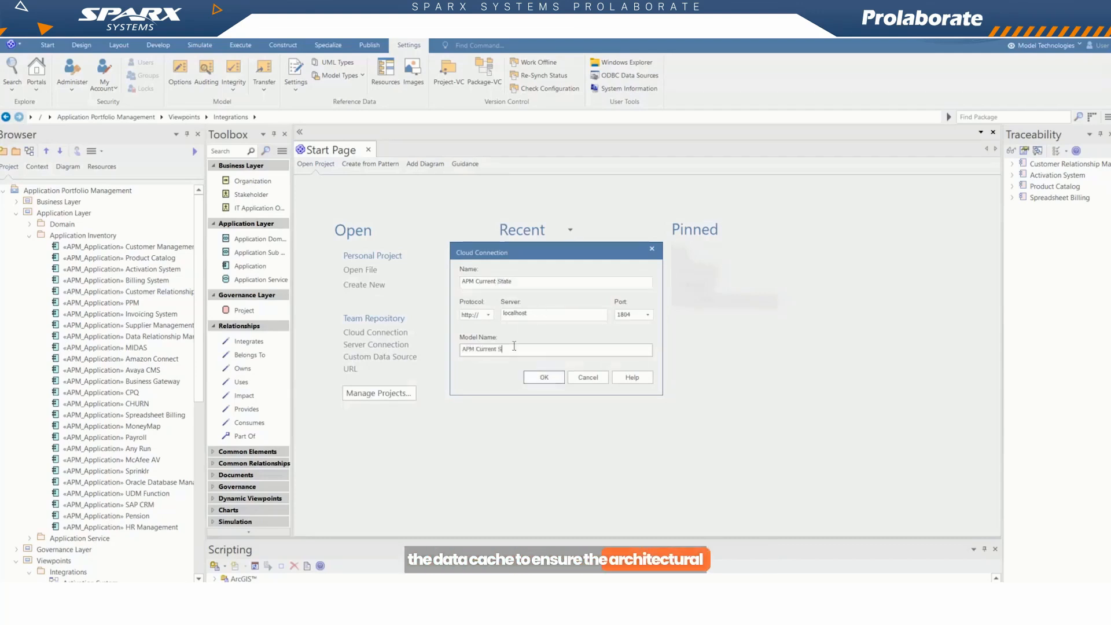
pyautogui.click(543, 377)
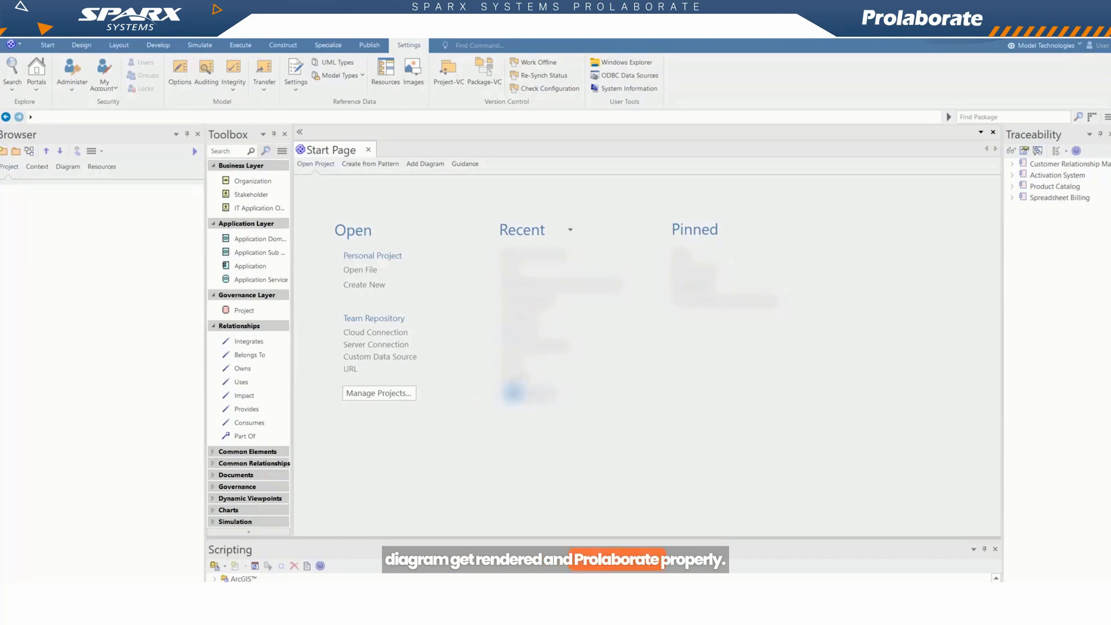
# Step: Open the Customer Relationship Management diagram from the Integrations package under Viewpoints
pyautogui.doubleClick(78, 190)
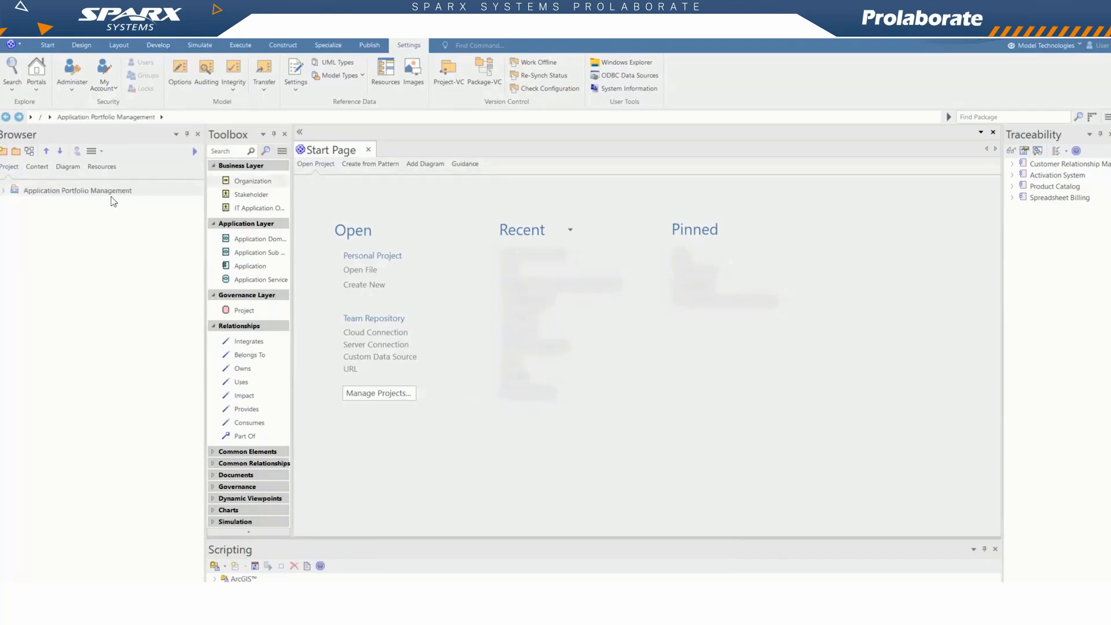
pyautogui.doubleClick(86, 213)
pyautogui.doubleClick(58, 269)
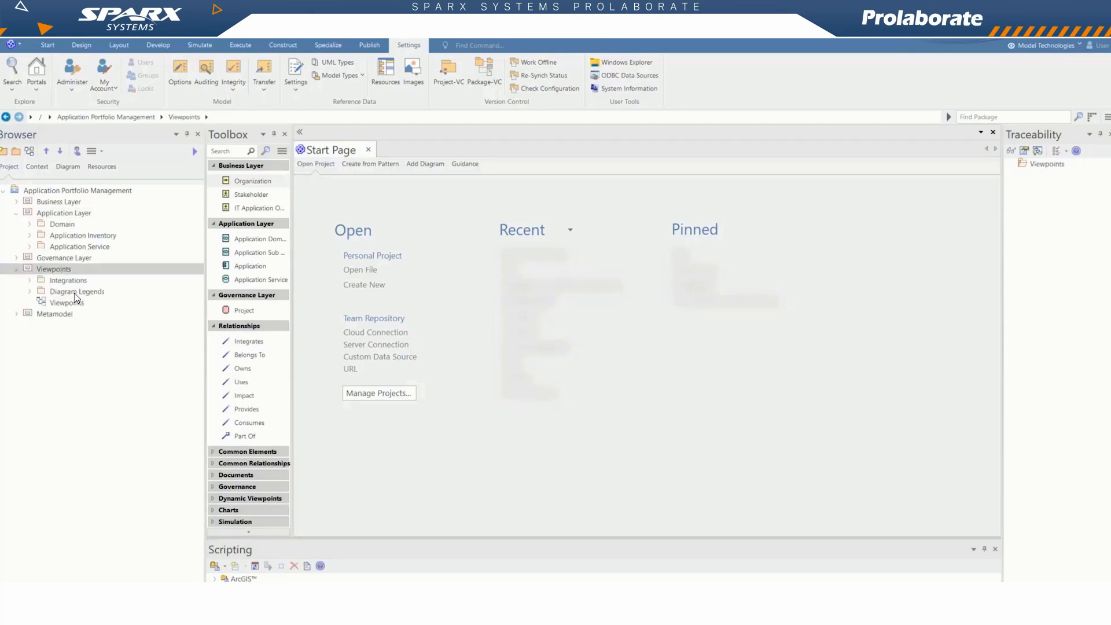
pyautogui.doubleClick(68, 281)
pyautogui.doubleClick(119, 370)
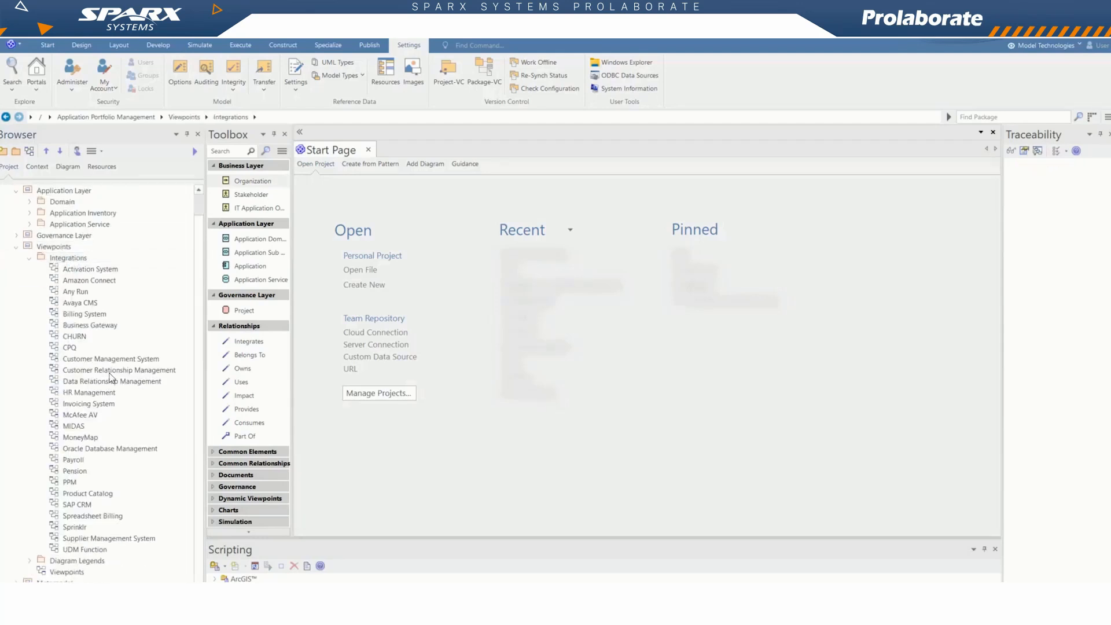
# Step: Generate the data cache through the model options so the architecture diagrams render in Prolaborate
pyautogui.click(180, 74)
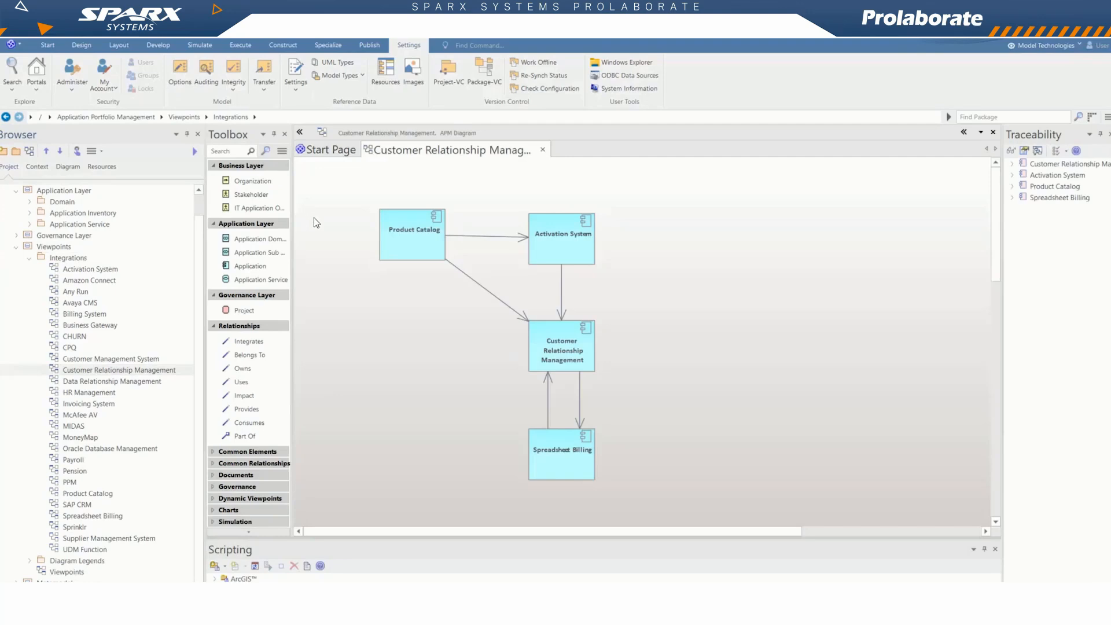
pyautogui.click(365, 188)
pyautogui.click(669, 343)
pyautogui.click(571, 368)
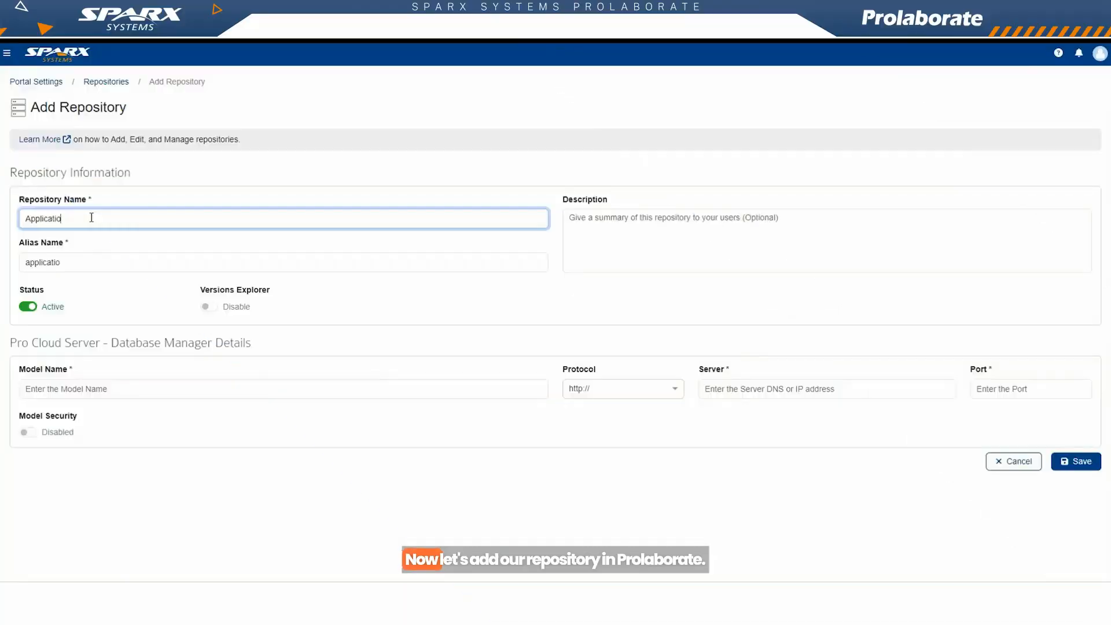
# Step: Fill in the new repository as Application Portfolio Management, with model name APM Current State, server localhost and the port
pyautogui.write('n Portfolio Management')
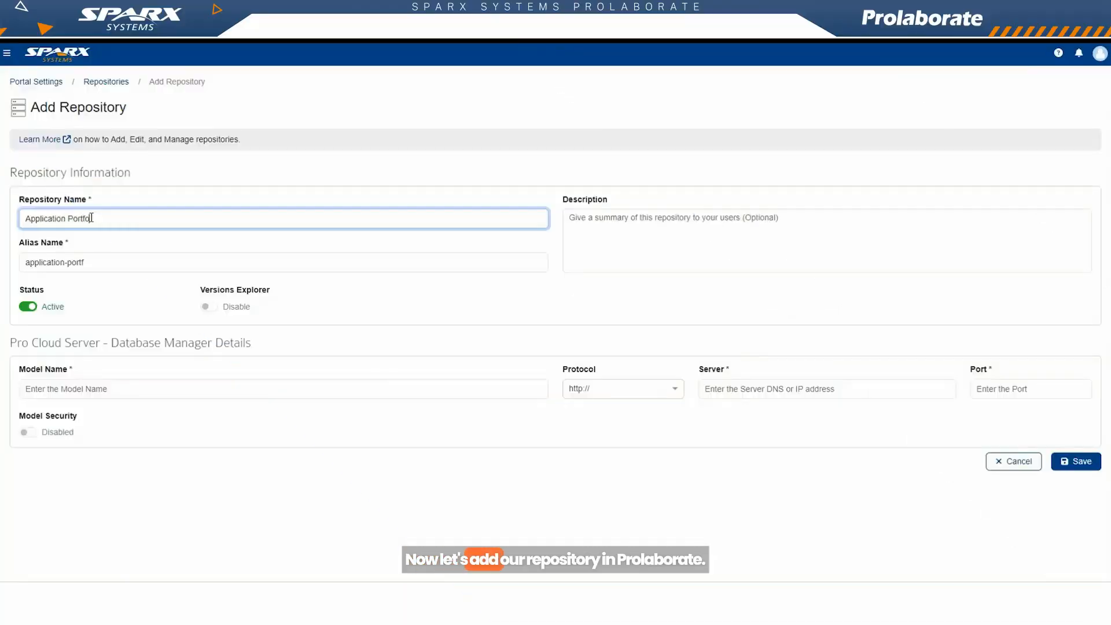
pyautogui.click(107, 387)
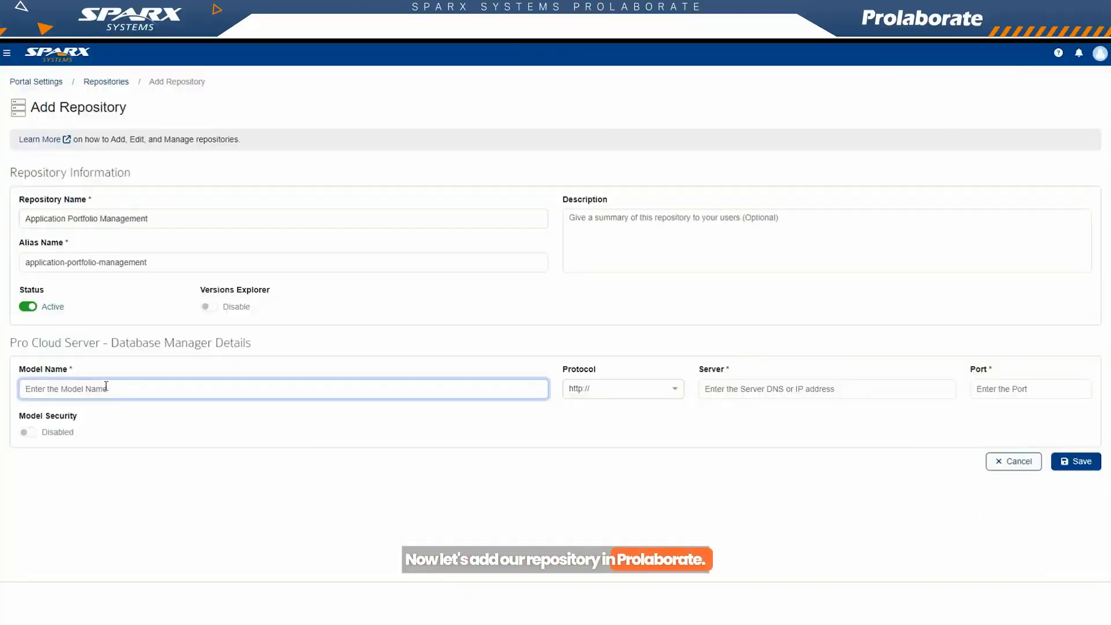
pyautogui.write('APM Current State')
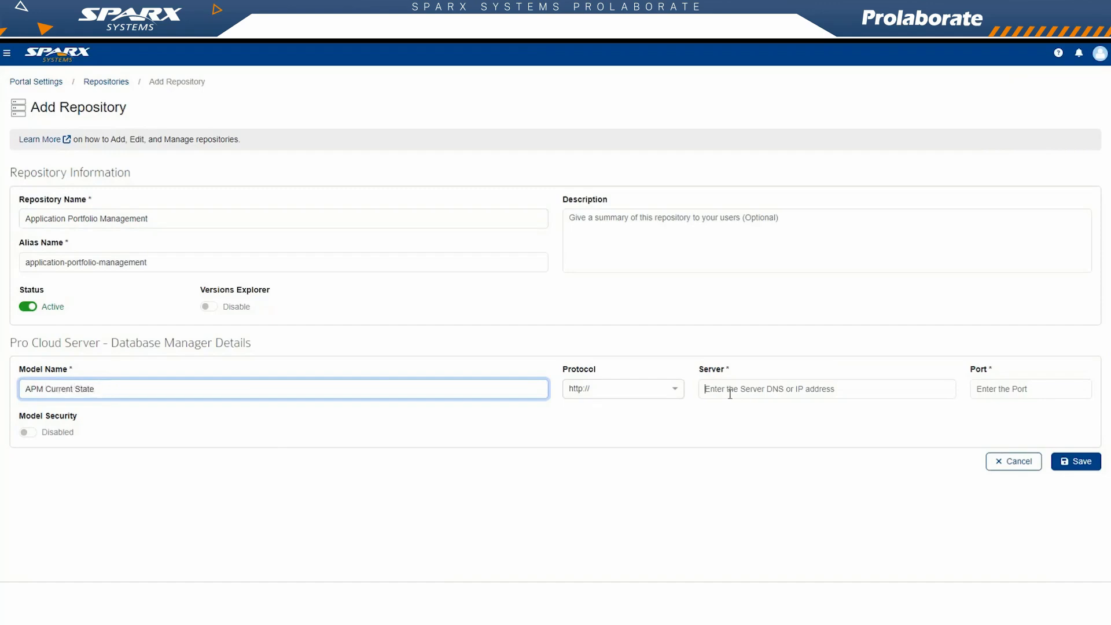
pyautogui.click(730, 394)
pyautogui.write('localhost')
pyautogui.click(1030, 388)
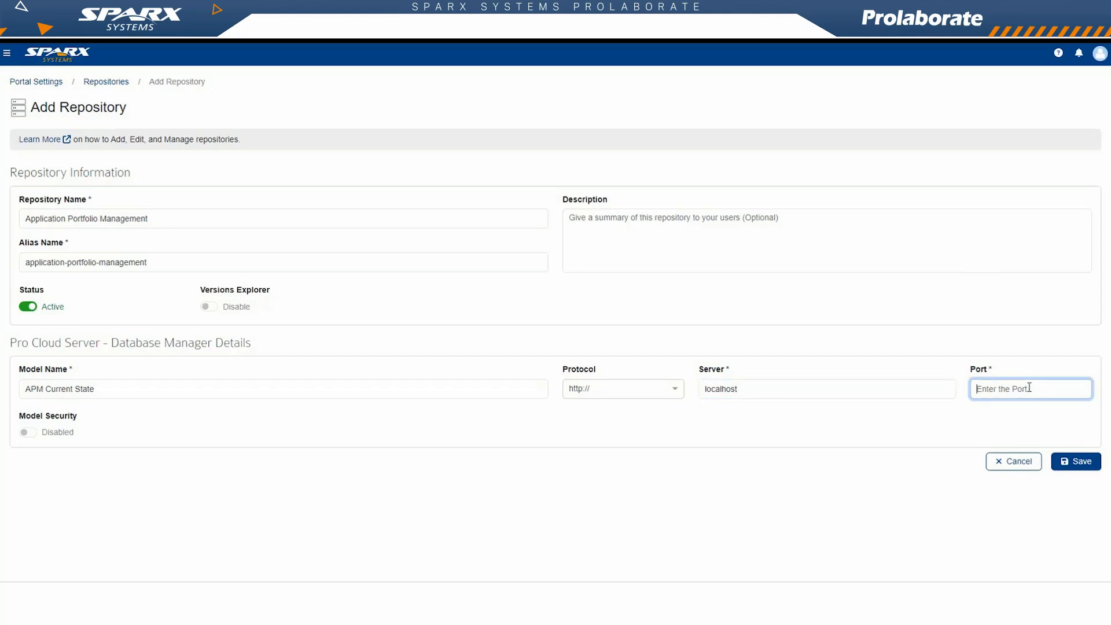
# Step: Save the repository with automatic configuration and open it
pyautogui.click(1063, 462)
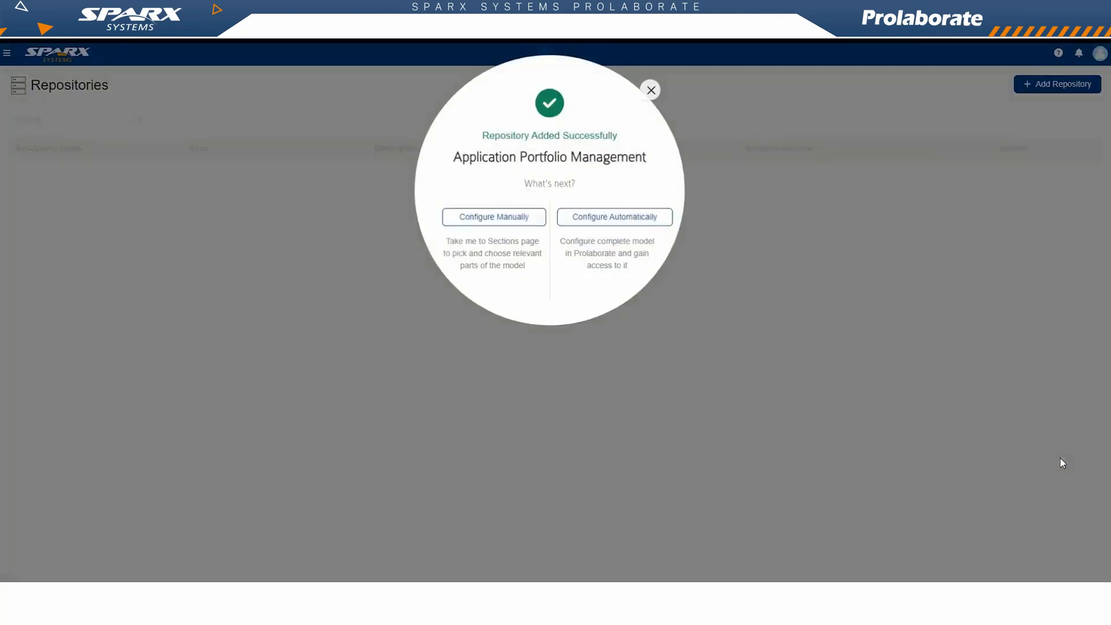
pyautogui.click(598, 220)
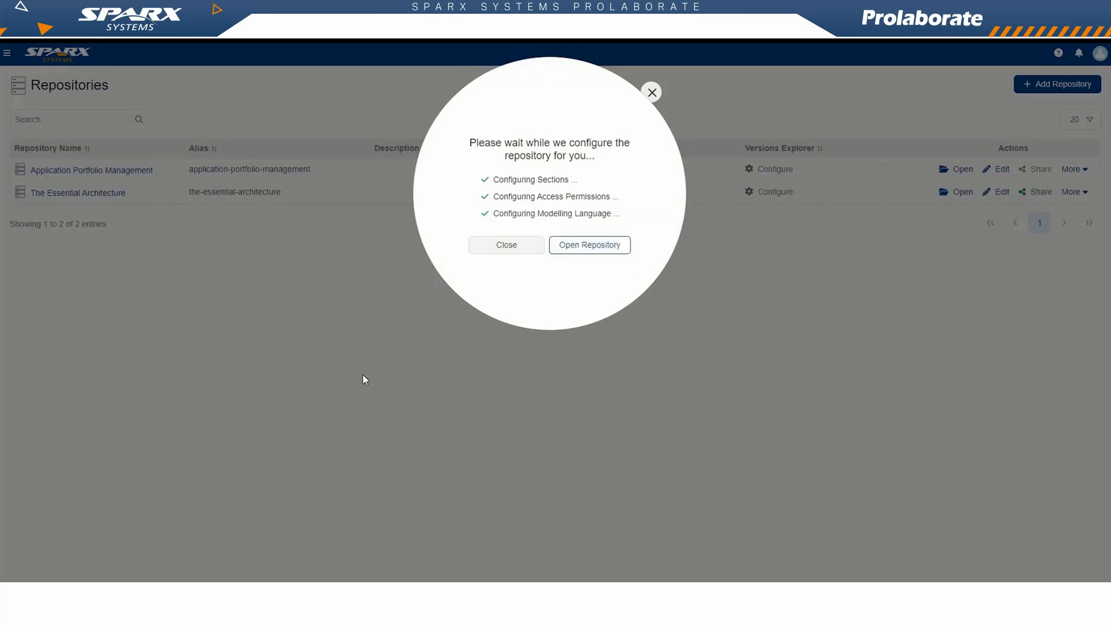
pyautogui.click(585, 253)
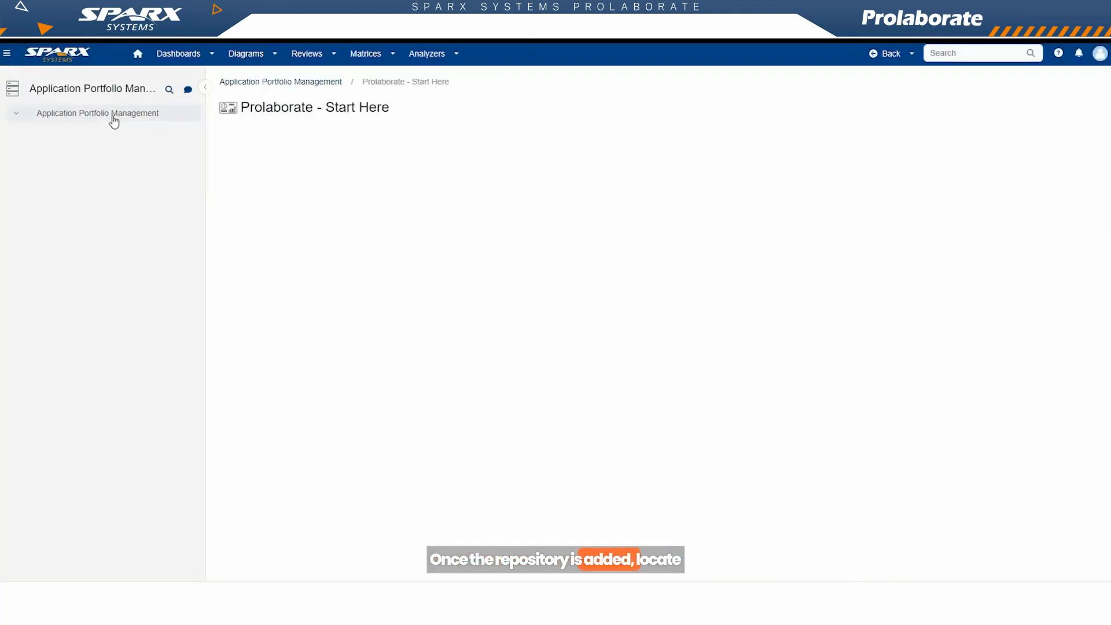
# Step: Open the Customer Relationship Management diagram from the Integrations package under Viewpoints in the Prolaborate repository
pyautogui.click(113, 118)
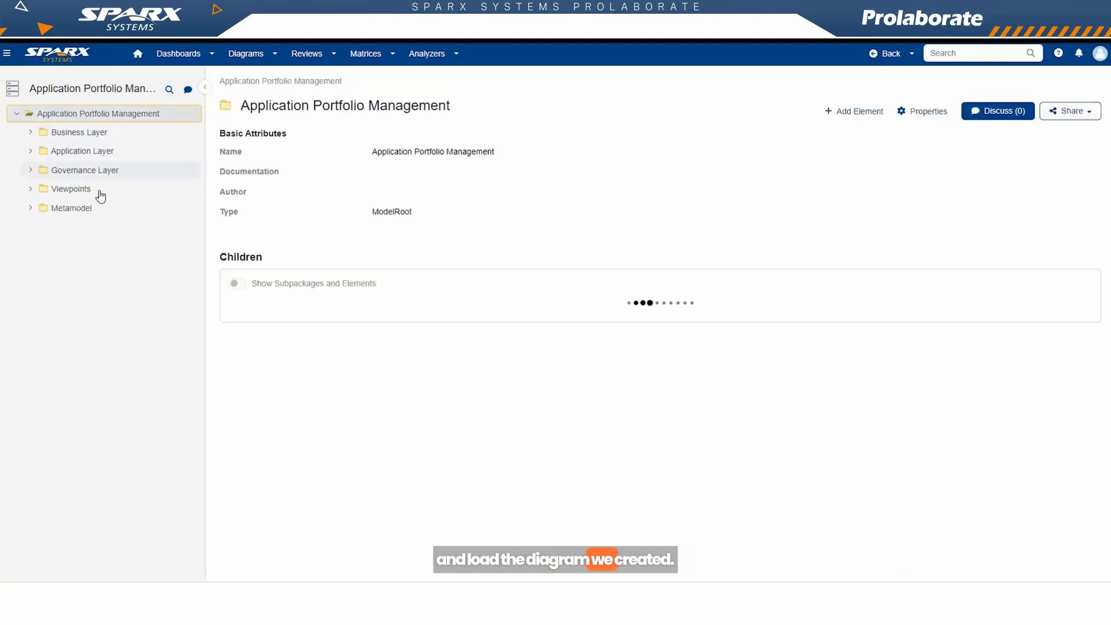
pyautogui.click(99, 192)
pyautogui.click(93, 227)
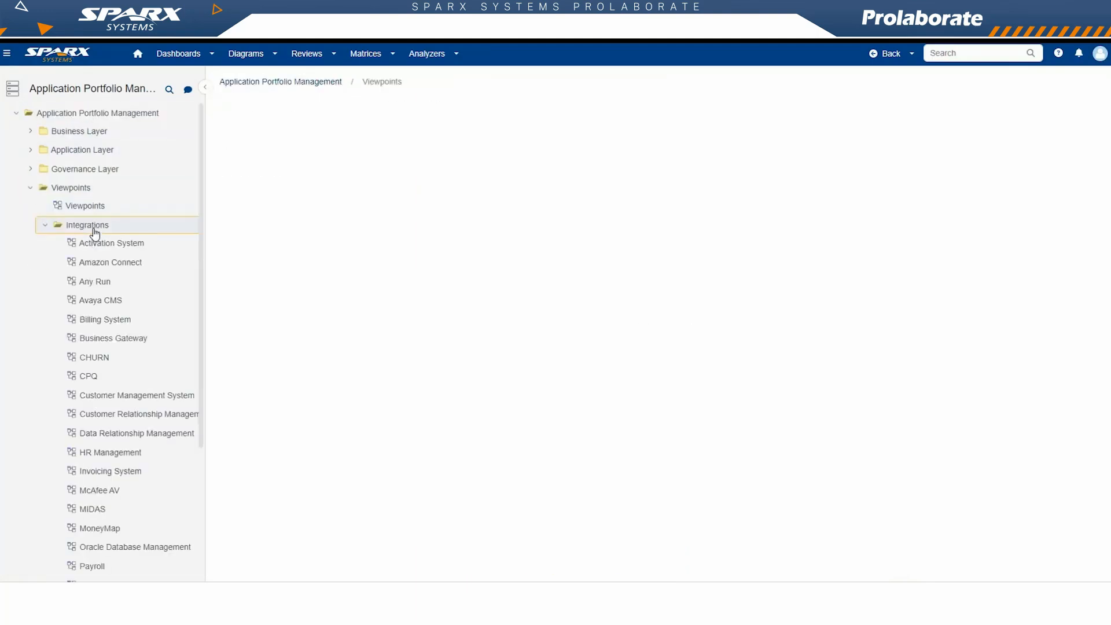
pyautogui.click(98, 416)
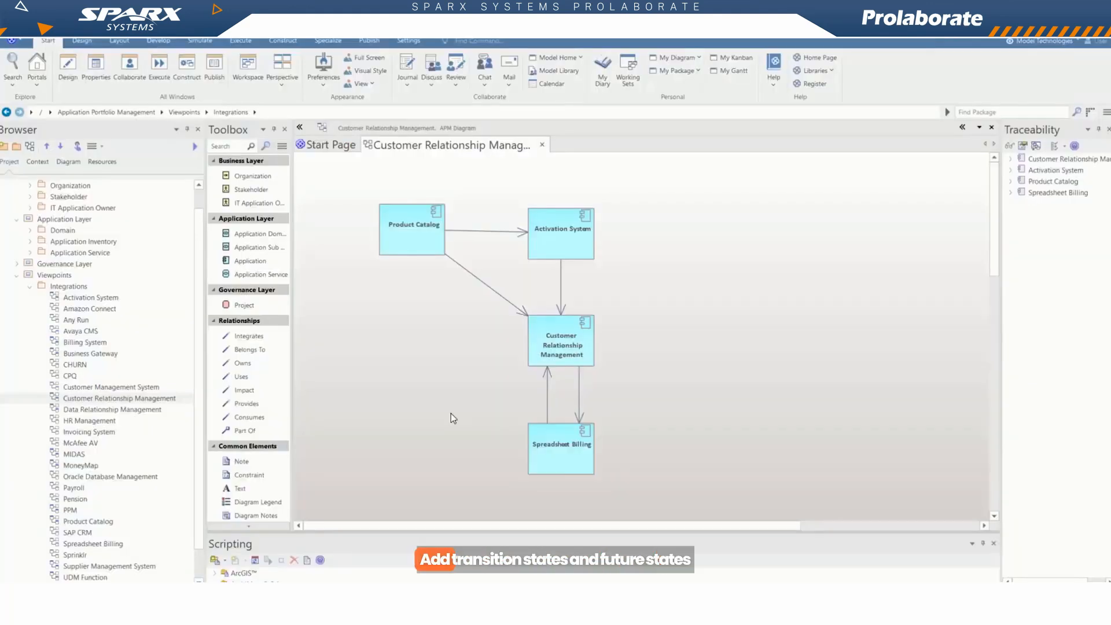
# Step: In Enterprise Architect, reopen the repository through a cloud connection and open the Customer Relationship Management diagram from the Integrations package
pyautogui.click(335, 149)
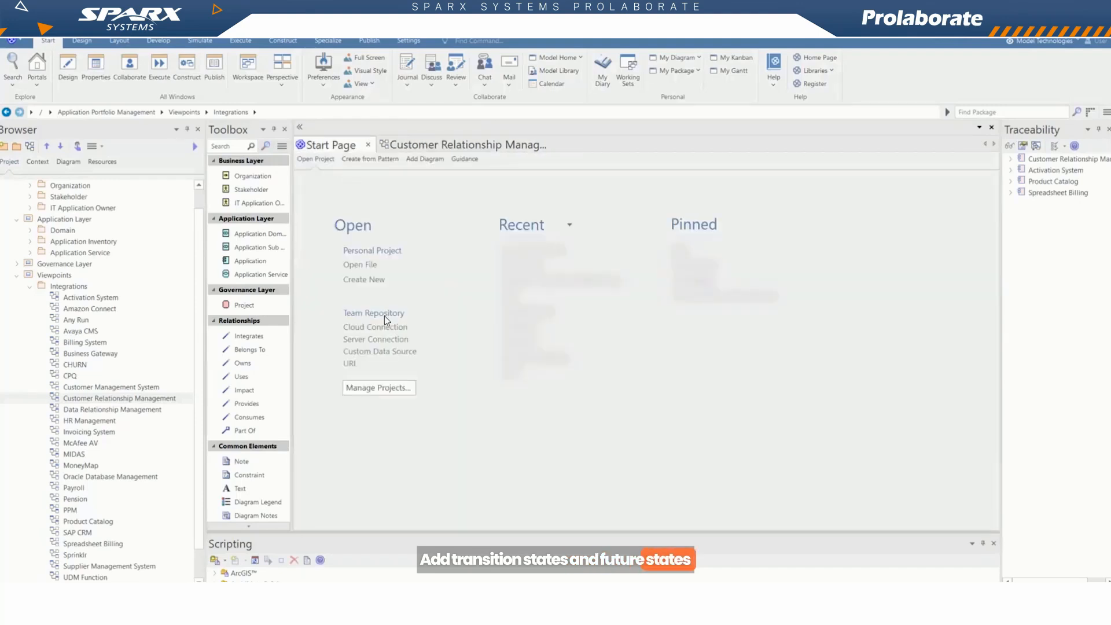
pyautogui.click(376, 327)
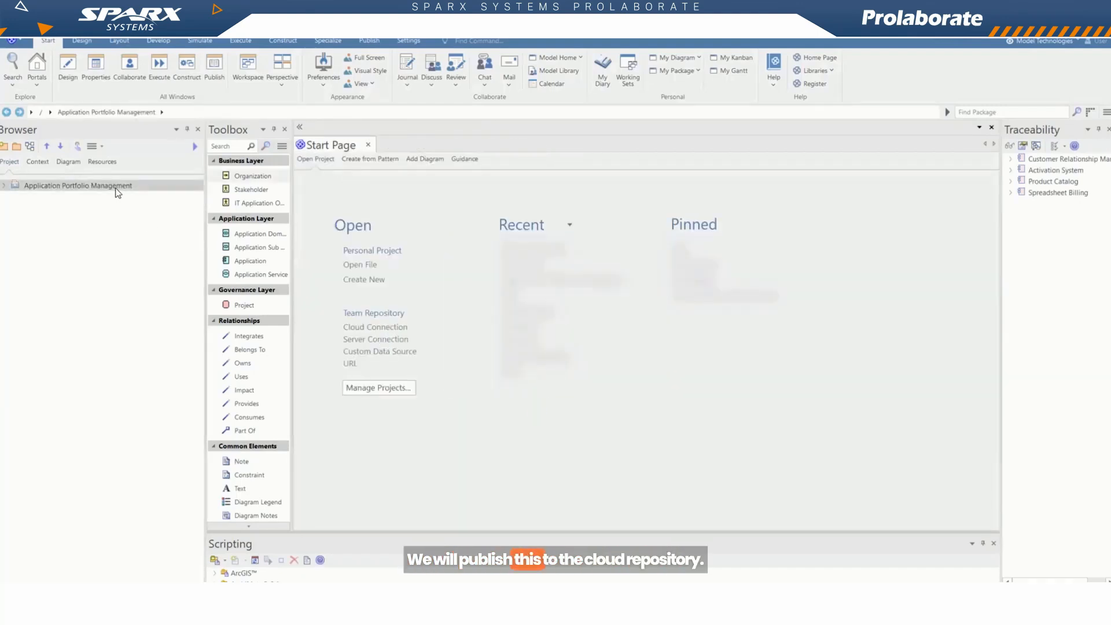
pyautogui.doubleClick(116, 187)
pyautogui.doubleClick(54, 230)
pyautogui.doubleClick(69, 241)
pyautogui.doubleClick(97, 354)
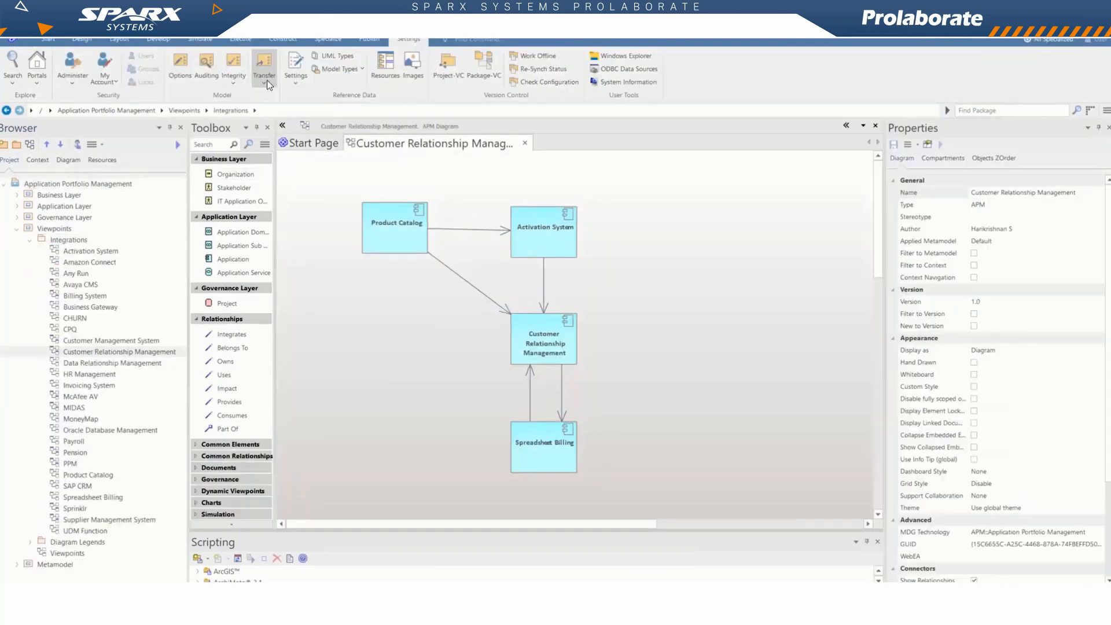
# Step: Start a full project transfer via connection and set the source project to the SQL Server database APM Current State, testing the connection
pyautogui.click(265, 78)
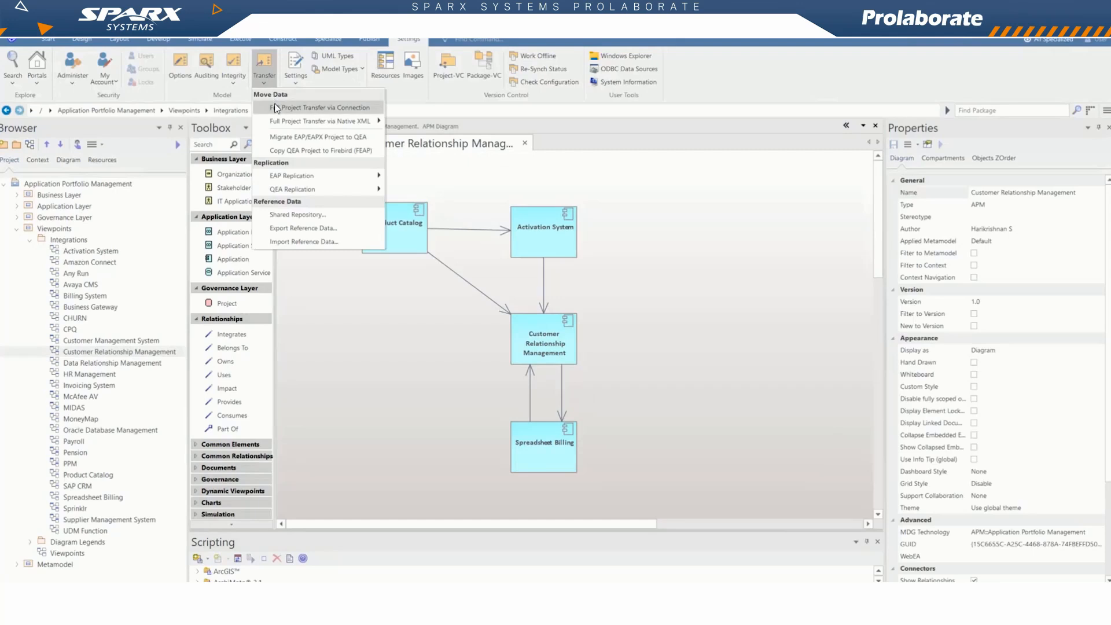
pyautogui.click(275, 107)
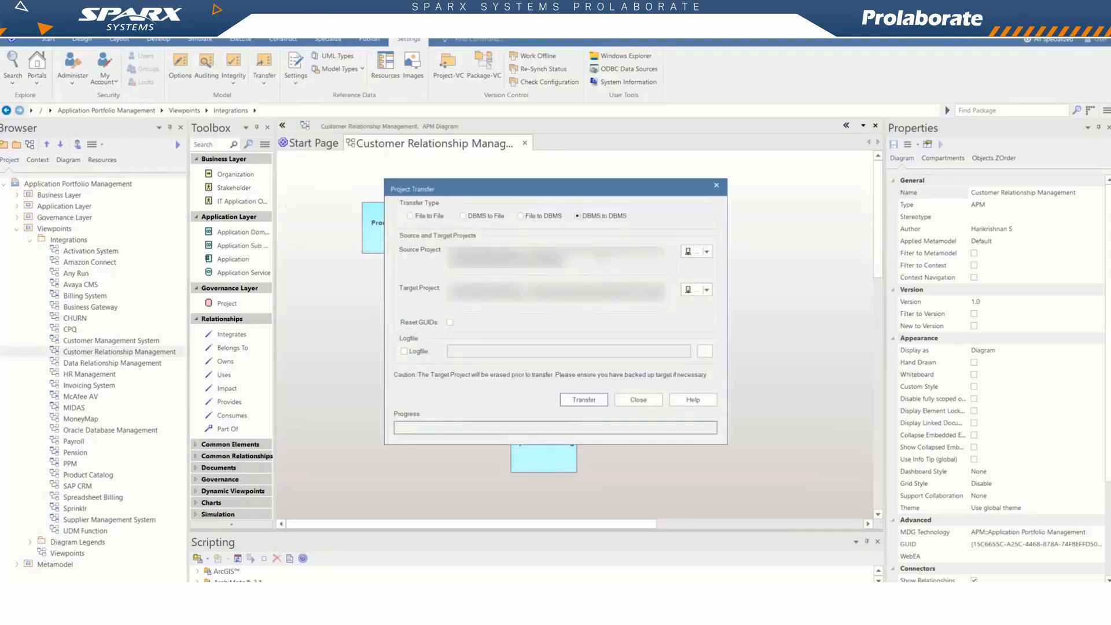
pyautogui.click(705, 253)
pyautogui.click(718, 265)
pyautogui.click(482, 344)
pyautogui.write('APM Current State')
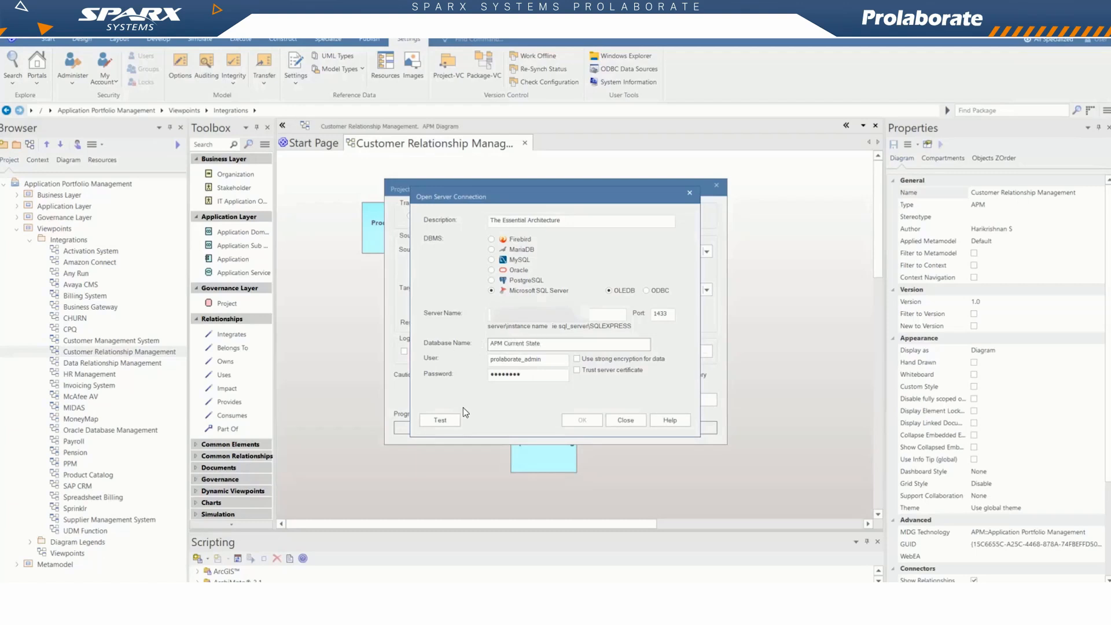
pyautogui.click(440, 420)
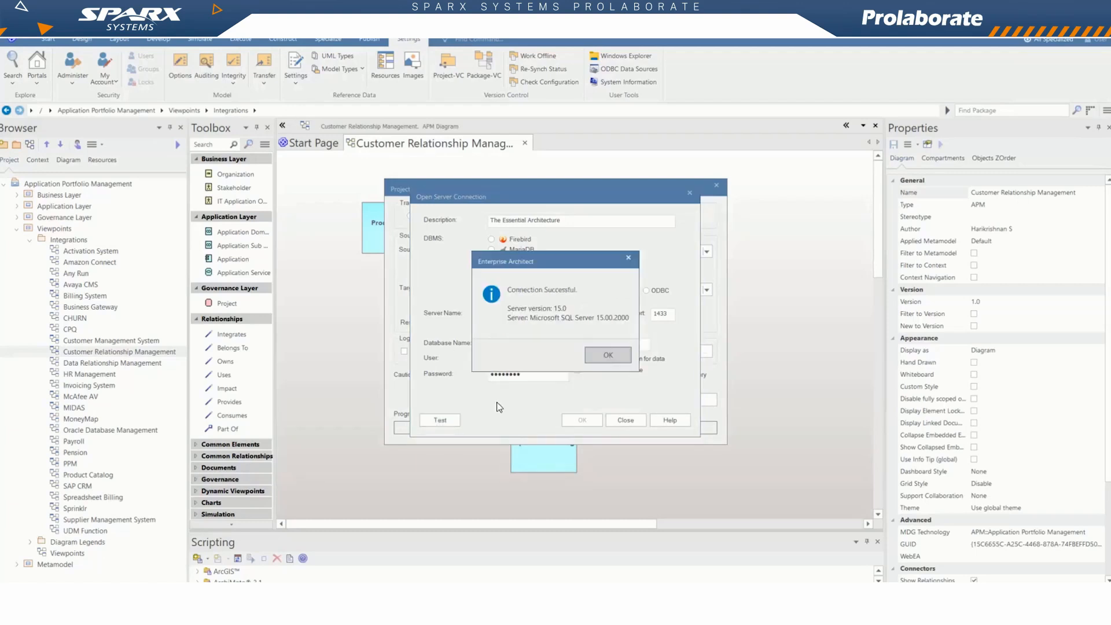
pyautogui.click(599, 353)
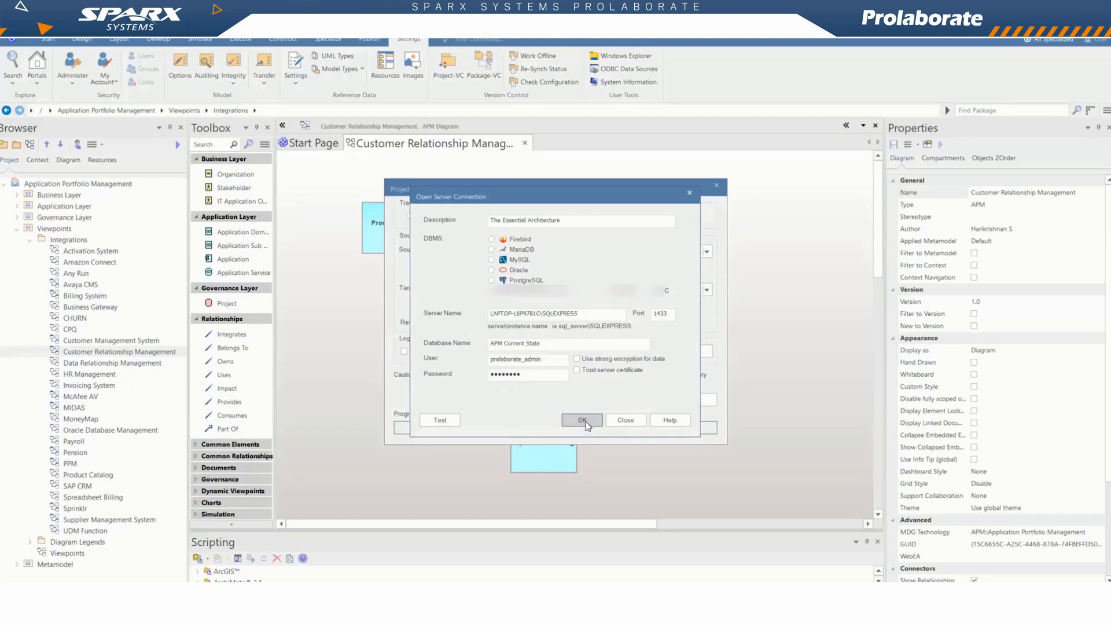
pyautogui.click(586, 421)
# Step: Set the transfer's target project to the SQL Server database Transition State 1 and test the connection
pyautogui.click(707, 289)
pyautogui.click(726, 299)
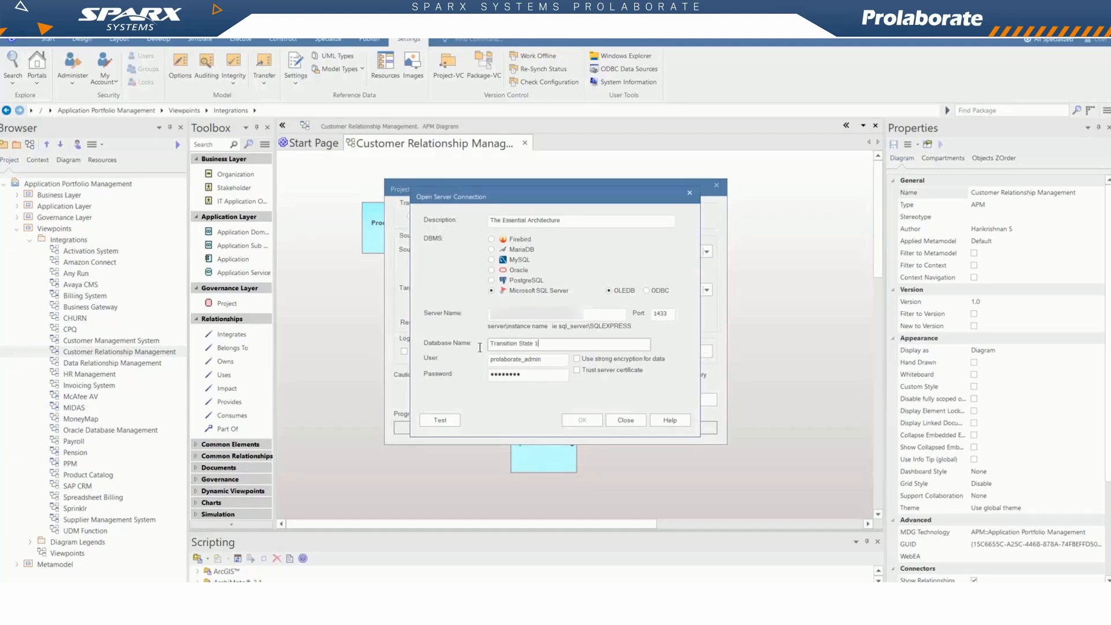
pyautogui.click(446, 421)
pyautogui.click(599, 353)
pyautogui.click(583, 420)
# Step: Run the project transfer into the target database and close the transfer dialog
pyautogui.click(584, 400)
pyautogui.click(565, 350)
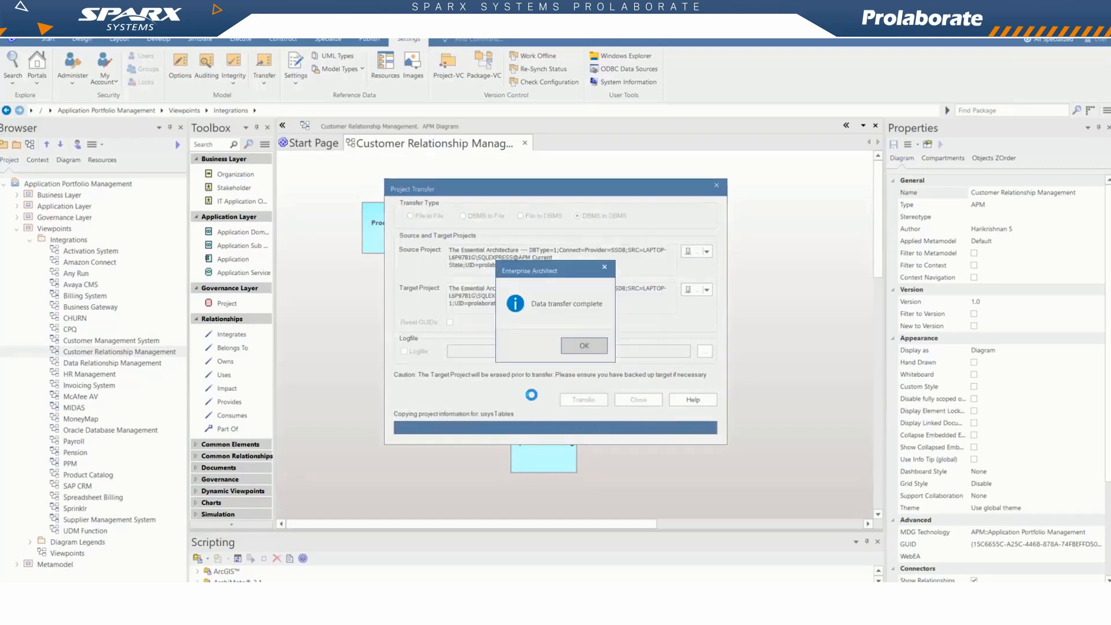
pyautogui.click(597, 389)
pyautogui.click(639, 399)
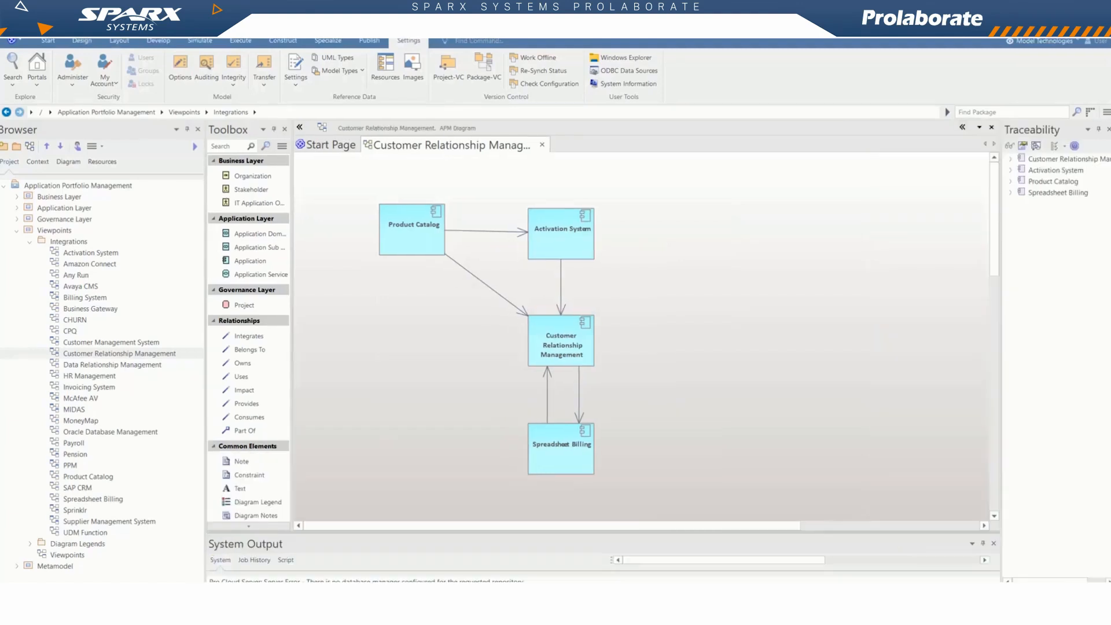
# Step: In the Pro Cloud Server Configuration Client, add a native Microsoft SQL Server manager with alias and database Transition State 1, entering the database user and password
pyautogui.hotkey('alt', 'Tab')
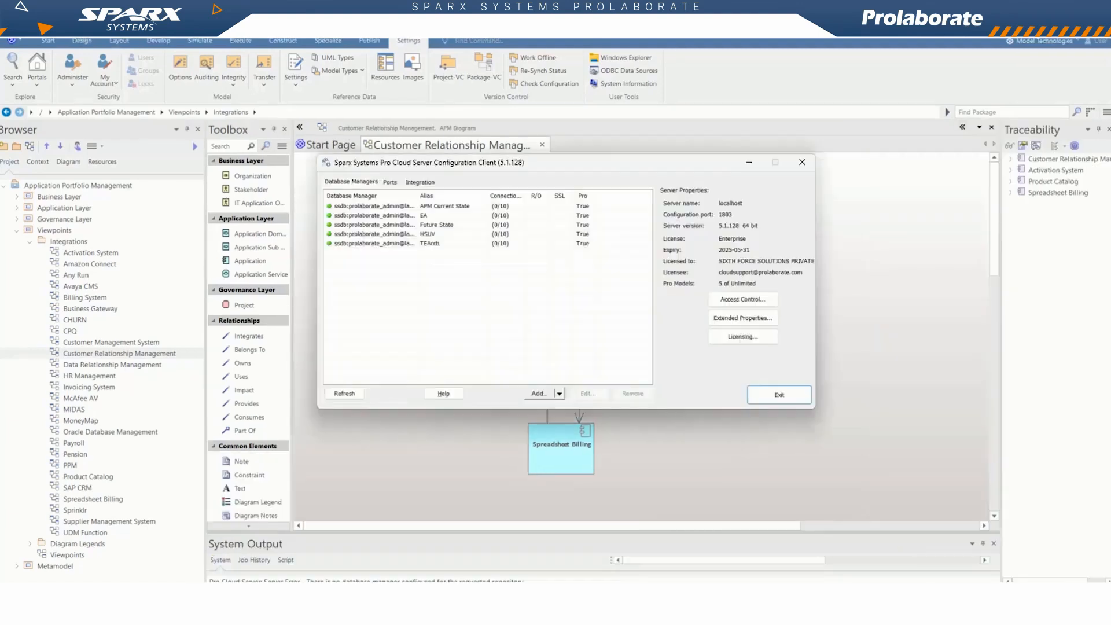
pyautogui.click(564, 398)
pyautogui.click(561, 405)
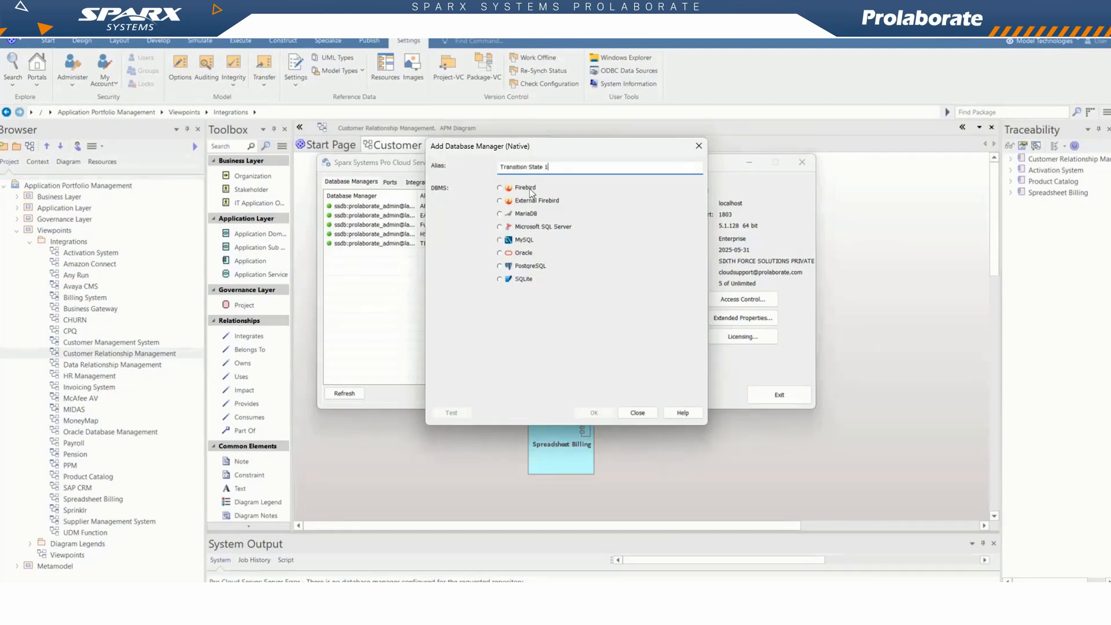
pyautogui.click(528, 228)
pyautogui.click(545, 355)
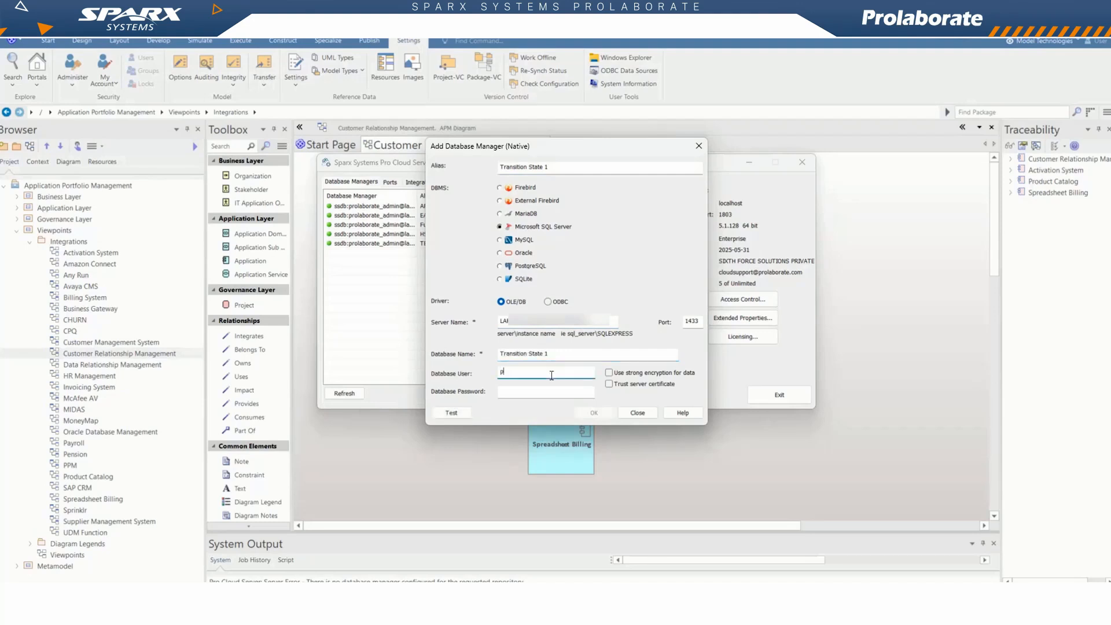
pyautogui.click(553, 393)
pyautogui.write('p')
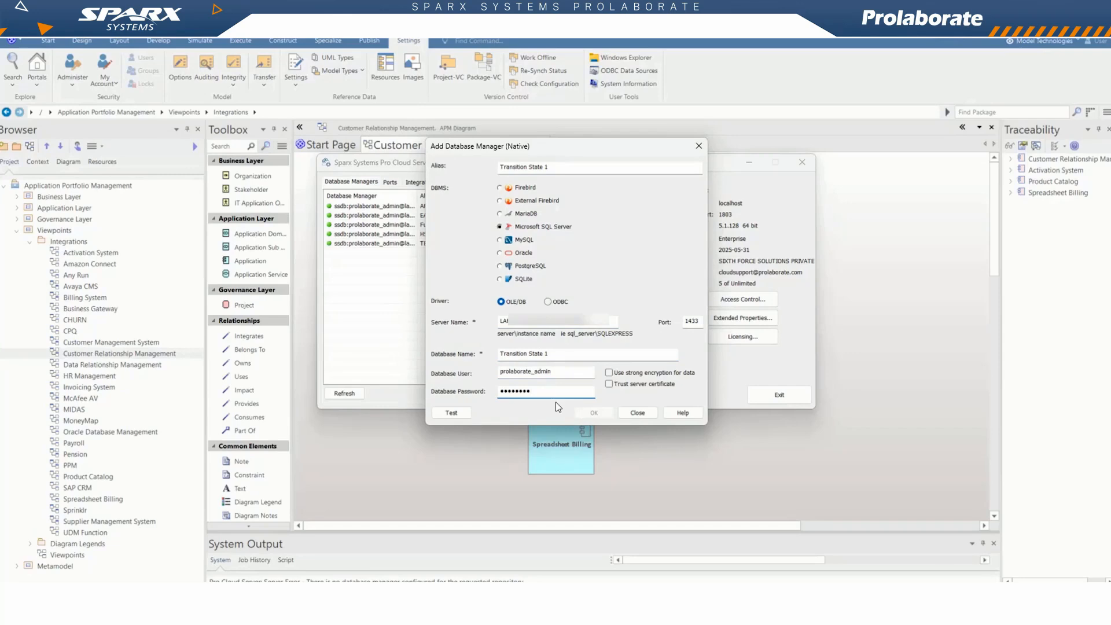
pyautogui.click(452, 412)
pyautogui.click(617, 326)
pyautogui.click(594, 413)
# Step: Enable the Transition State 1 database manager and turn on its Pro Features
pyautogui.doubleClick(466, 253)
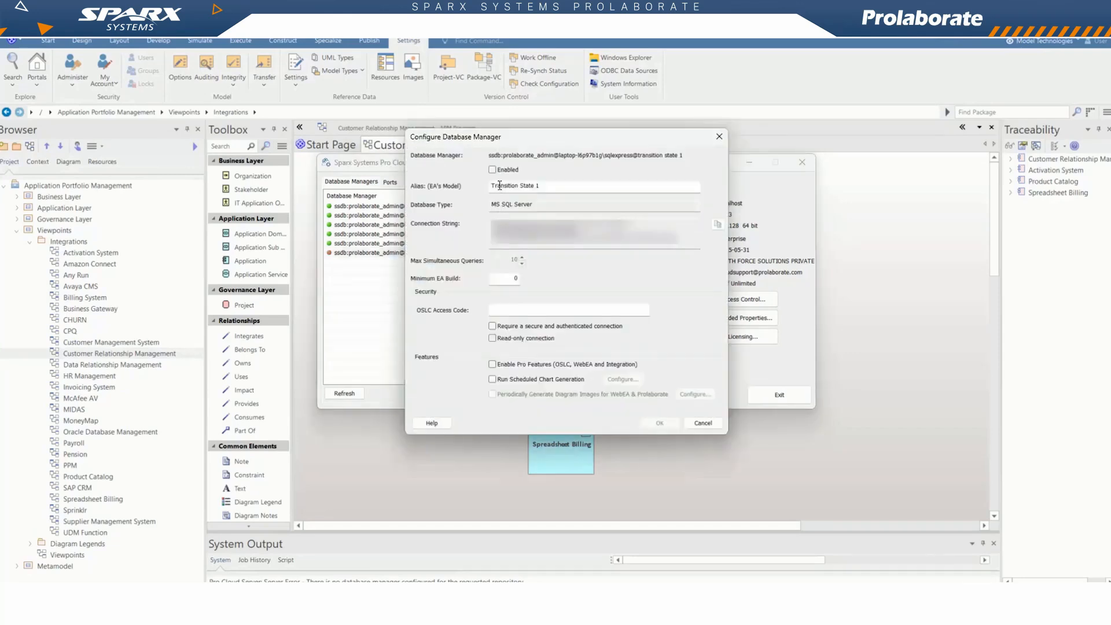
pyautogui.click(493, 170)
pyautogui.click(493, 365)
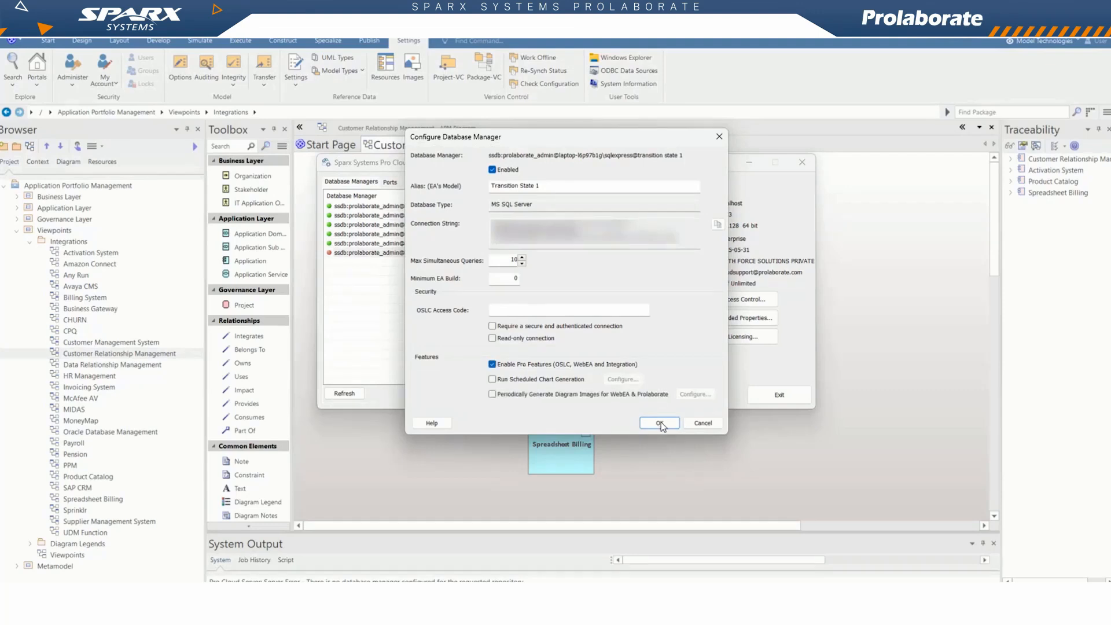
pyautogui.click(660, 423)
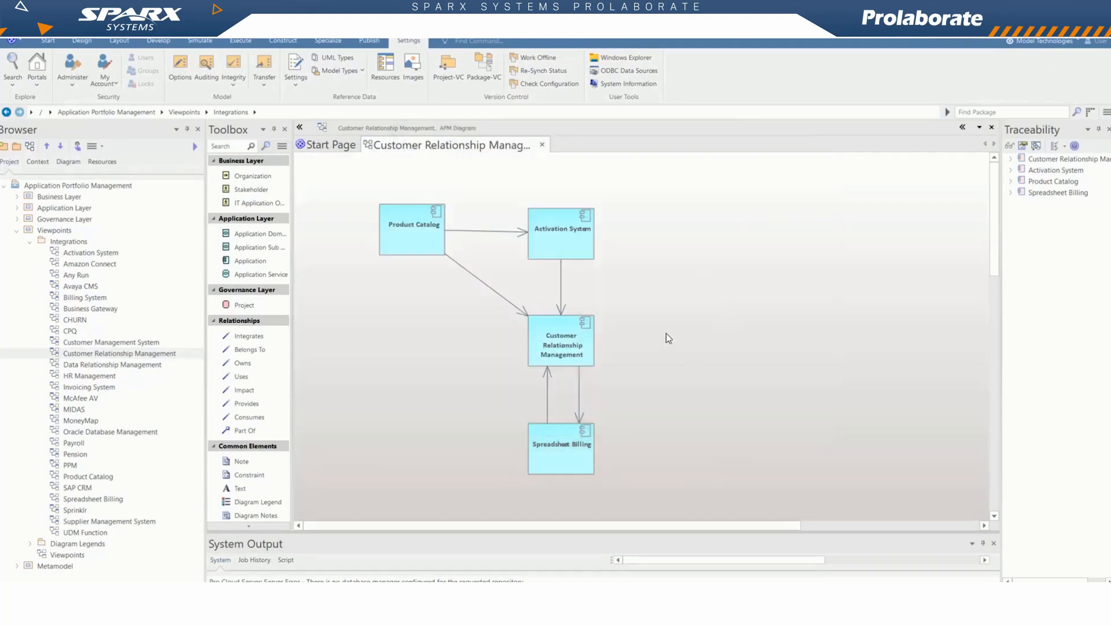
# Step: In Enterprise Architect, open a cloud connection named Transition State 1 to the model Transition State 1 on localhost, port 1804
pyautogui.click(327, 145)
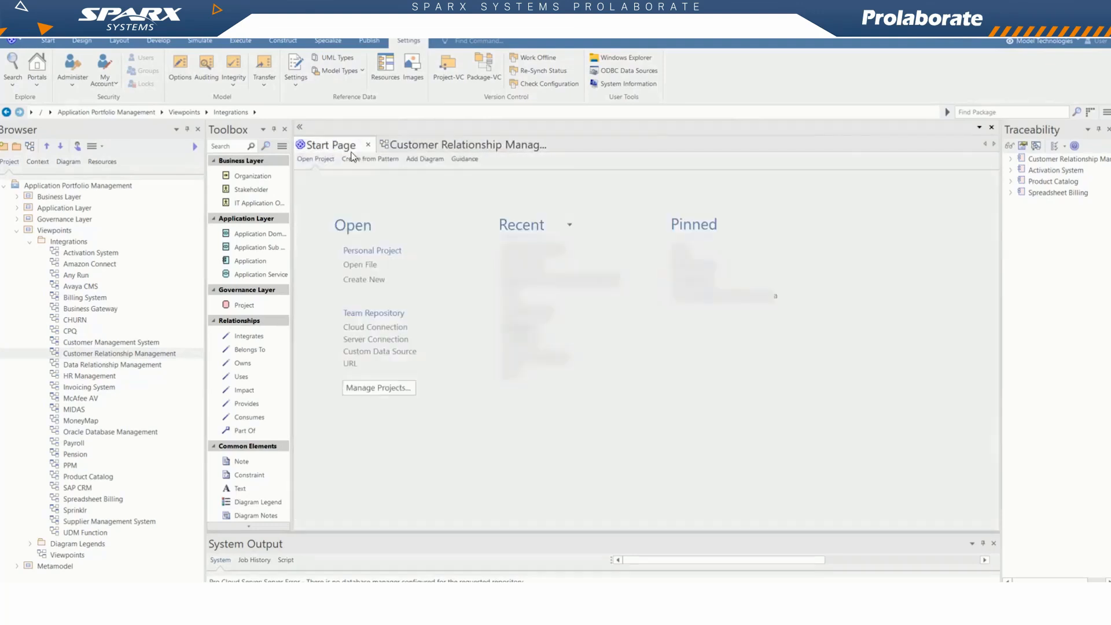
pyautogui.click(371, 328)
pyautogui.click(515, 282)
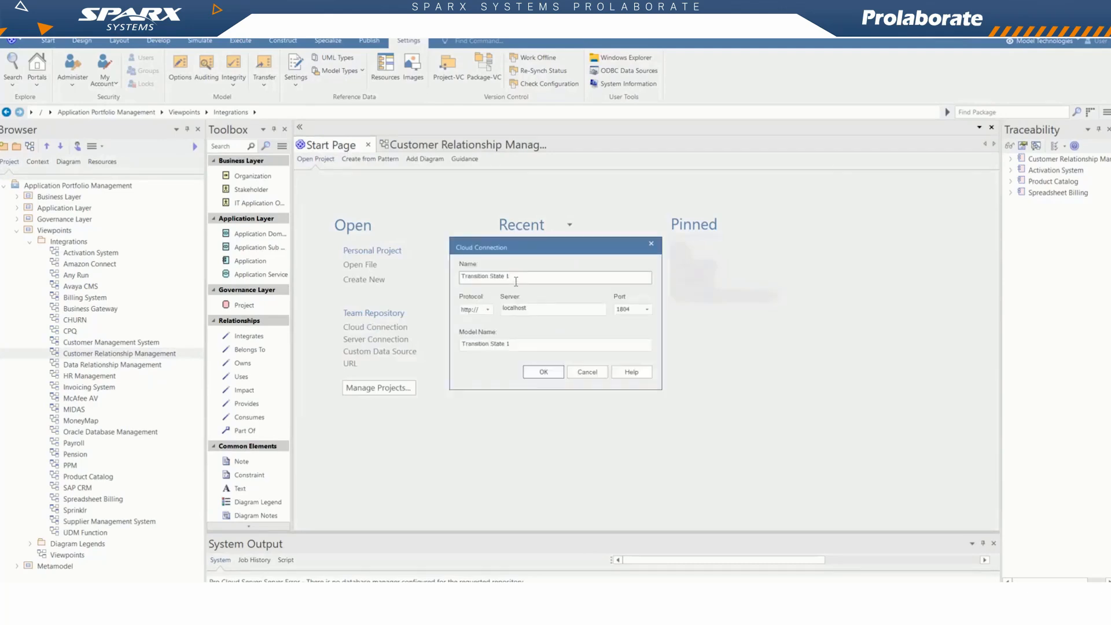
pyautogui.click(547, 375)
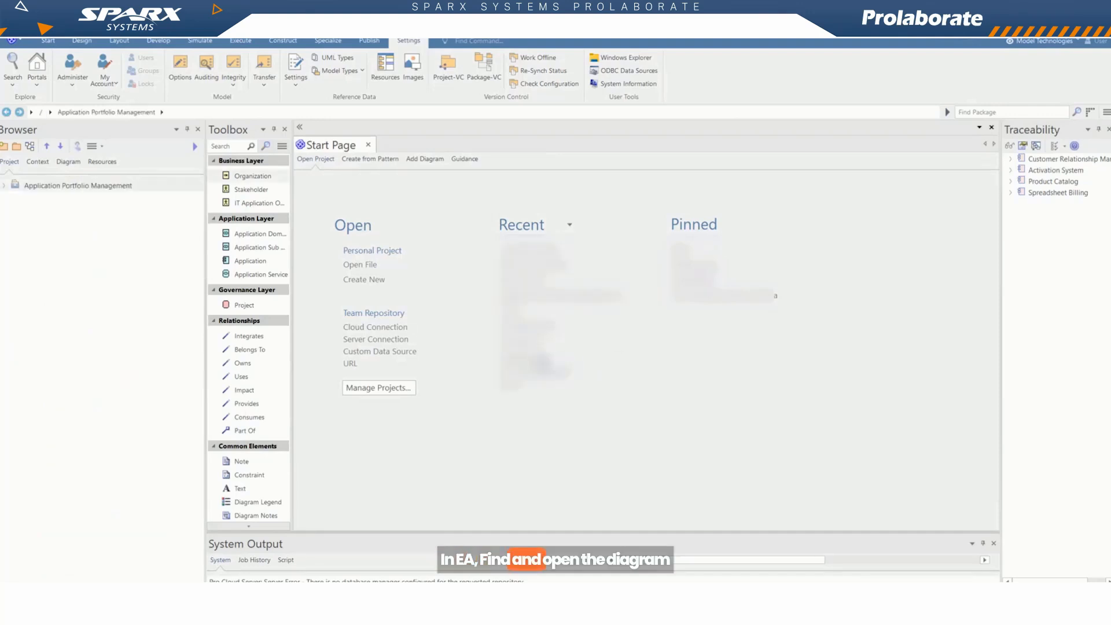
# Step: Open the Customer Relationship Management diagram from the Integrations package under Viewpoints in Application Portfolio Management
pyautogui.doubleClick(80, 185)
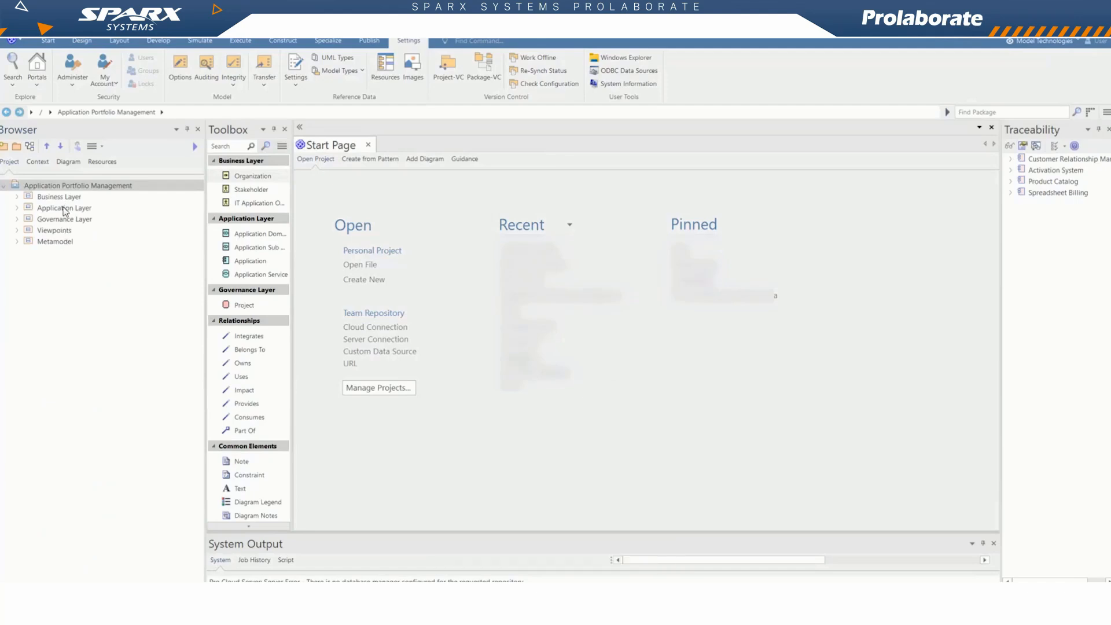
pyautogui.doubleClick(64, 208)
pyautogui.doubleClick(71, 231)
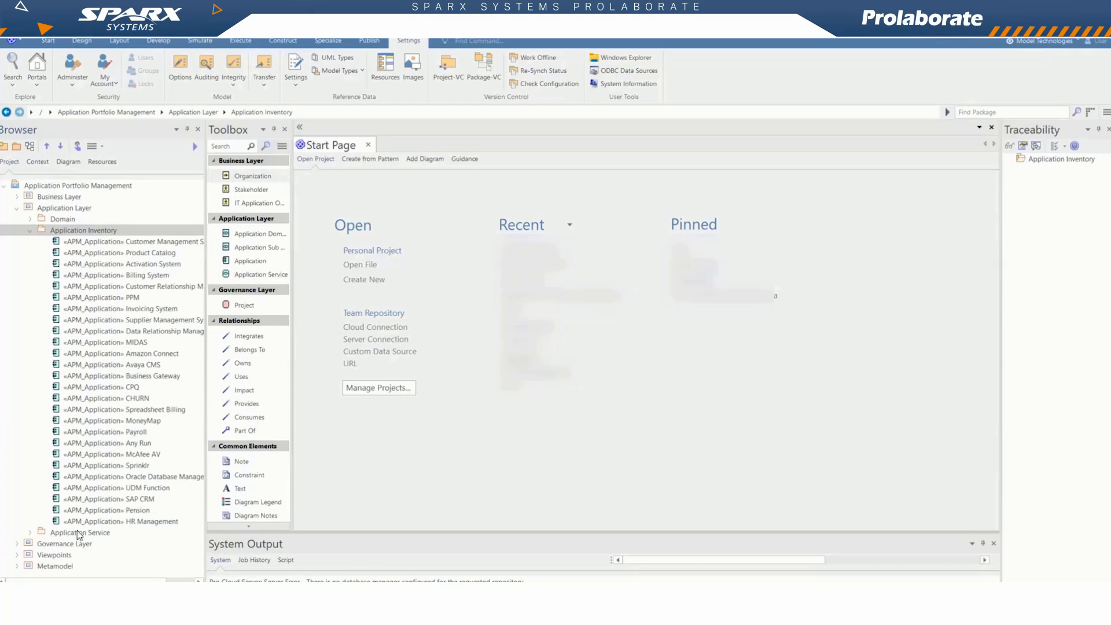
pyautogui.doubleClick(68, 556)
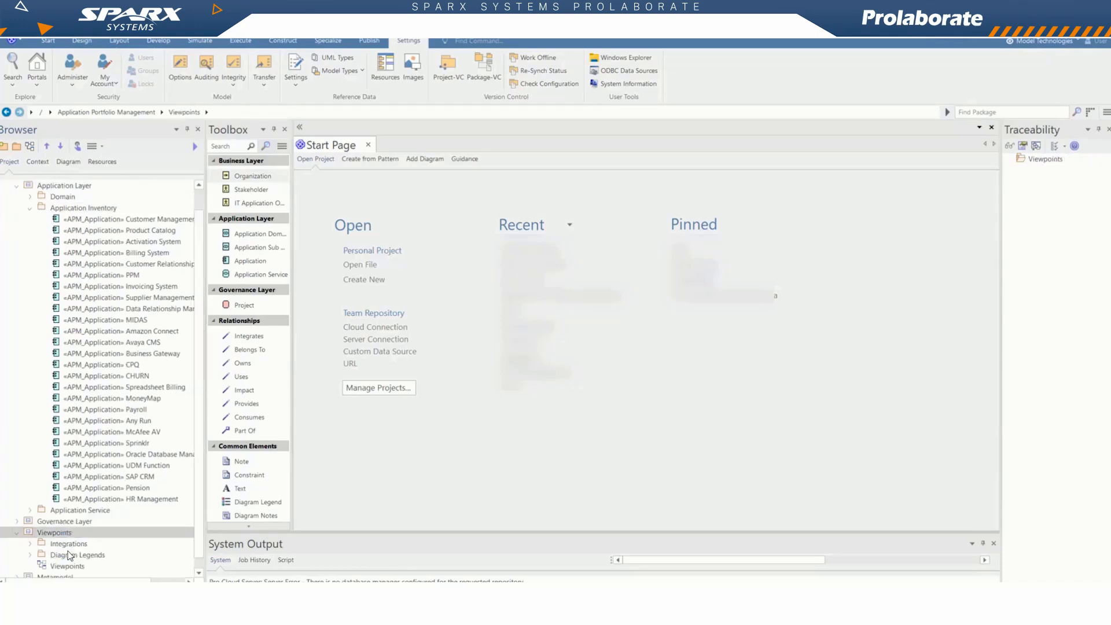
pyautogui.doubleClick(68, 544)
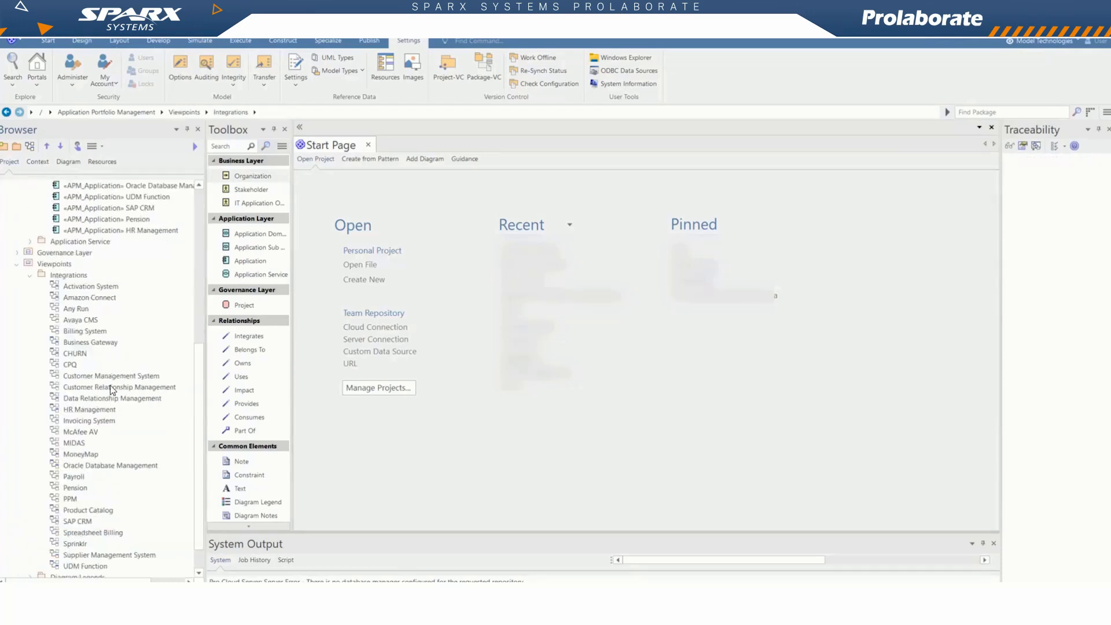
pyautogui.doubleClick(112, 387)
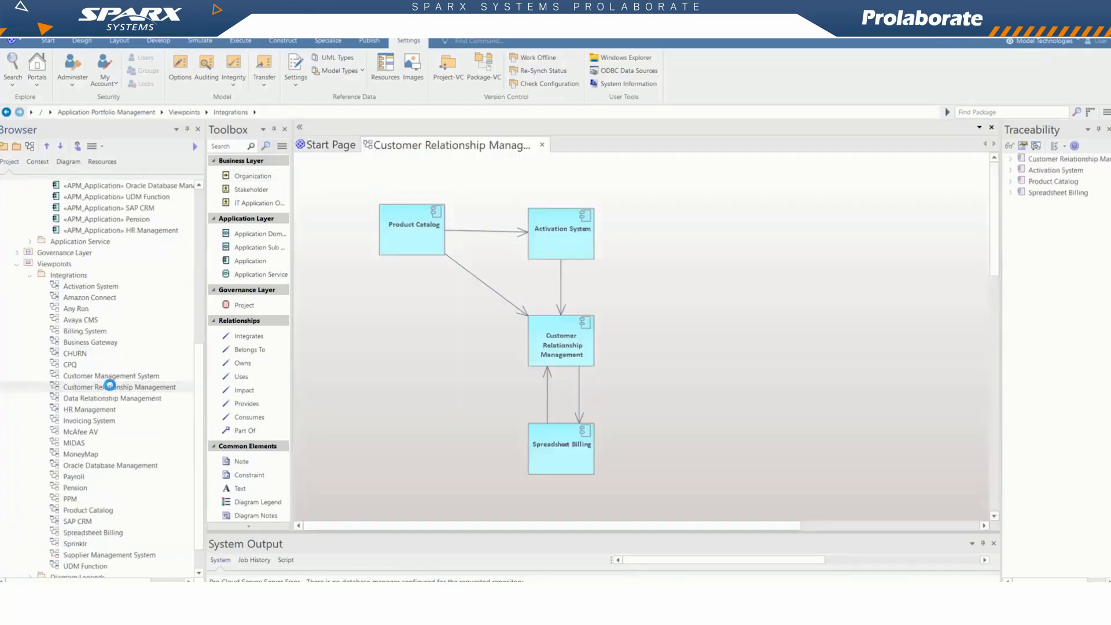
pyautogui.click(363, 340)
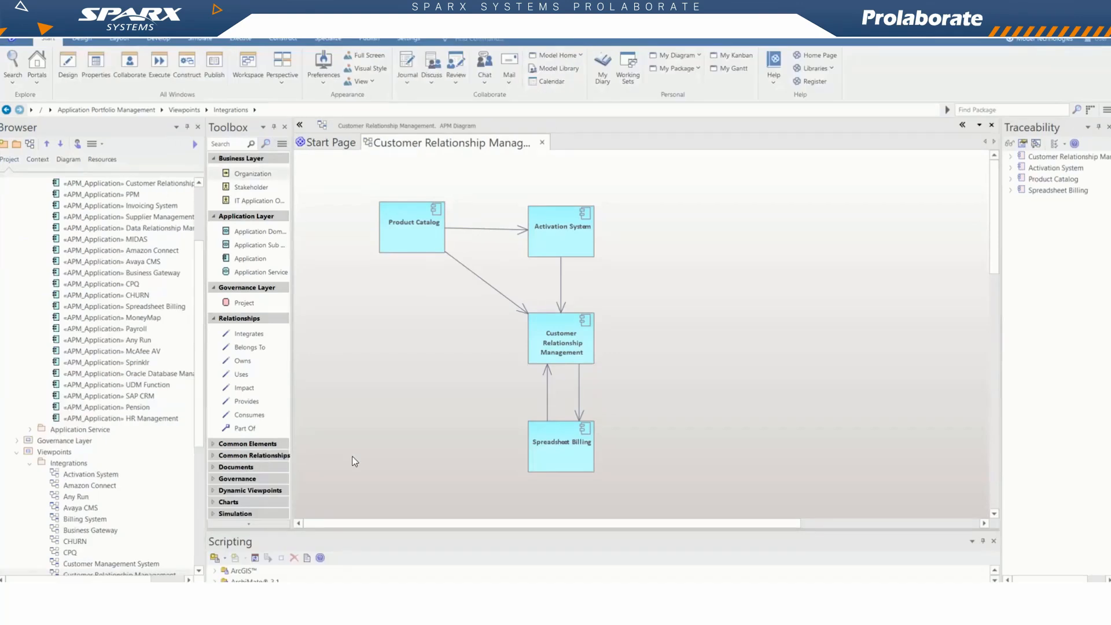
# Step: Add the CPQ application to the diagram as a link below Product Catalog and line up Spreadsheet Billing with it
pyautogui.click(138, 285)
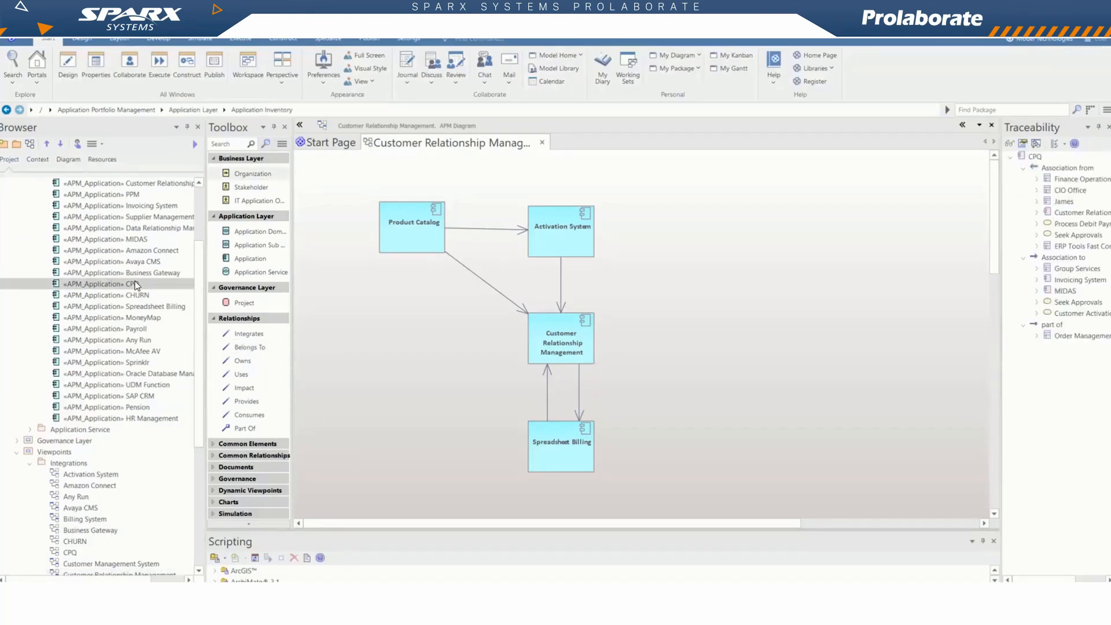
pyautogui.moveTo(307, 303); pyautogui.dragTo(398, 436)
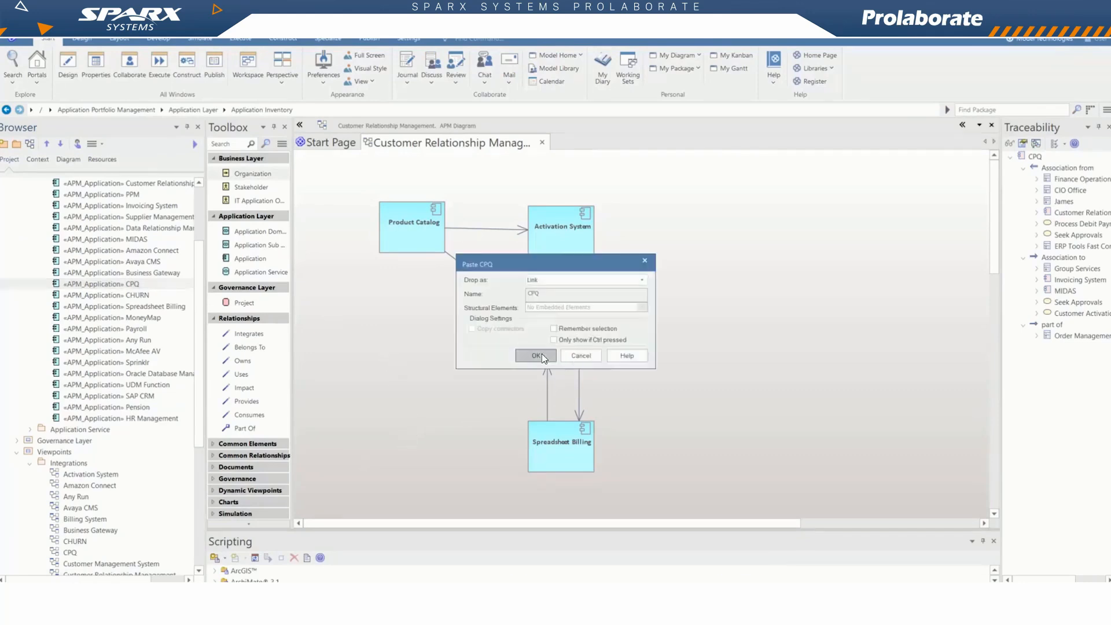
pyautogui.click(537, 355)
pyautogui.moveTo(436, 463); pyautogui.dragTo(415, 442)
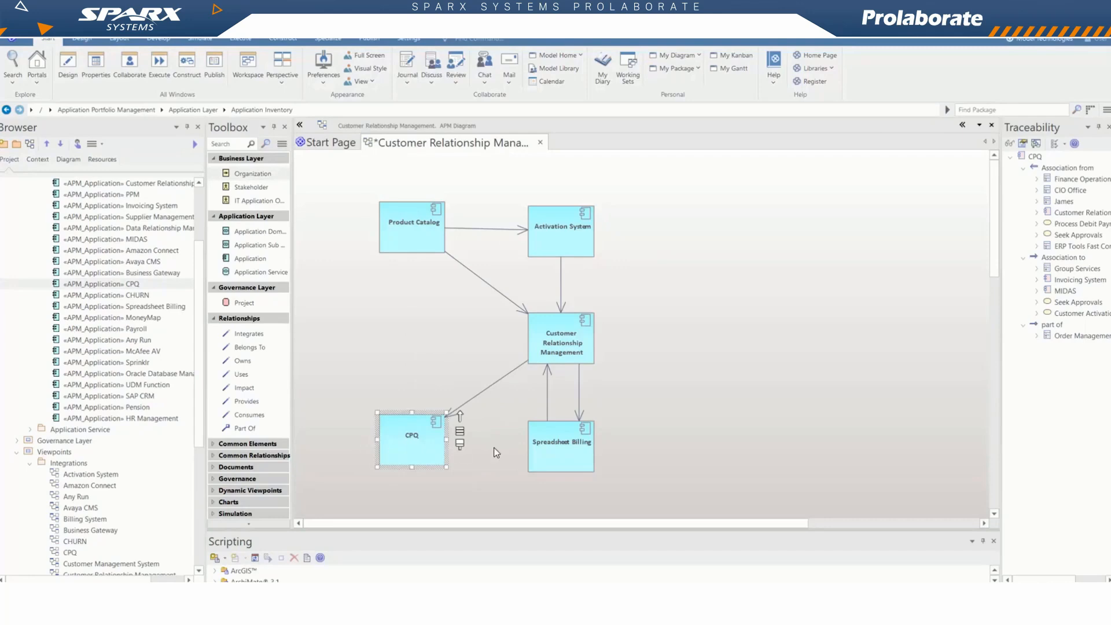
pyautogui.moveTo(560, 452); pyautogui.dragTo(561, 445)
pyautogui.click(654, 421)
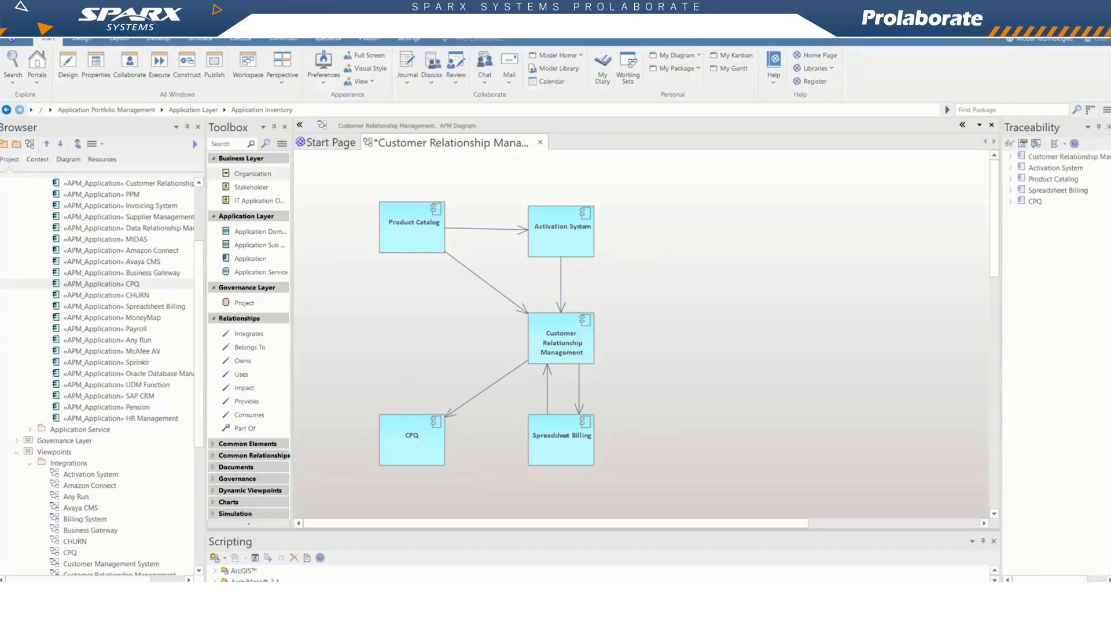
# Step: Add the CHURN application to the diagram as a link between CPQ and Spreadsheet Billing
pyautogui.click(137, 295)
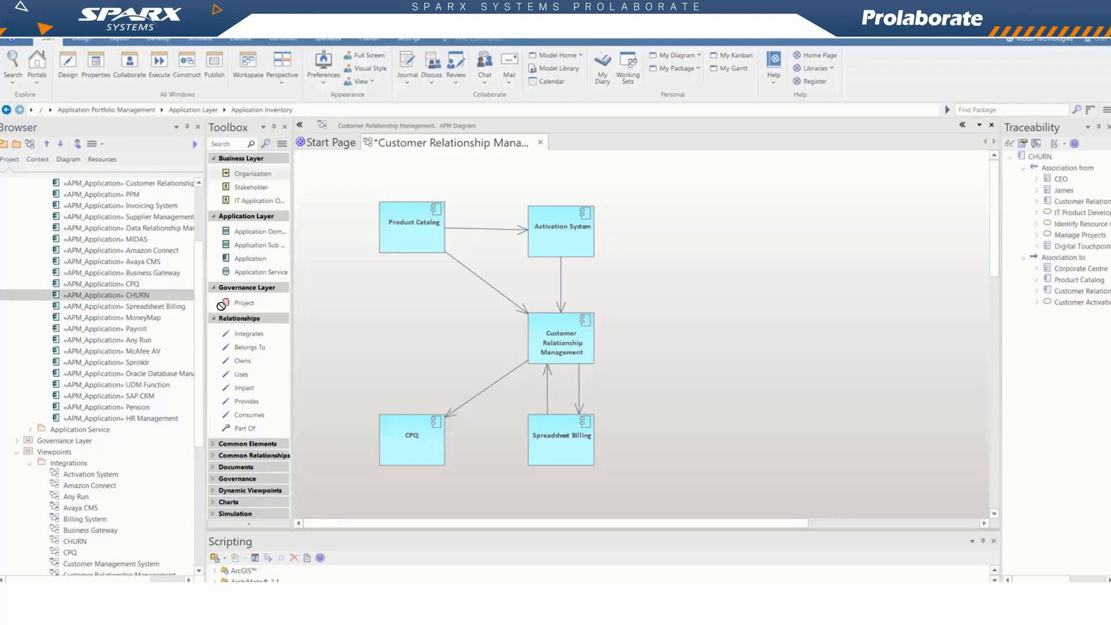
pyautogui.moveTo(472, 430); pyautogui.dragTo(477, 430)
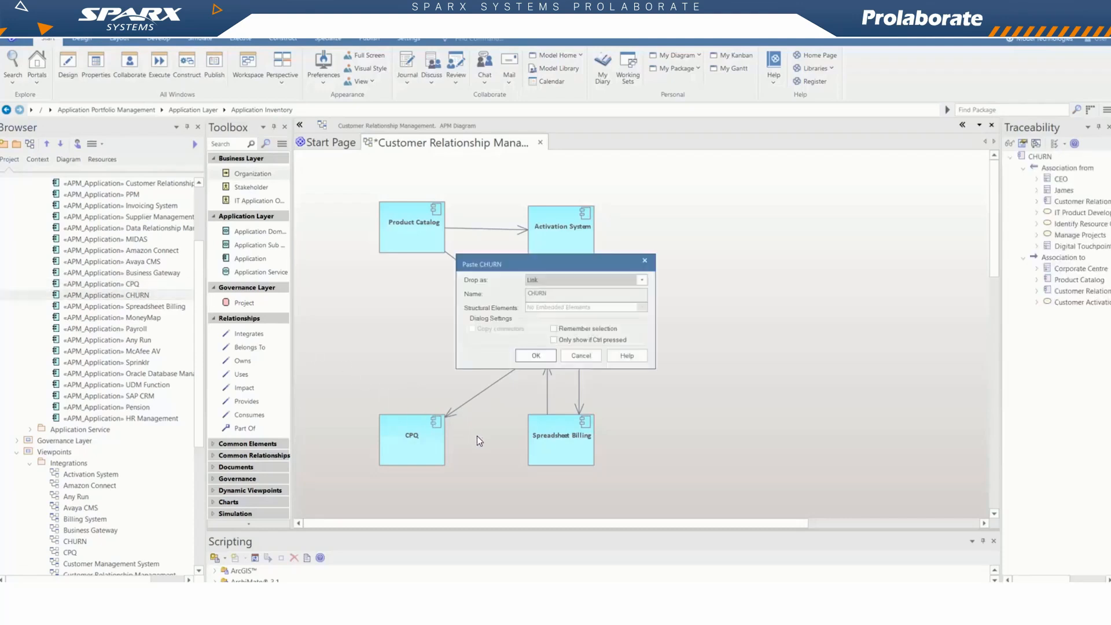
pyautogui.click(533, 364)
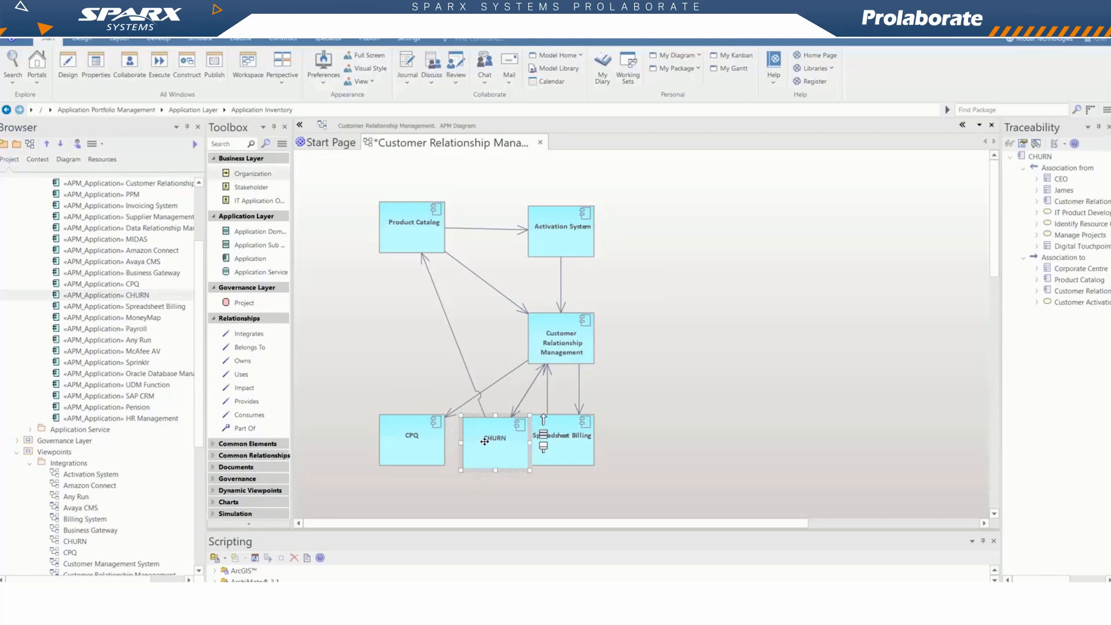
# Step: Shift CPQ, Product Catalog and CHURN to the left so the elements are evenly spaced and no longer touch
pyautogui.click(377, 440)
pyautogui.moveTo(408, 449); pyautogui.dragTo(374, 450)
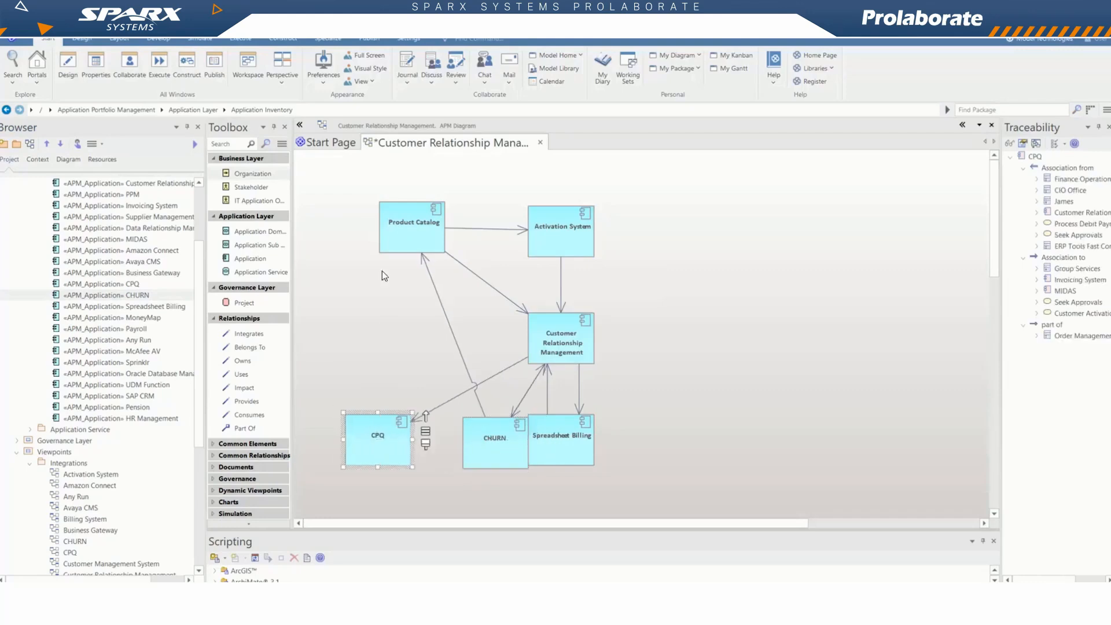
pyautogui.click(384, 216)
pyautogui.moveTo(387, 222); pyautogui.dragTo(361, 222)
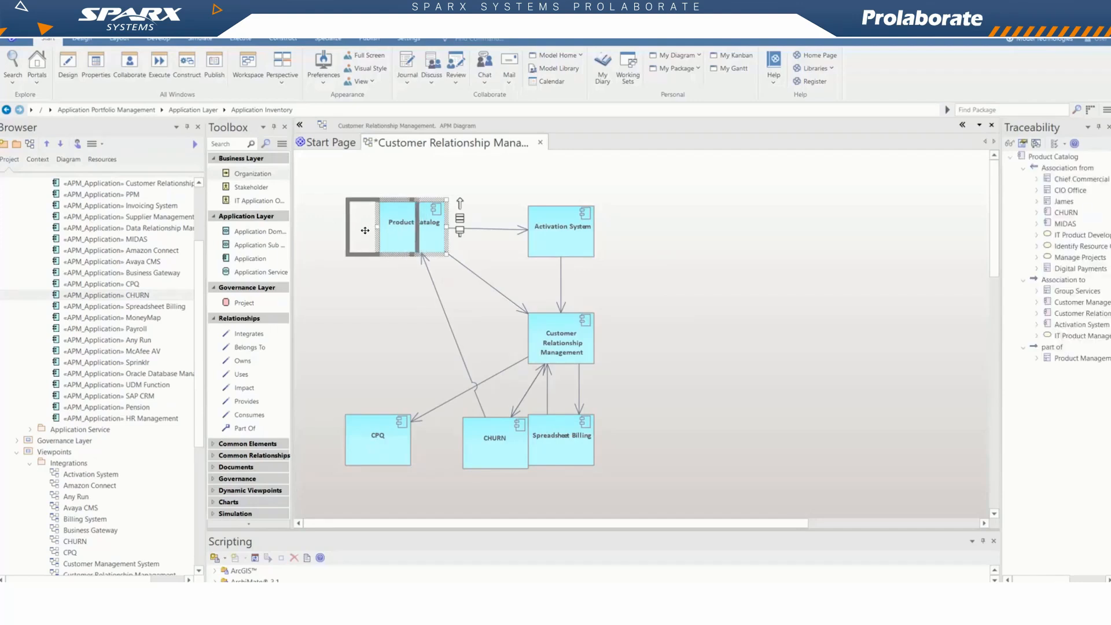
pyautogui.moveTo(495, 443); pyautogui.dragTo(468, 443)
pyautogui.click(559, 447)
pyautogui.click(377, 371)
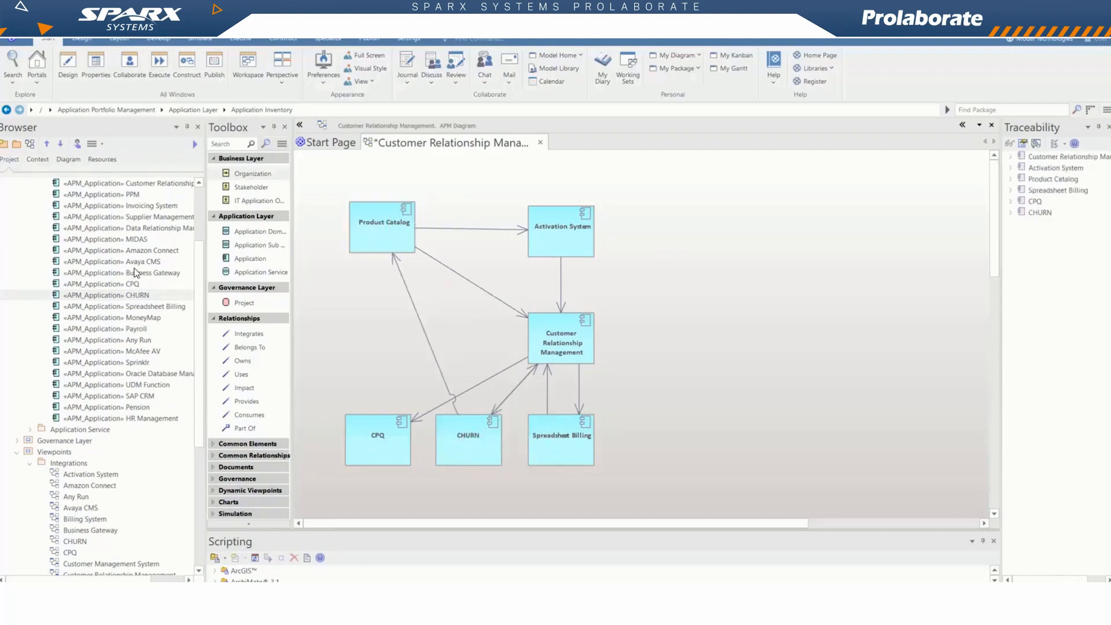
# Step: Add Supplier Management System to the diagram as a link and align it to the right of Activation System
pyautogui.moveTo(150, 218); pyautogui.dragTo(474, 230)
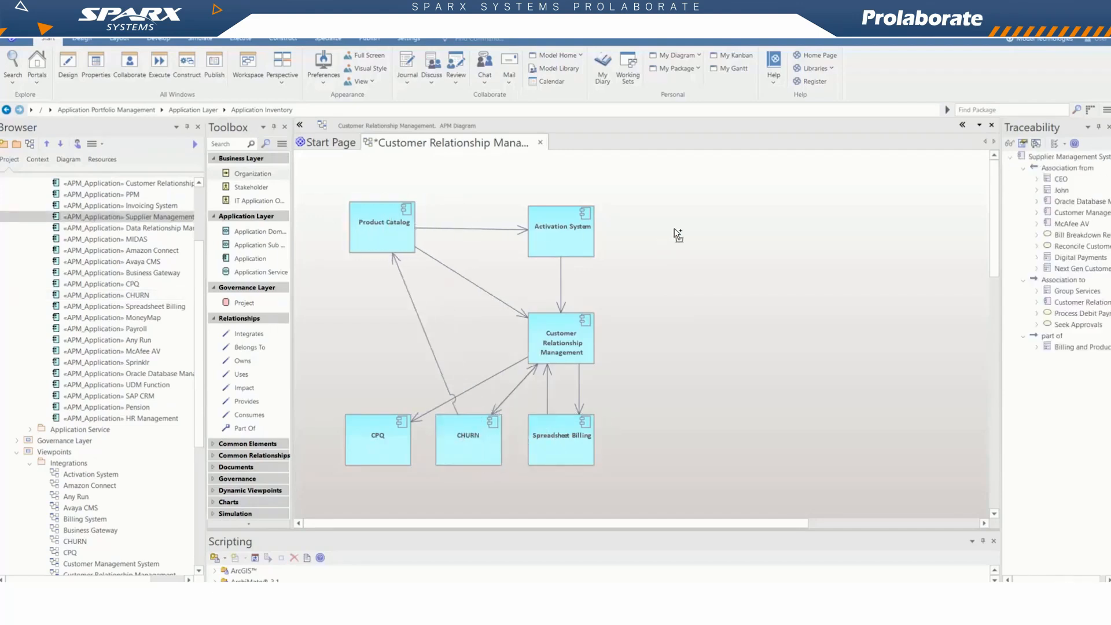
pyautogui.moveTo(675, 228); pyautogui.dragTo(675, 228)
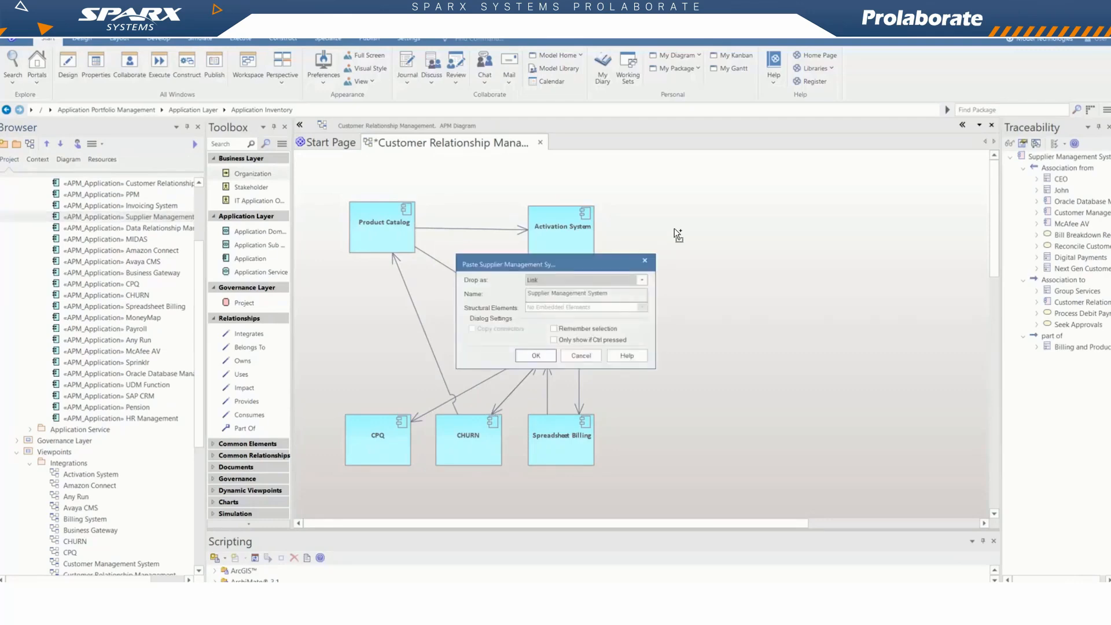
pyautogui.click(534, 355)
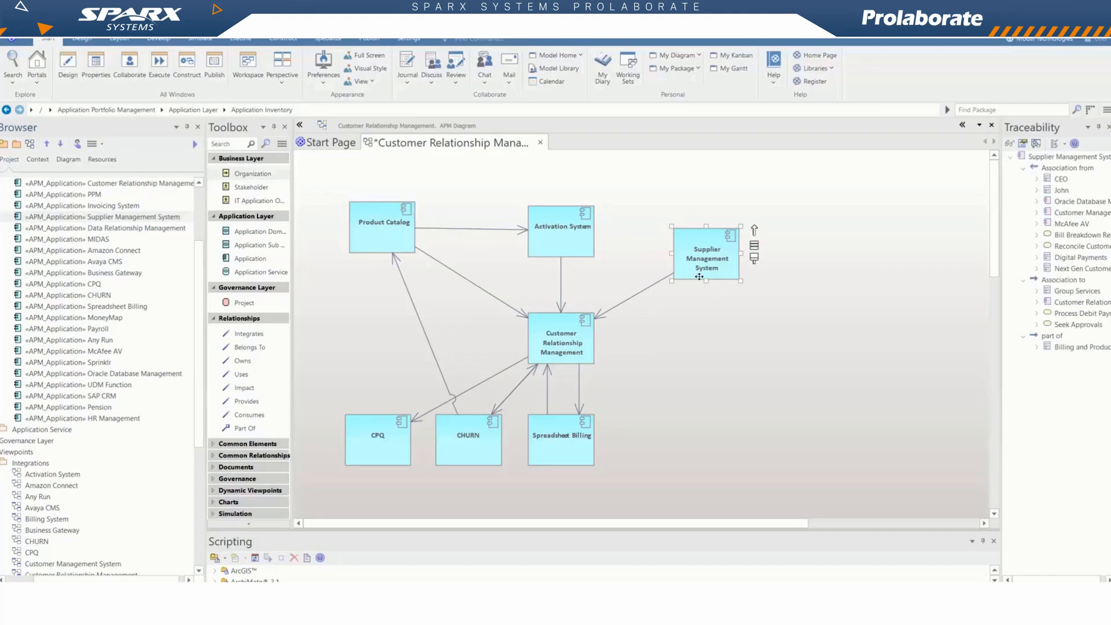
pyautogui.moveTo(708, 269); pyautogui.dragTo(703, 248)
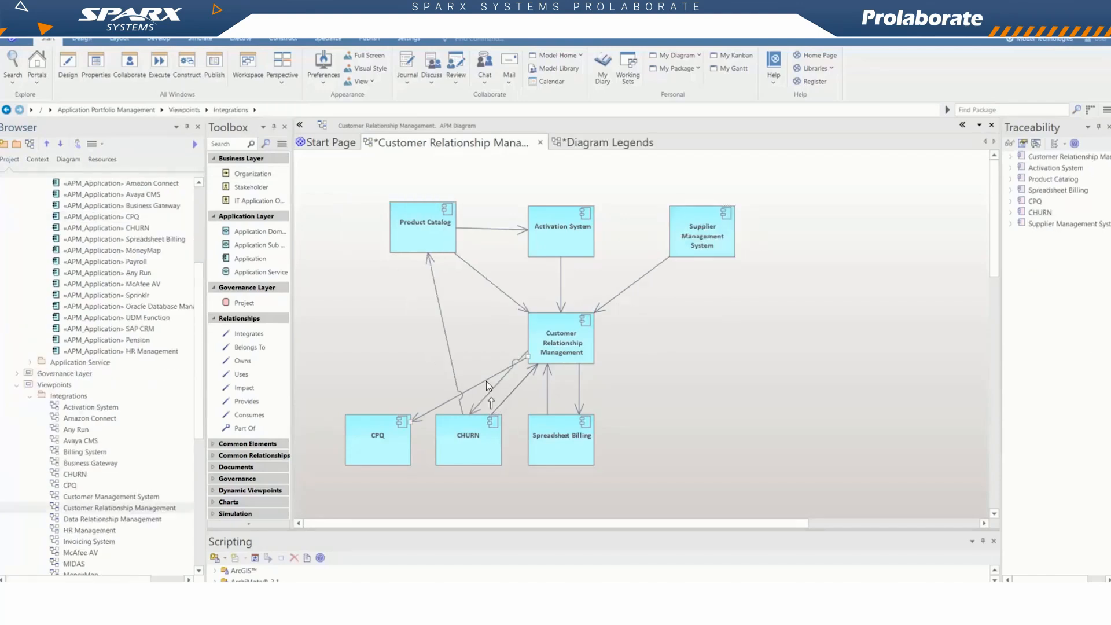
# Step: Set the connector from Customer Relationship Management to CPQ to Tree Style - Vertical and restyle the line from CHURN to Product Catalog
pyautogui.rightClick(488, 384)
pyautogui.moveTo(538, 455)
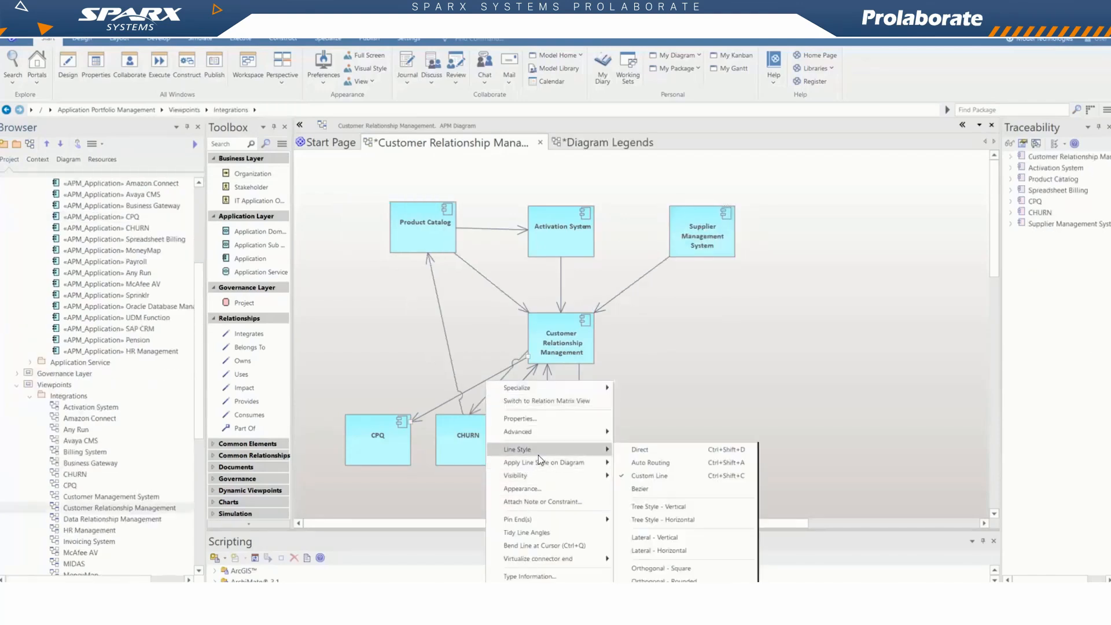
pyautogui.click(653, 507)
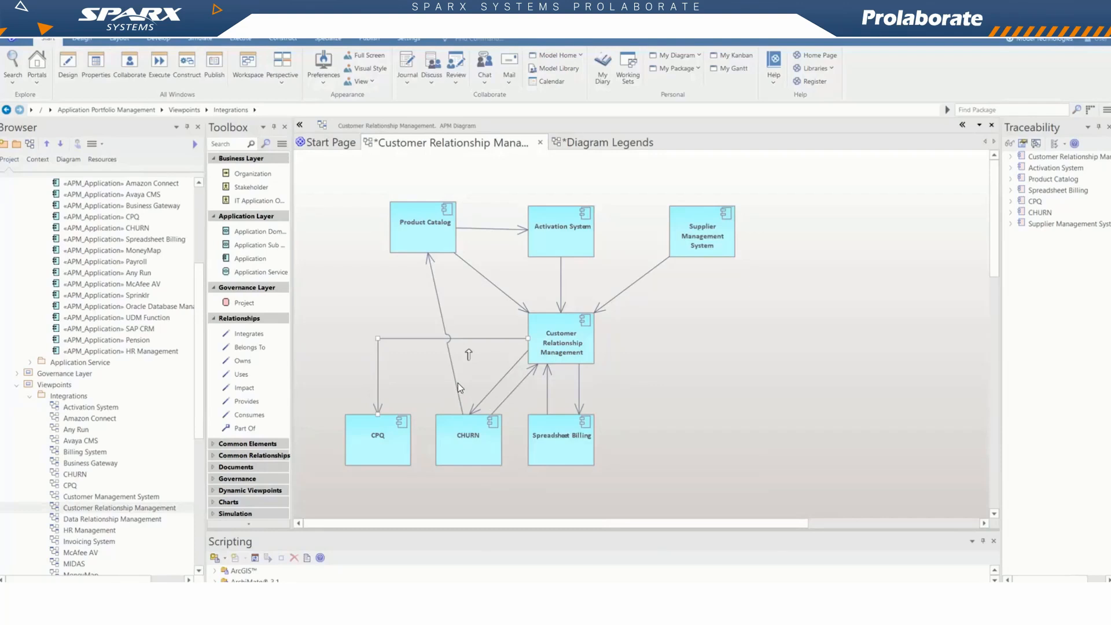
pyautogui.rightClick(461, 386)
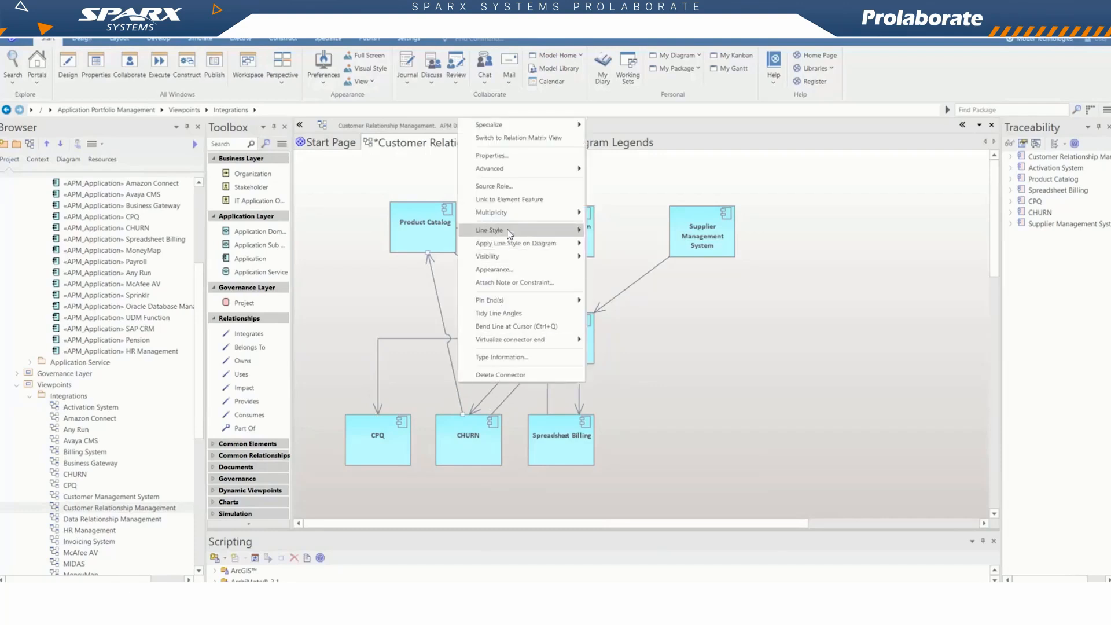
pyautogui.moveTo(547, 234)
pyautogui.click(614, 245)
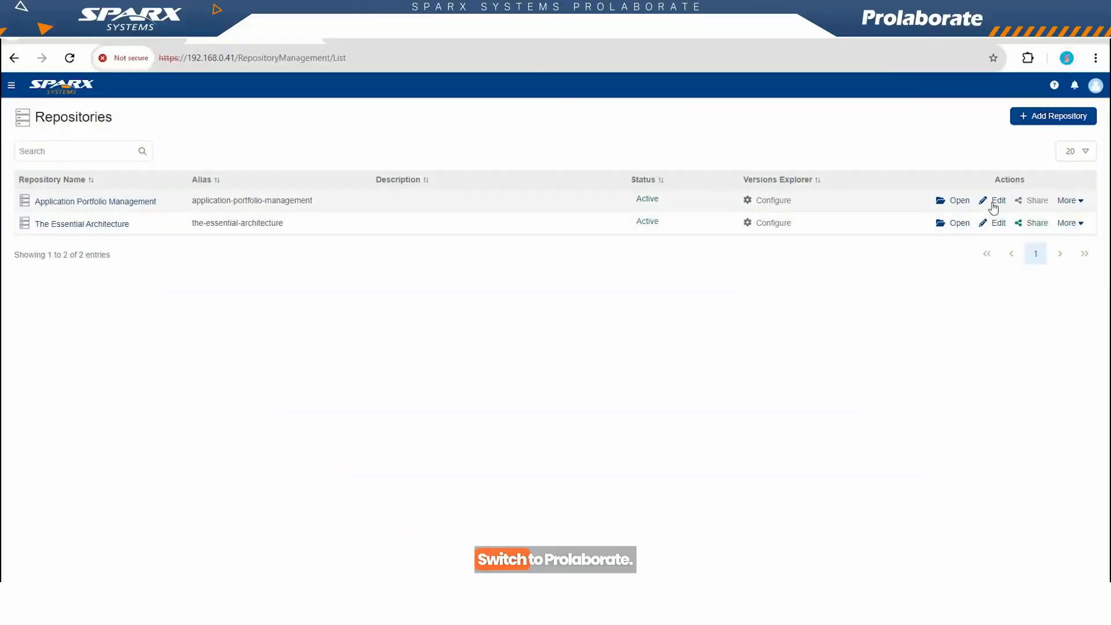
# Step: In Prolaborate, enable Versions Explorer for the Application Portfolio Management repository and save it
pyautogui.click(993, 204)
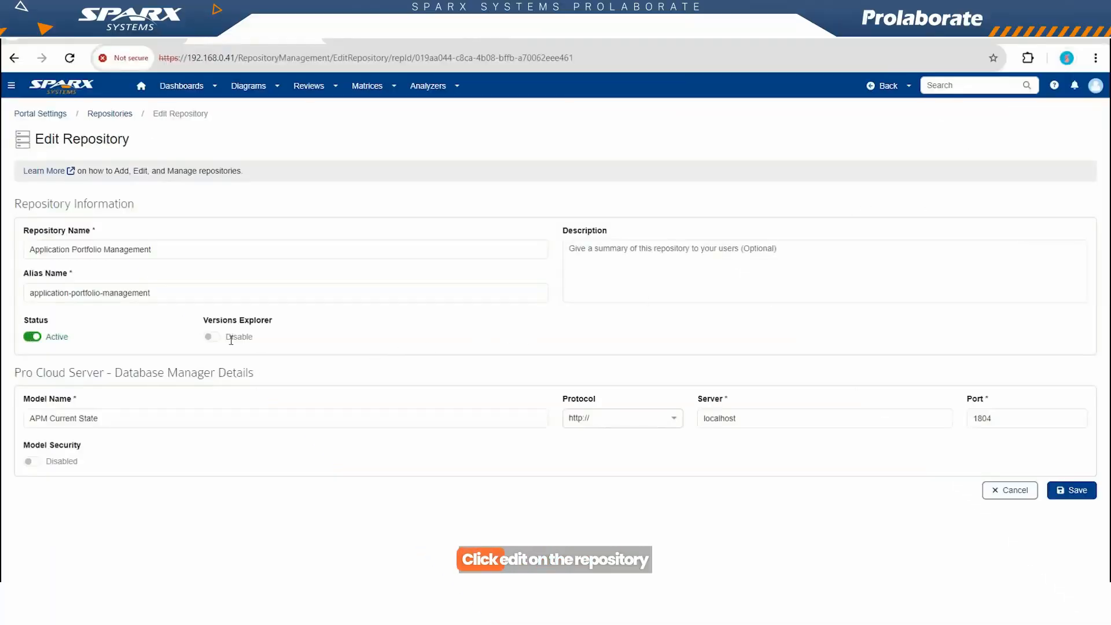
pyautogui.click(248, 337)
pyautogui.click(1091, 497)
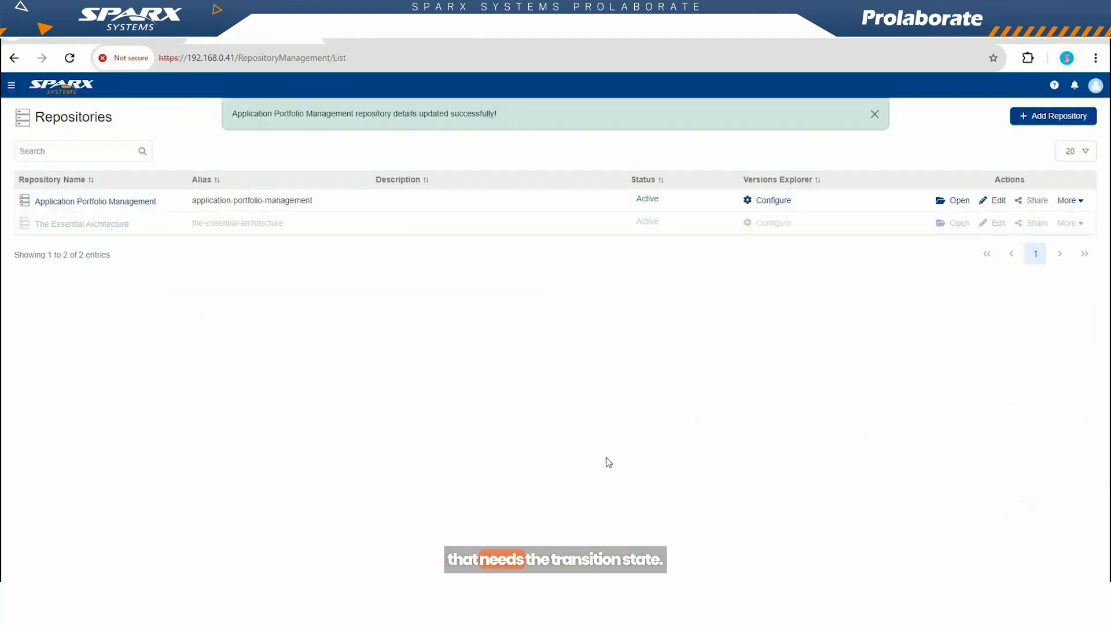
# Step: Configure the repository's Transition State 1 version with model name Transition State 1, save it and close the version configuration
pyautogui.click(774, 201)
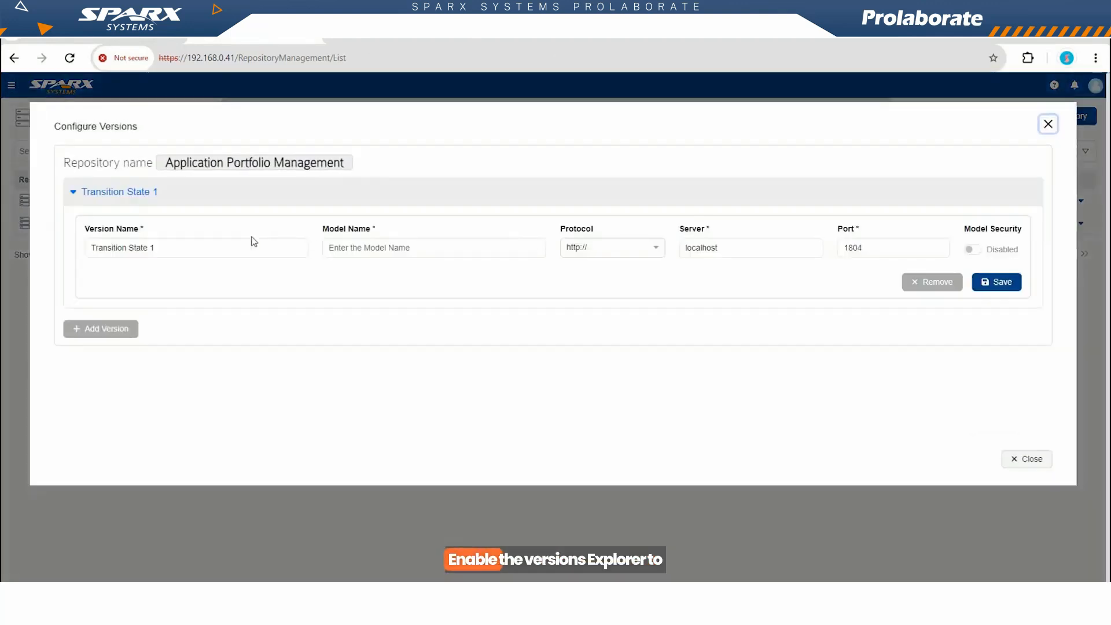
pyautogui.click(353, 249)
pyautogui.write('Transition State 1')
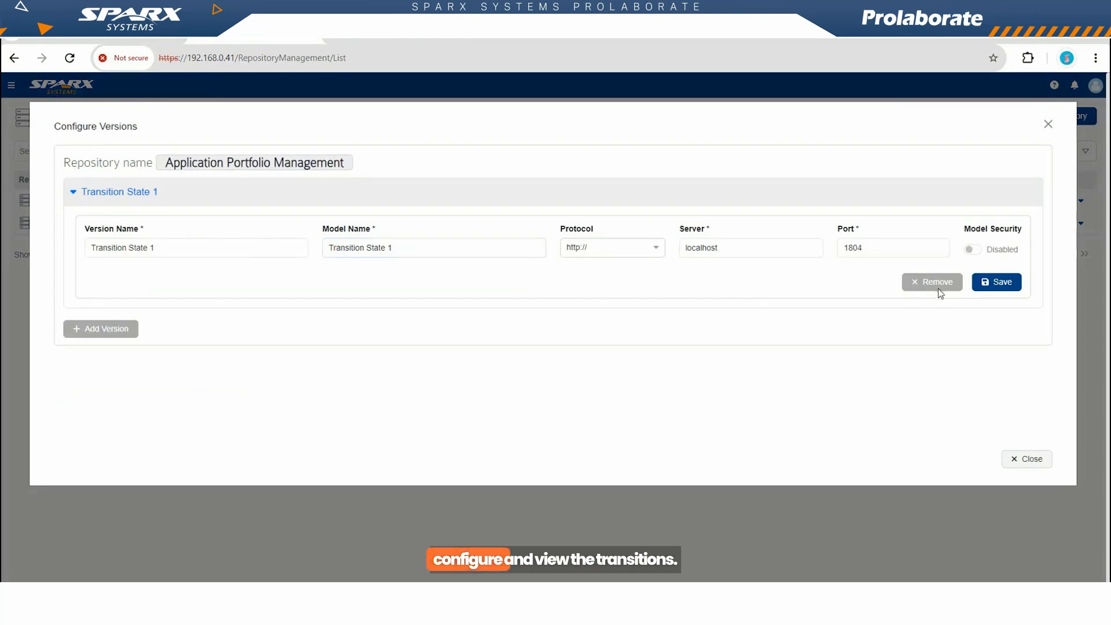
pyautogui.click(986, 283)
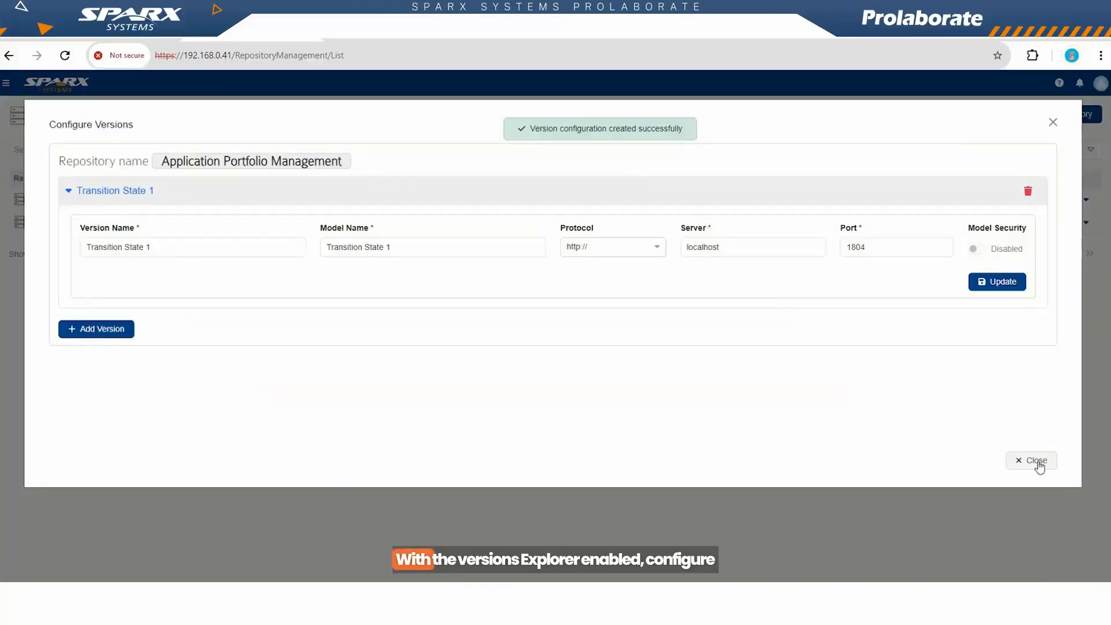
pyautogui.click(1033, 461)
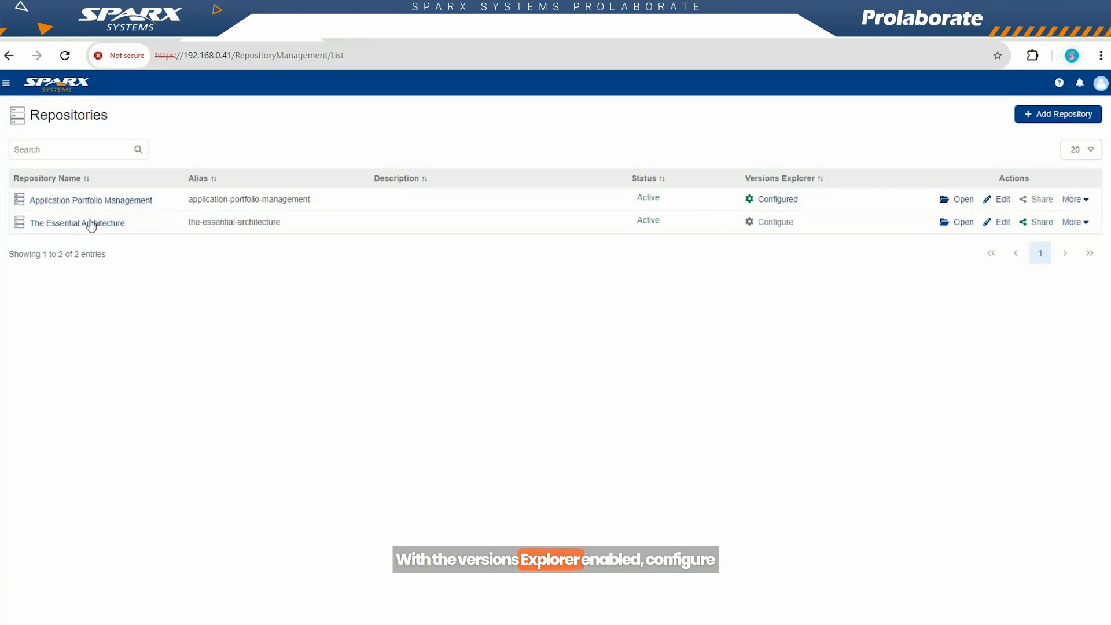
# Step: Open the Application Portfolio Management repository's Customer Relationship Management diagram under Viewpoints, Integrations, and view its Transition State 1 version
pyautogui.click(91, 201)
pyautogui.click(84, 145)
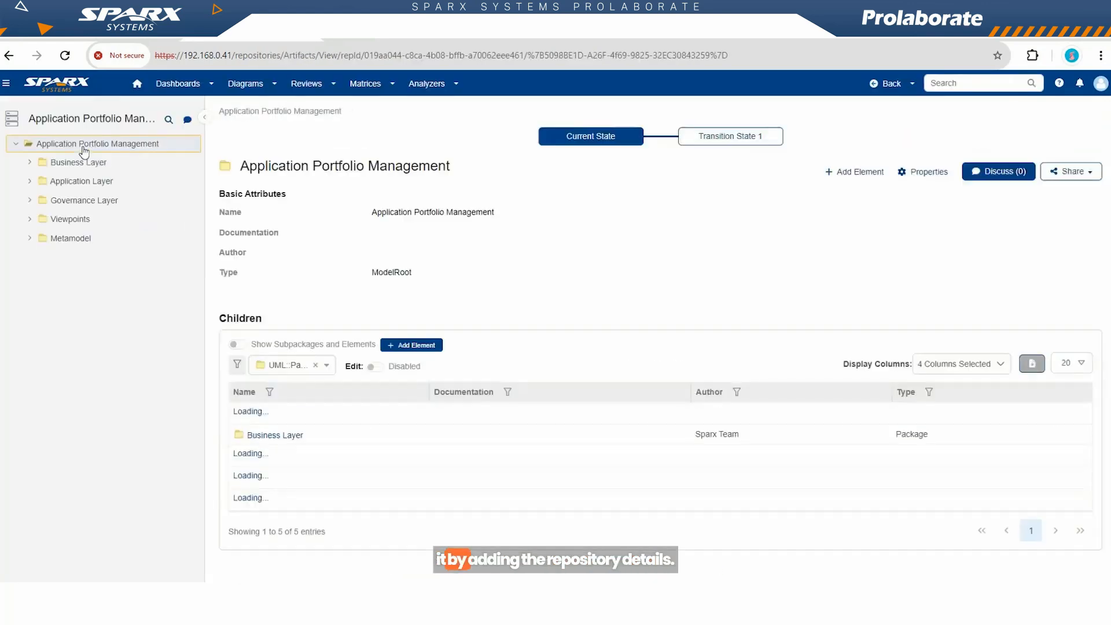
pyautogui.click(78, 218)
pyautogui.click(80, 256)
pyautogui.click(139, 444)
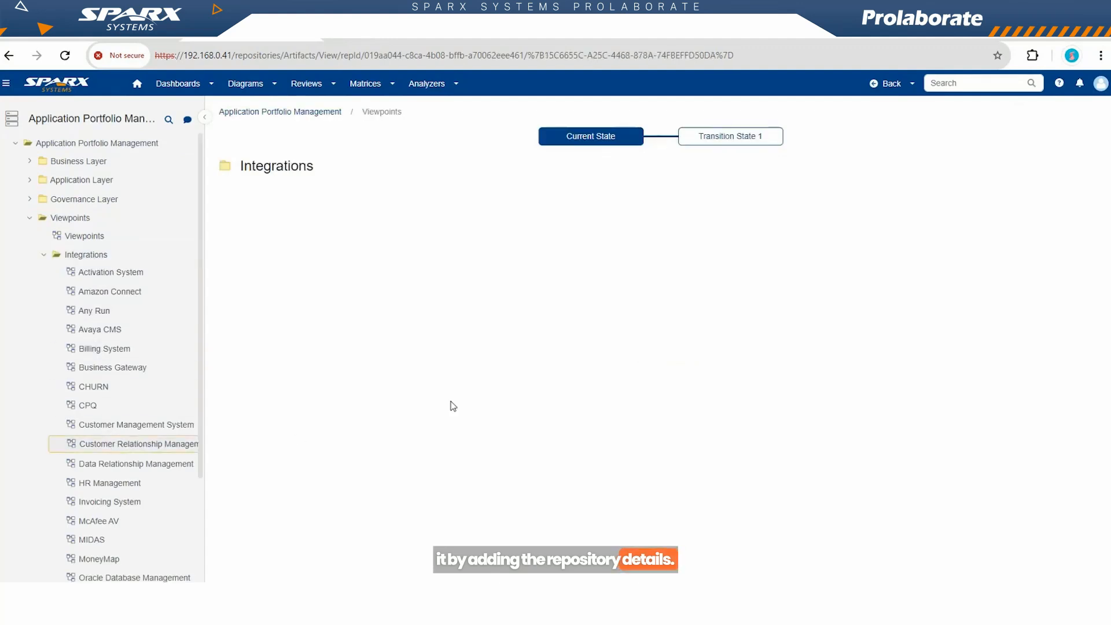
pyautogui.click(731, 136)
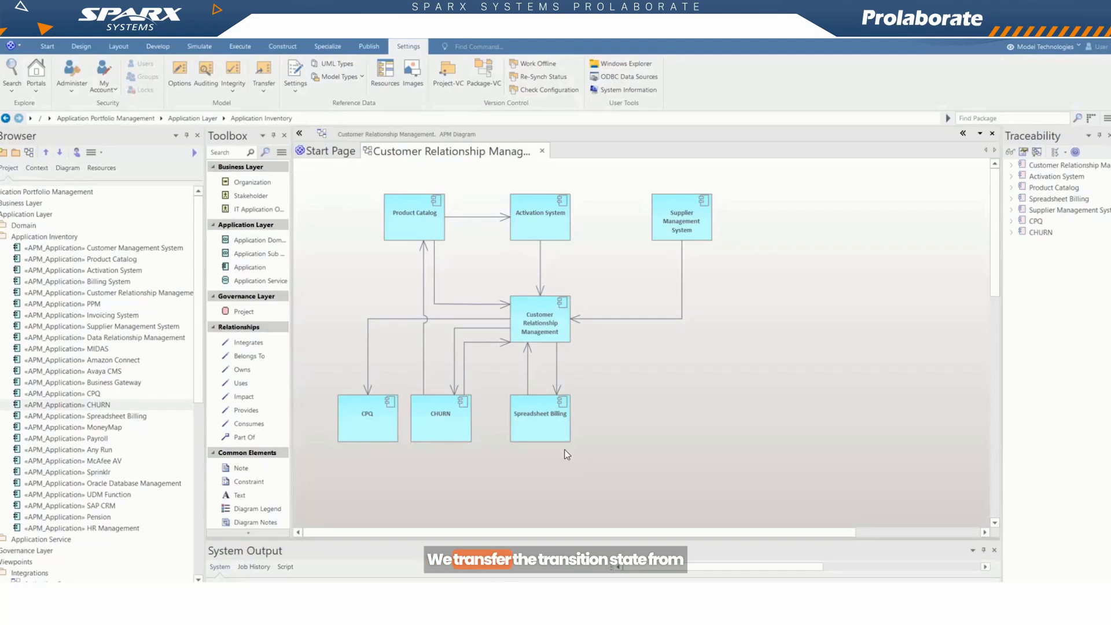
# Step: Set up a DBMS to DBMS project transfer with the Transition State 1 database as source and Transition State 2 as target
pyautogui.click(264, 75)
pyautogui.click(283, 114)
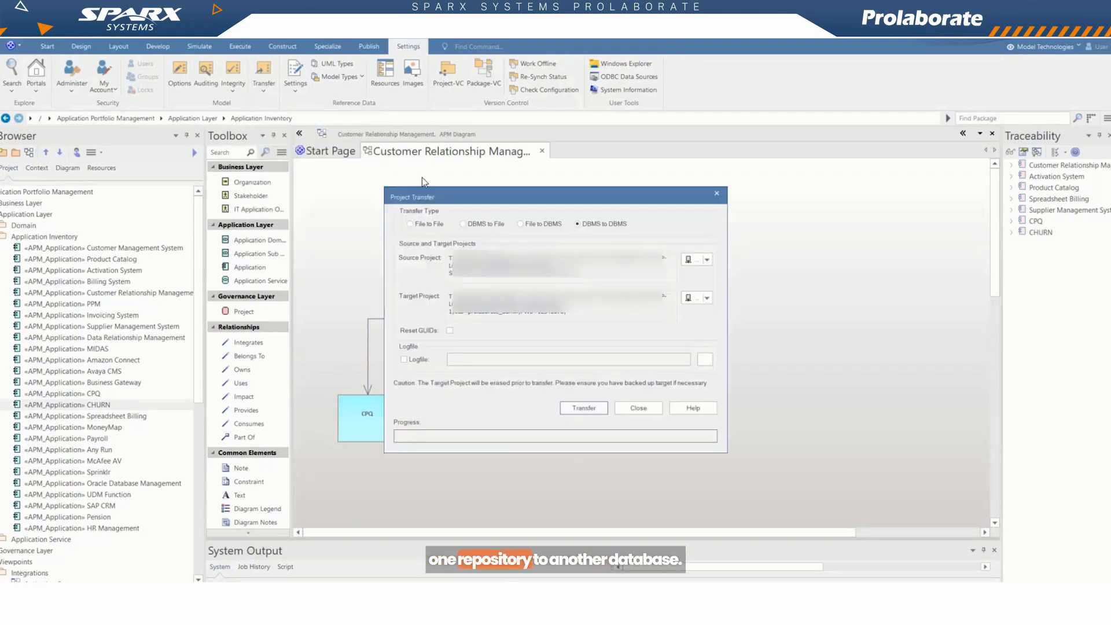
pyautogui.click(707, 260)
pyautogui.click(730, 275)
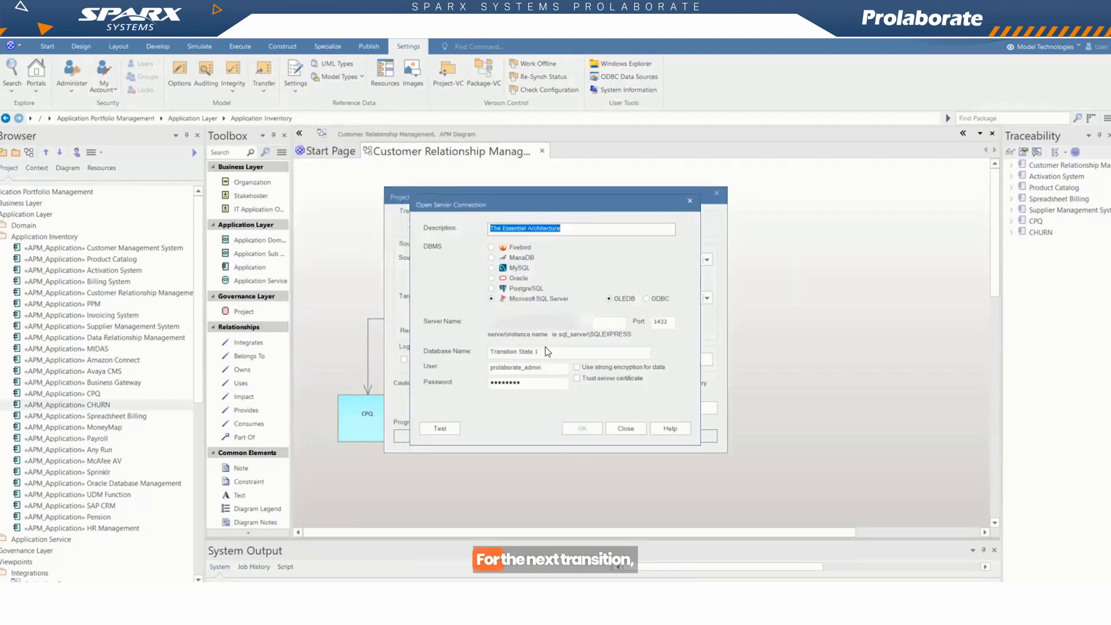
pyautogui.click(626, 428)
pyautogui.click(551, 351)
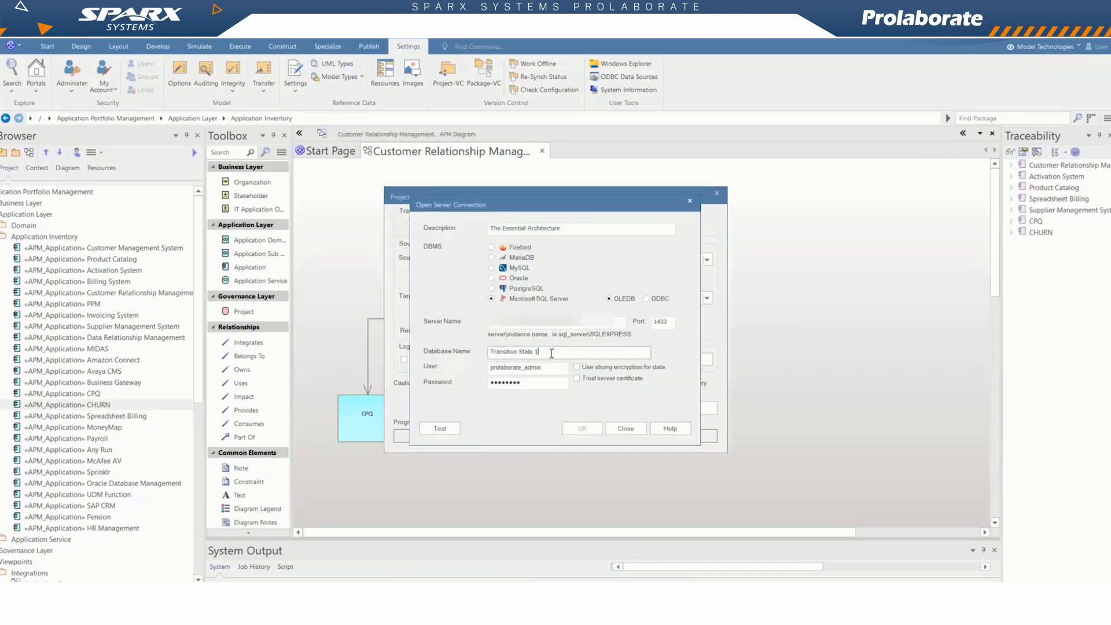
pyautogui.click(440, 429)
pyautogui.click(606, 367)
pyautogui.click(585, 428)
# Step: Run the project transfer and accept erasing all data in the target model
pyautogui.click(597, 409)
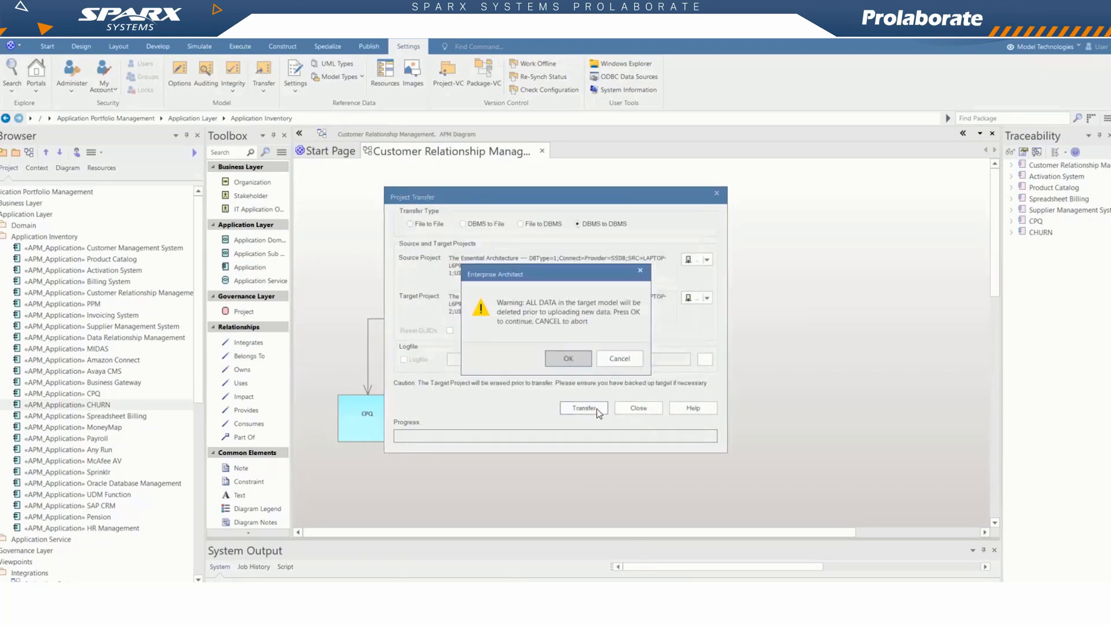
pyautogui.click(582, 359)
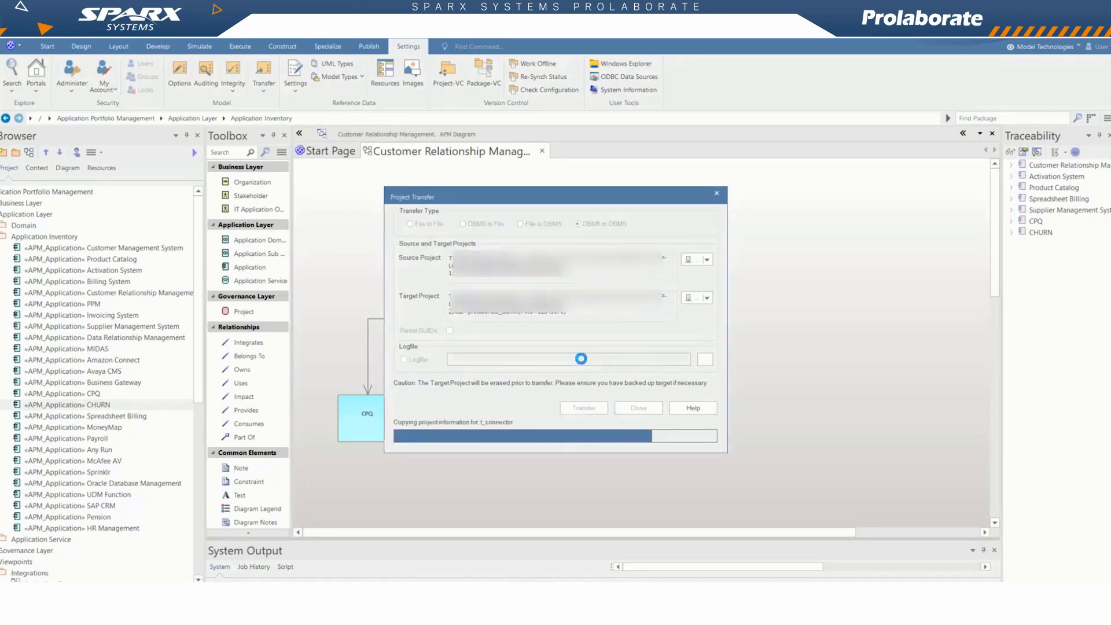
pyautogui.click(581, 358)
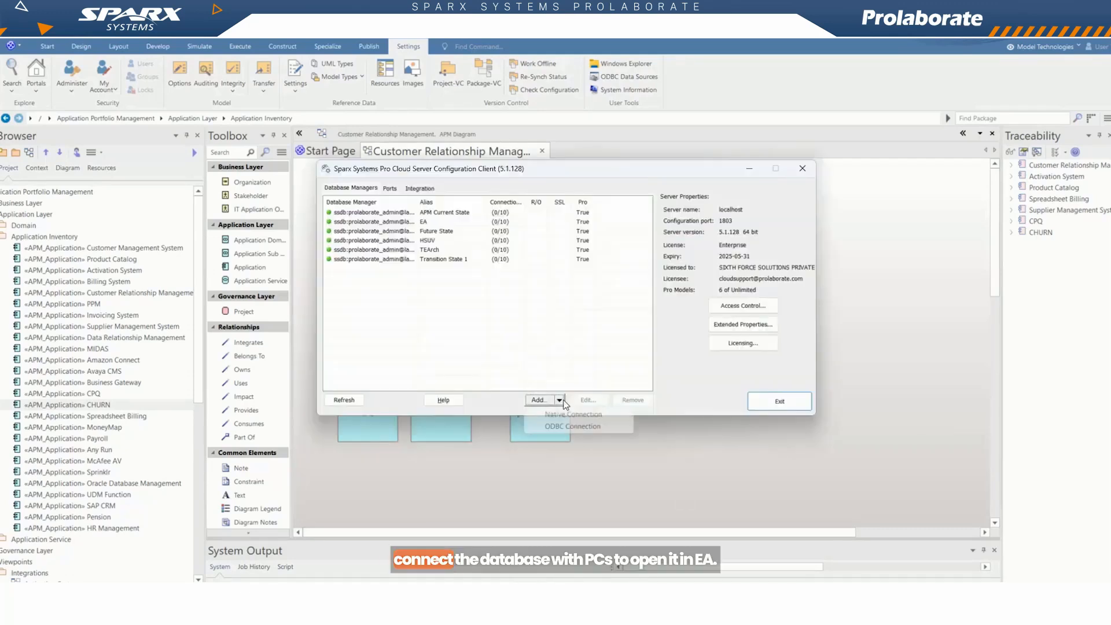
# Step: In the Pro Cloud Server Configuration Client, create a native Microsoft SQL Server connection with alias Transition State 2 and fill in the server name
pyautogui.click(566, 405)
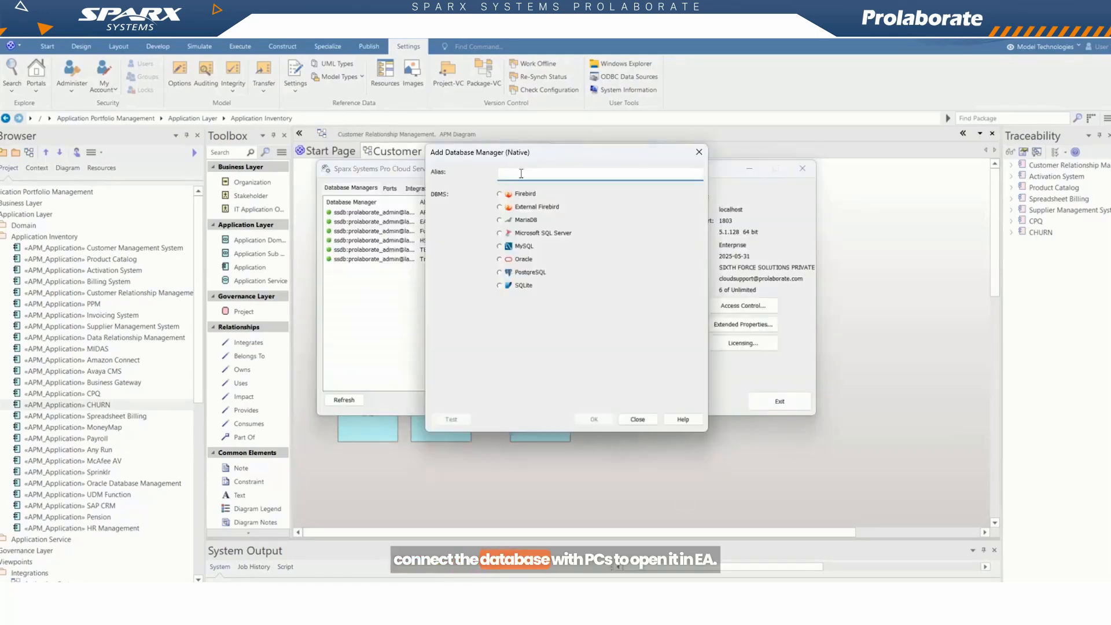
pyautogui.write('Transition State 2')
pyautogui.click(527, 233)
pyautogui.click(523, 328)
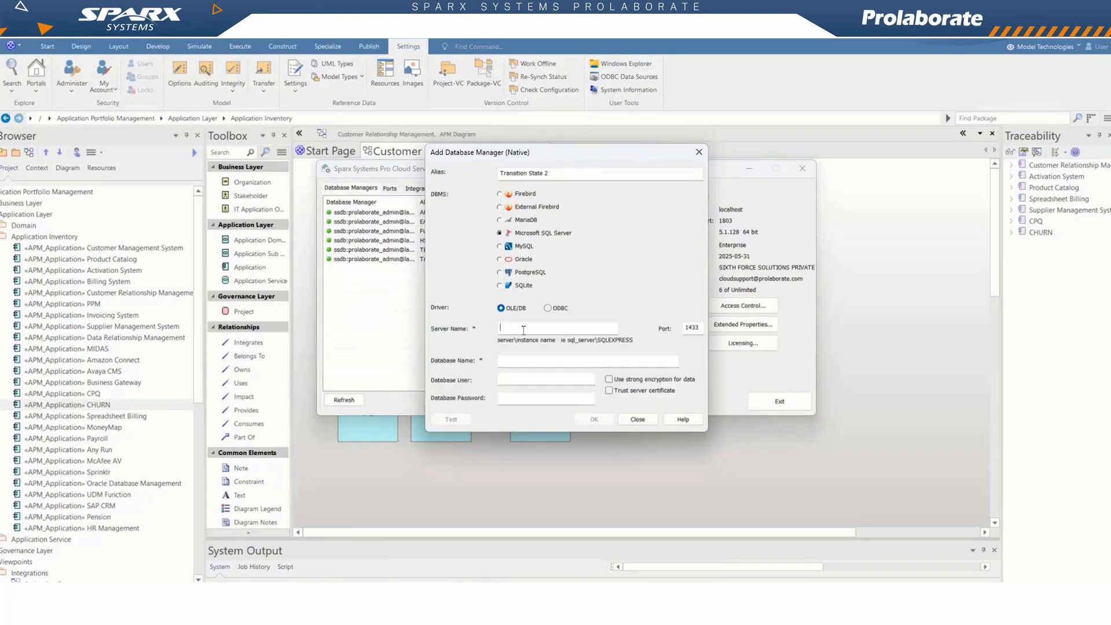
pyautogui.hotkey('alt', 'Tab')
pyautogui.hotkey('alt', 'Tab')
pyautogui.hotkey('ctrl', 'v')
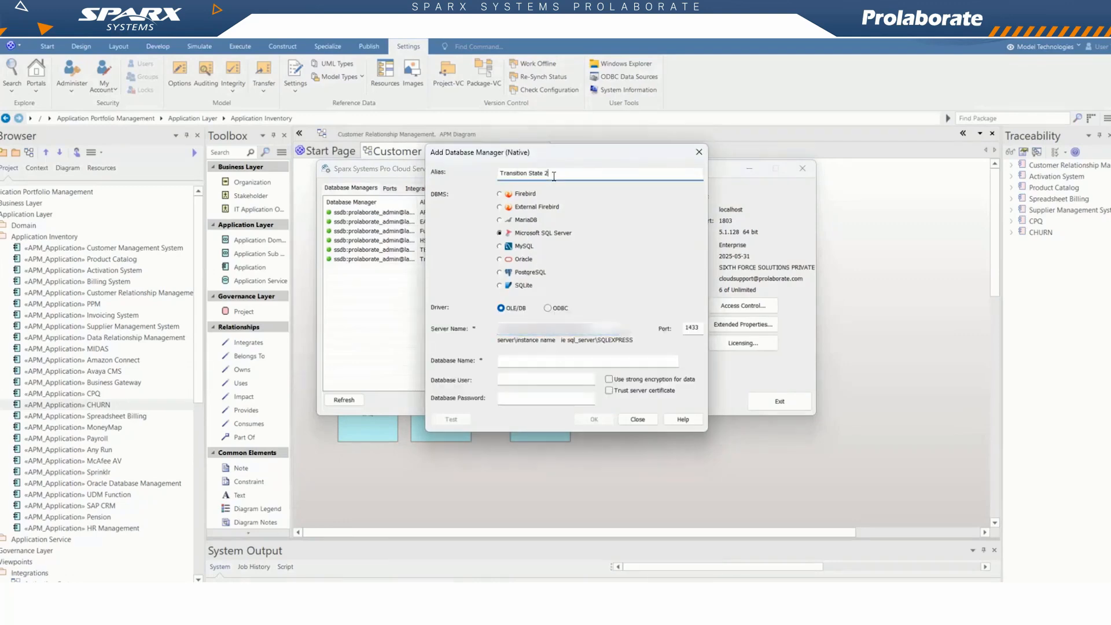
# Step: Set the database name to Transition State 2, enter the database user and password, test the connection and add it
pyautogui.moveTo(550, 173); pyautogui.dragTo(499, 173)
pyautogui.hotkey('ctrl', 'c')
pyautogui.click(532, 360)
pyautogui.hotkey('ctrl', 'v')
pyautogui.click(532, 376)
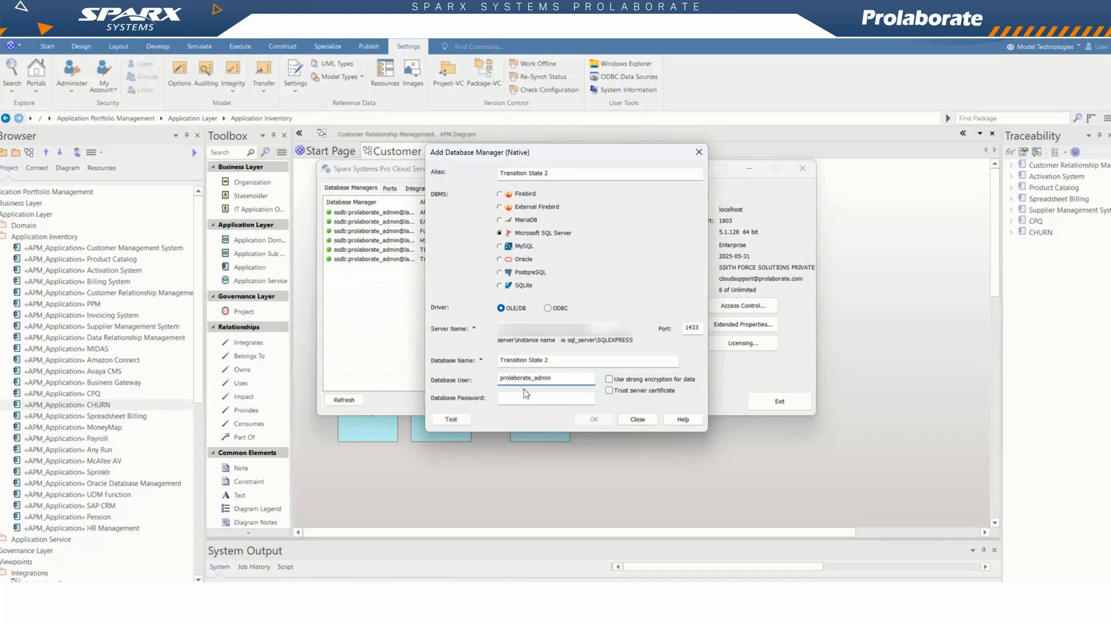
pyautogui.click(526, 396)
pyautogui.write('***')
pyautogui.click(446, 422)
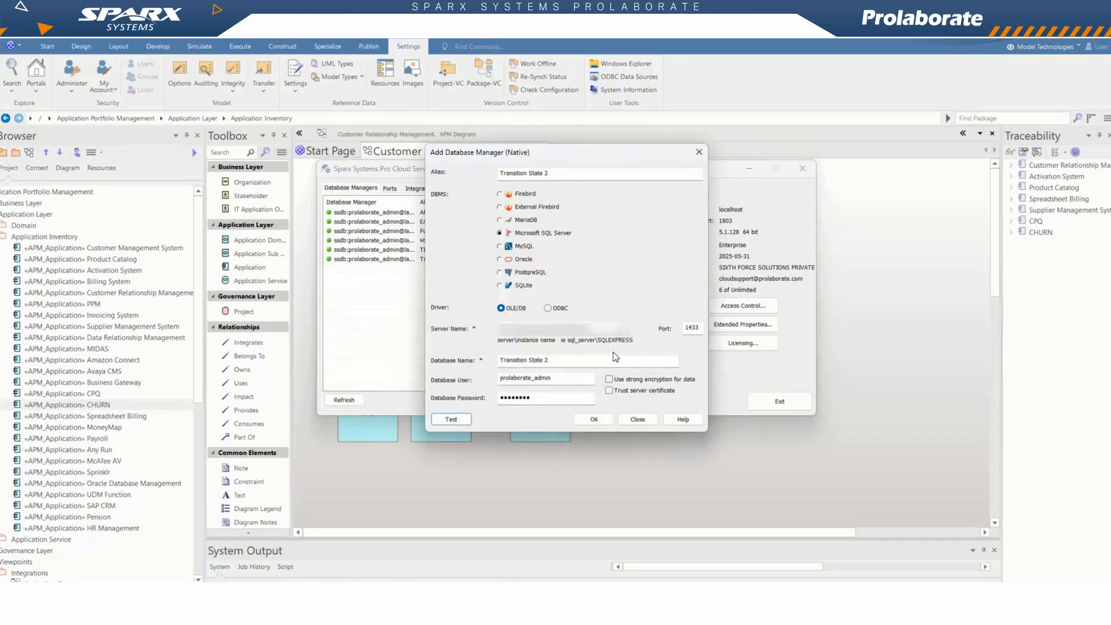
pyautogui.click(594, 420)
# Step: Enable the Transition State 2 database manager and its Pro Features, save the configuration and exit the configuration client
pyautogui.doubleClick(412, 271)
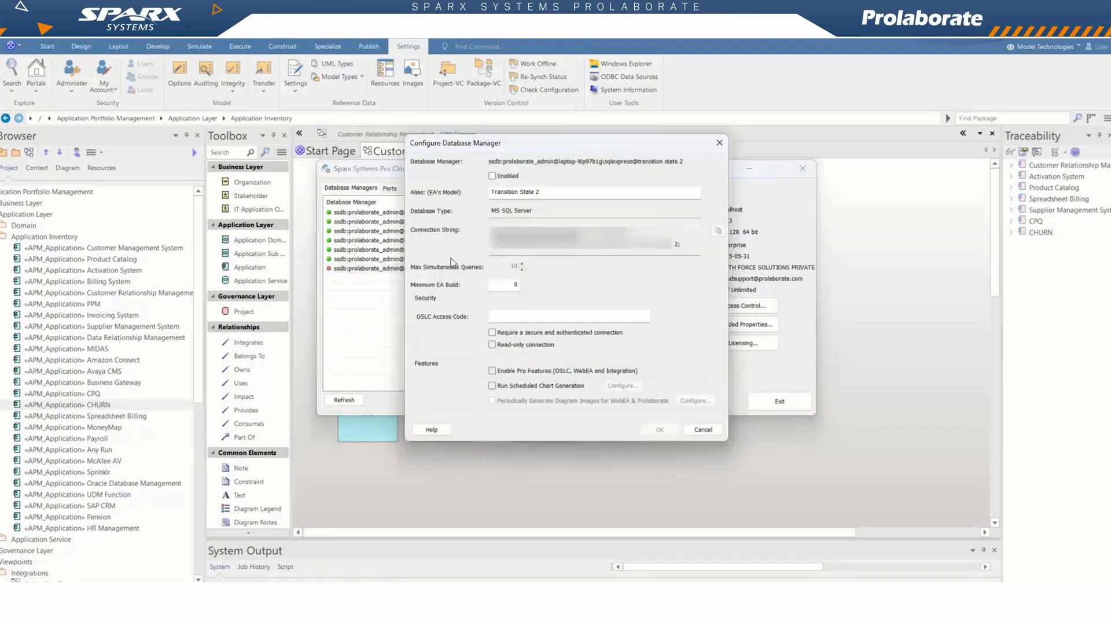
pyautogui.click(502, 176)
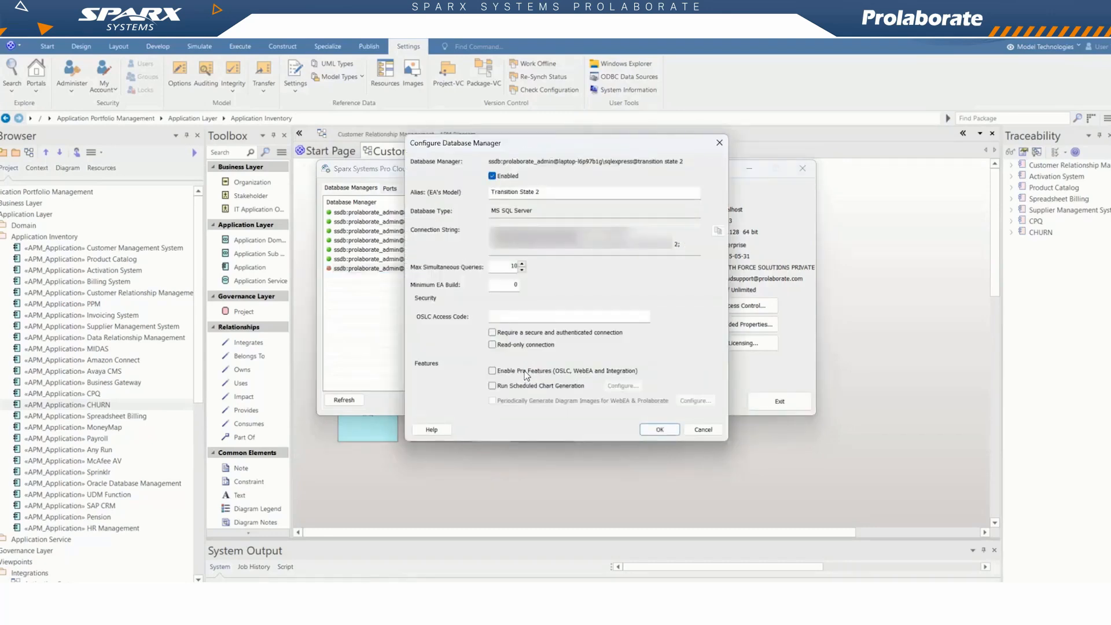
pyautogui.click(525, 371)
pyautogui.click(660, 430)
pyautogui.click(780, 402)
# Step: In Enterprise Architect, open a cloud connection named Transition State 2 with model name Transition State 2
pyautogui.click(329, 152)
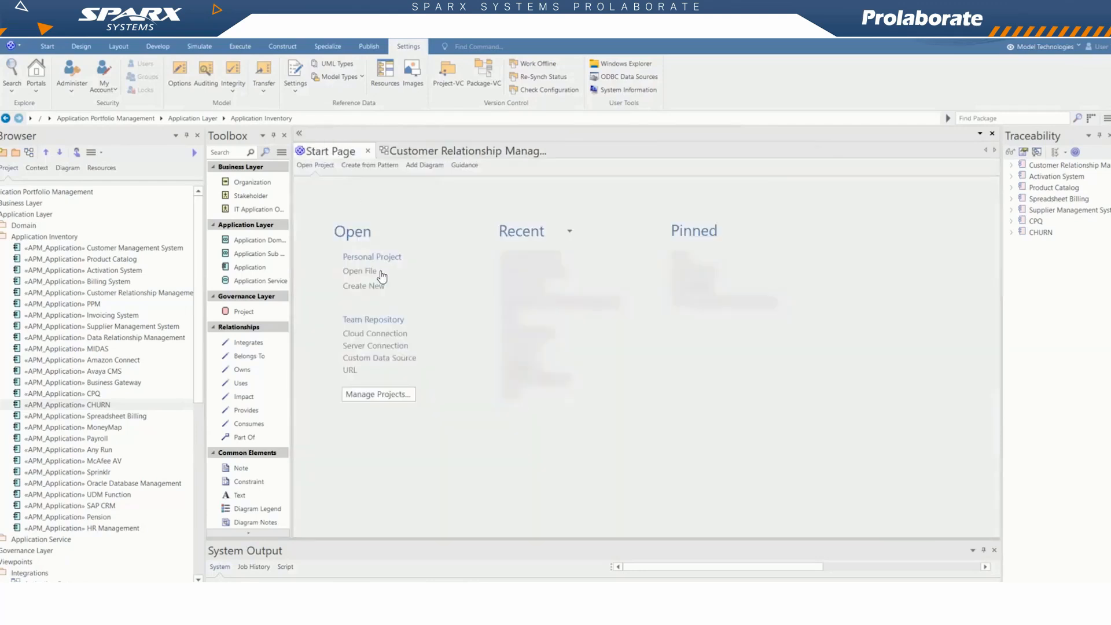
pyautogui.click(389, 335)
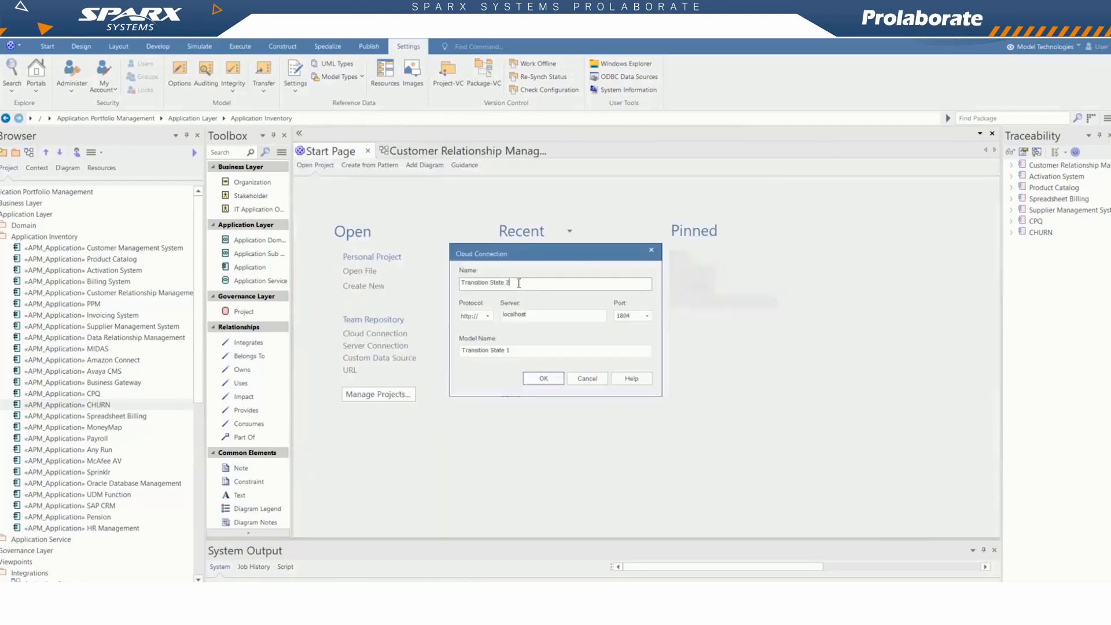
pyautogui.click(528, 355)
pyautogui.press('Return')
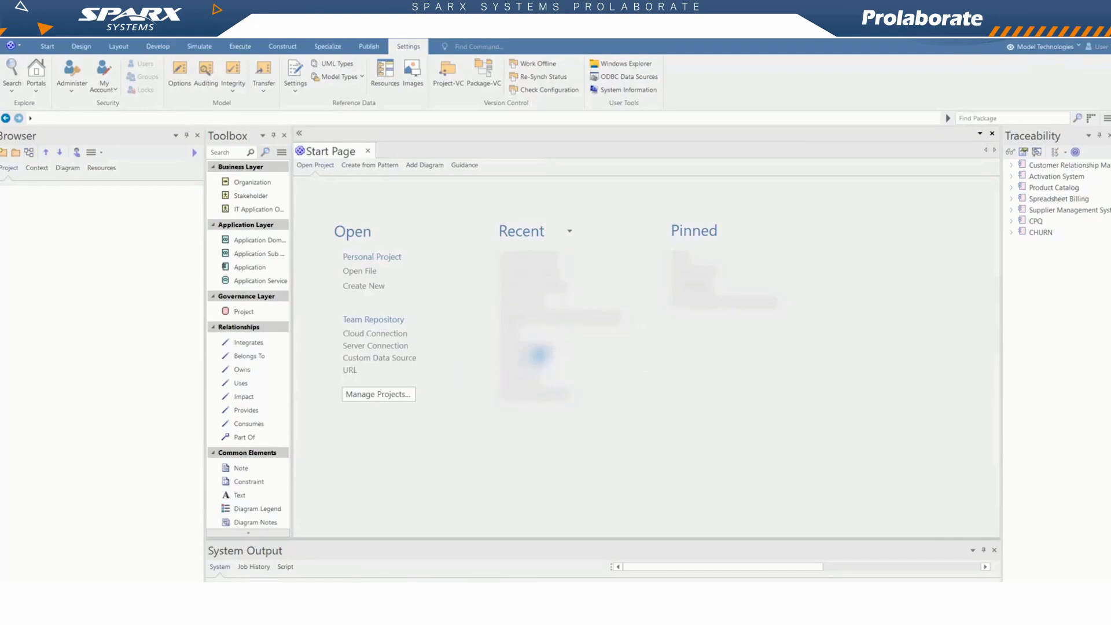
# Step: Expand the Application Inventory and open the Customer Relationship Management diagram under Viewpoints, Integrations
pyautogui.doubleClick(100, 193)
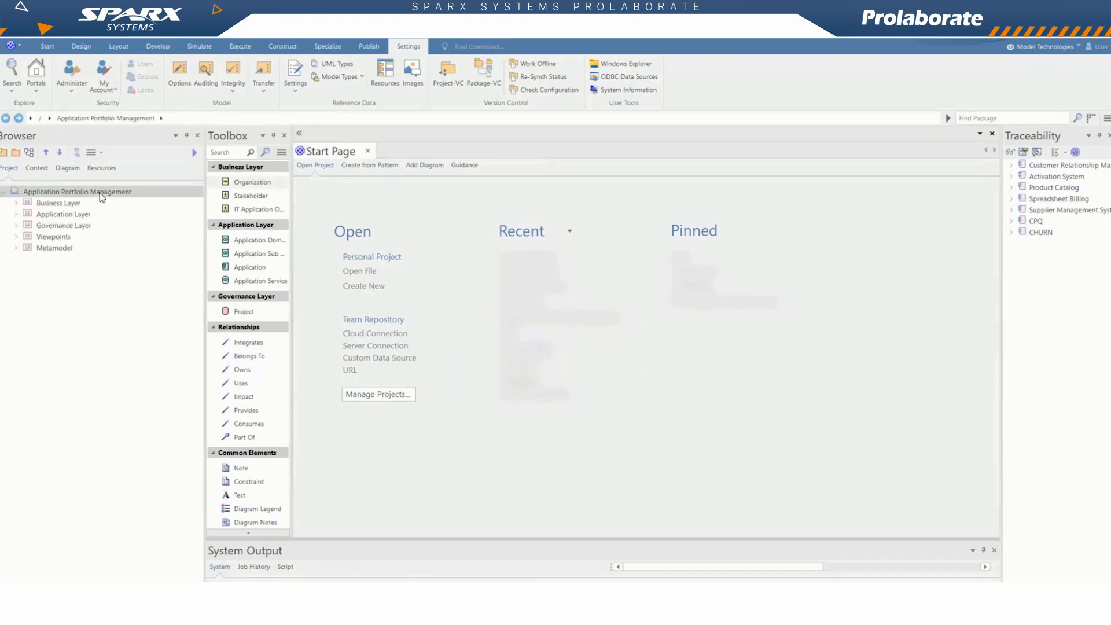
pyautogui.doubleClick(61, 237)
pyautogui.doubleClick(67, 215)
pyautogui.doubleClick(69, 239)
pyautogui.scroll(-1, 67, 521)
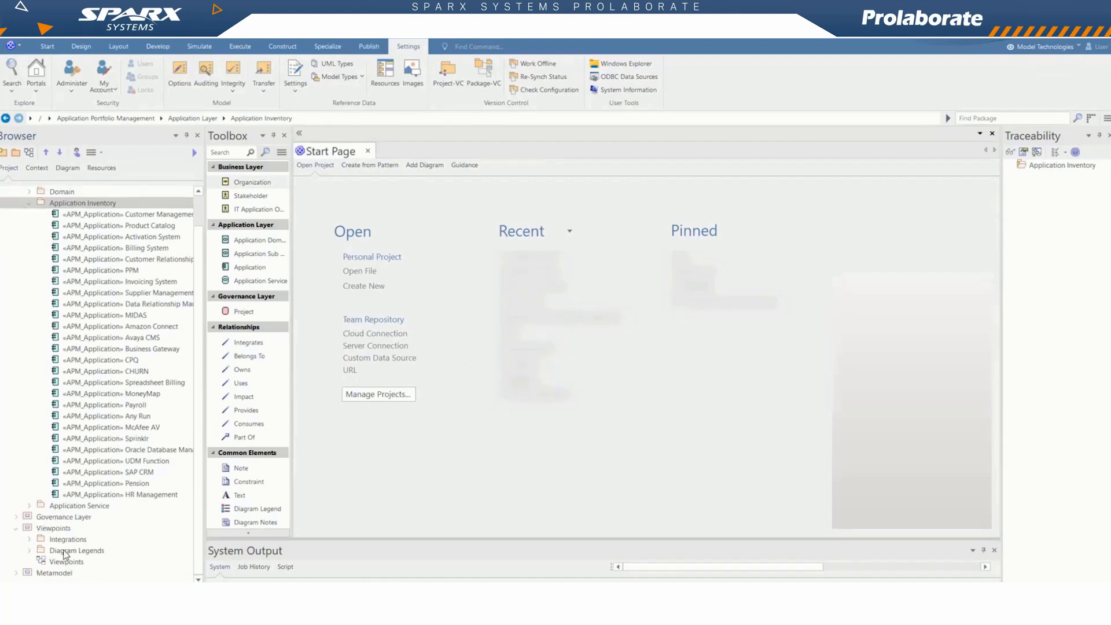
pyautogui.doubleClick(68, 540)
pyautogui.doubleClick(117, 394)
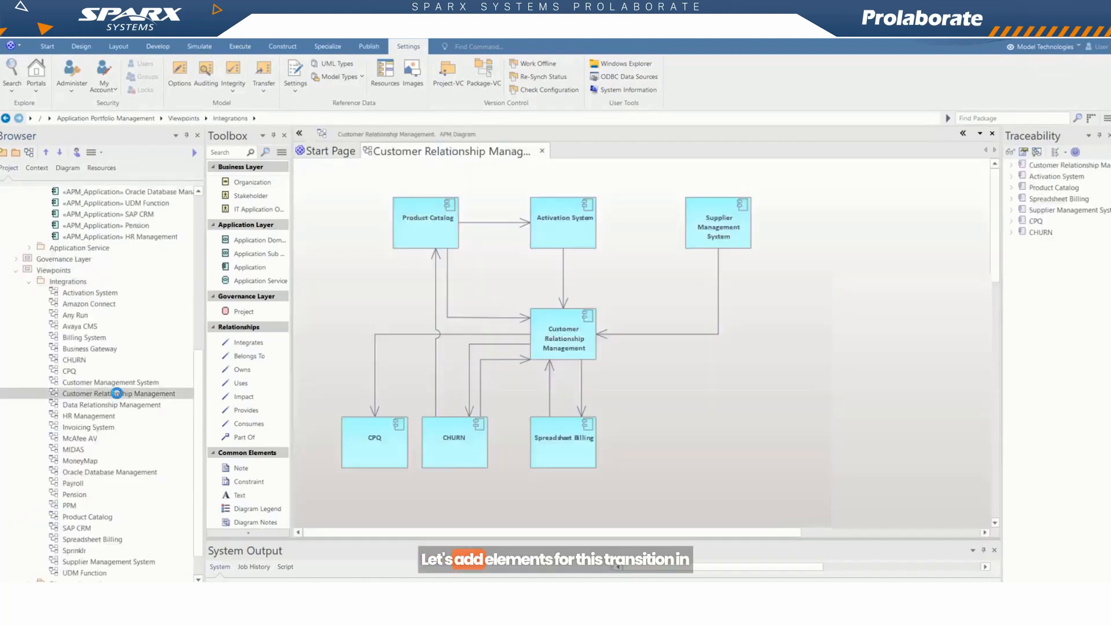
# Step: Add the MoneyMap application to the diagram as a link and align it beside Spreadsheet Billing
pyautogui.scroll(8, 139, 364)
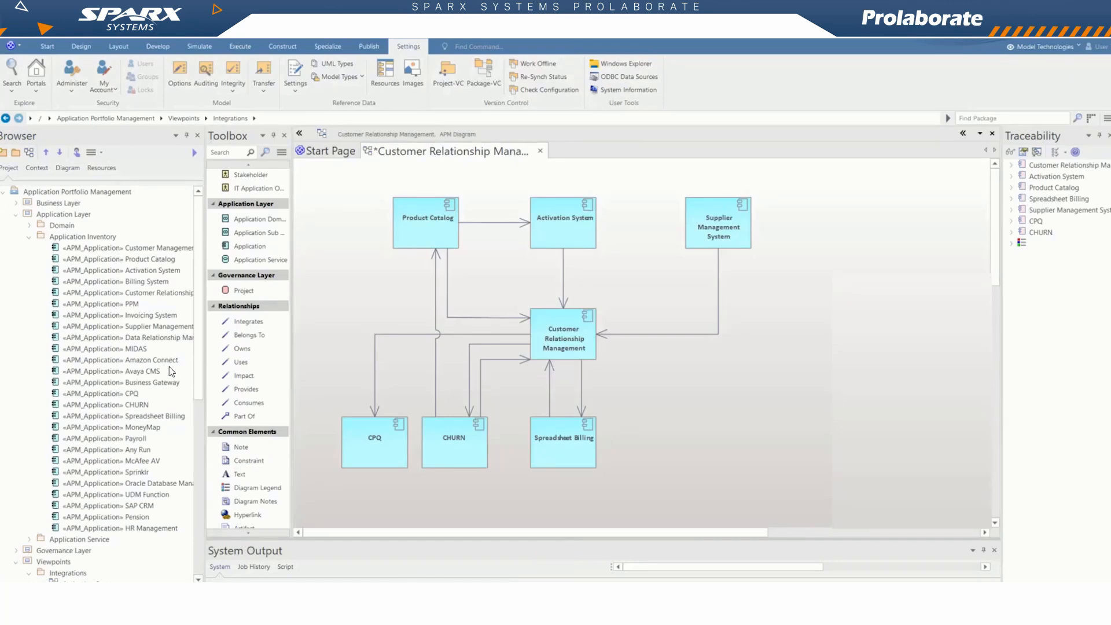
pyautogui.click(145, 432)
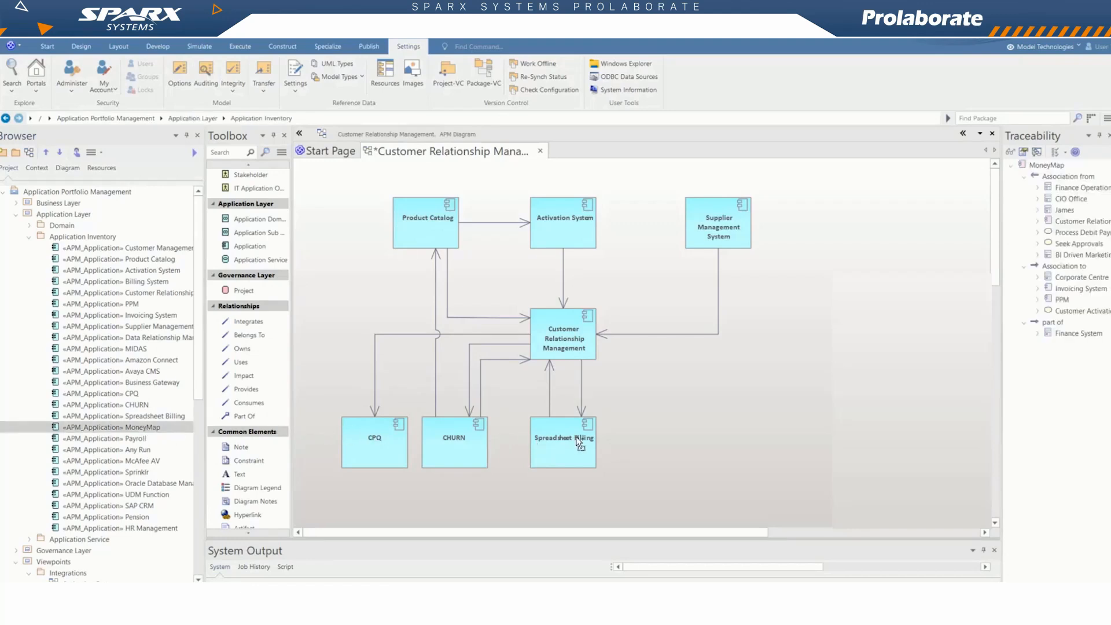
pyautogui.moveTo(618, 440); pyautogui.dragTo(654, 444)
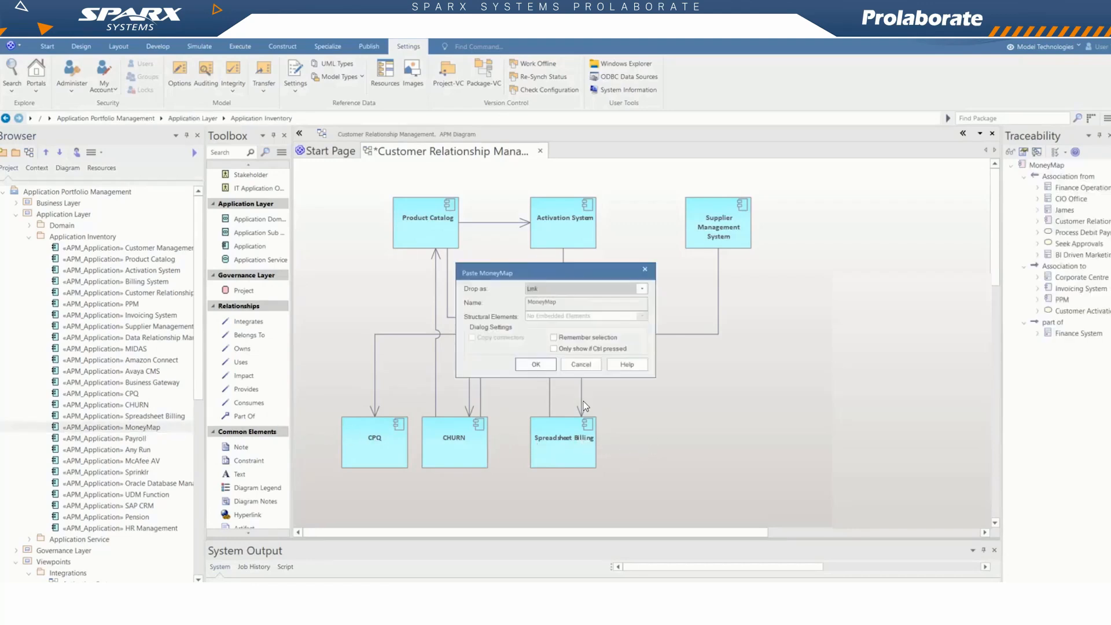
pyautogui.click(543, 369)
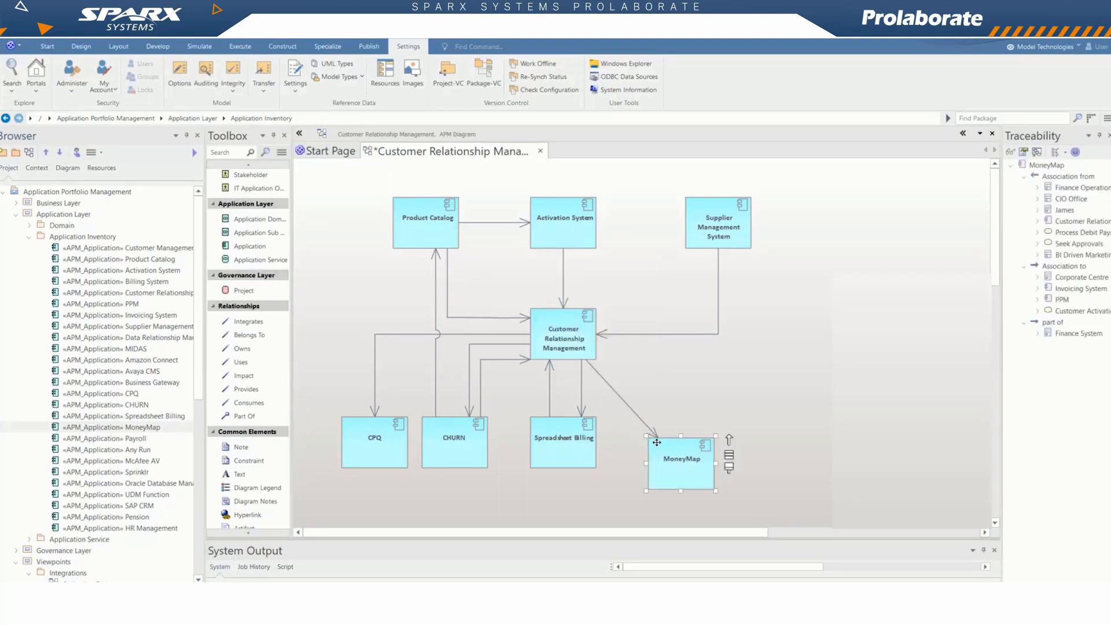
pyautogui.moveTo(675, 467); pyautogui.dragTo(639, 444)
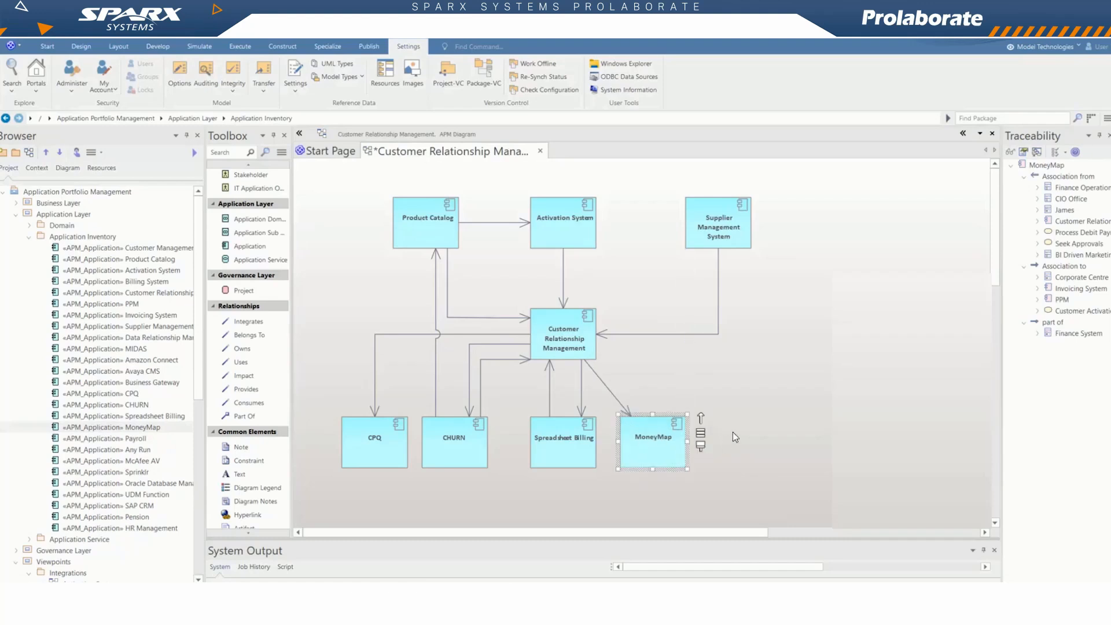
pyautogui.click(732, 432)
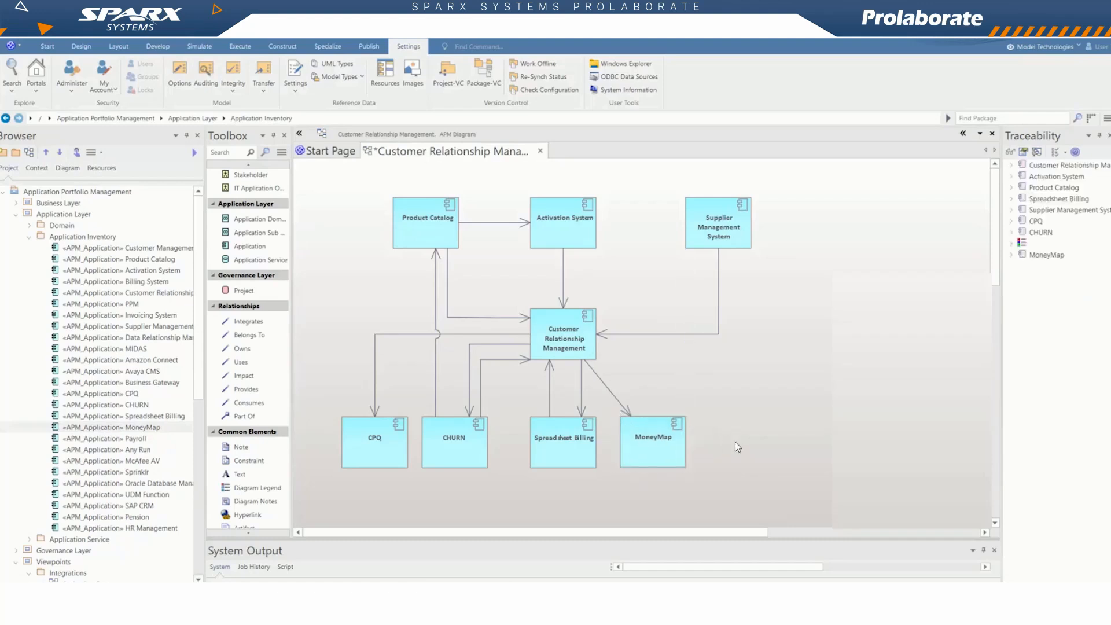
# Step: Add the Payroll application to the diagram as a link and place it beside MoneyMap
pyautogui.click(144, 438)
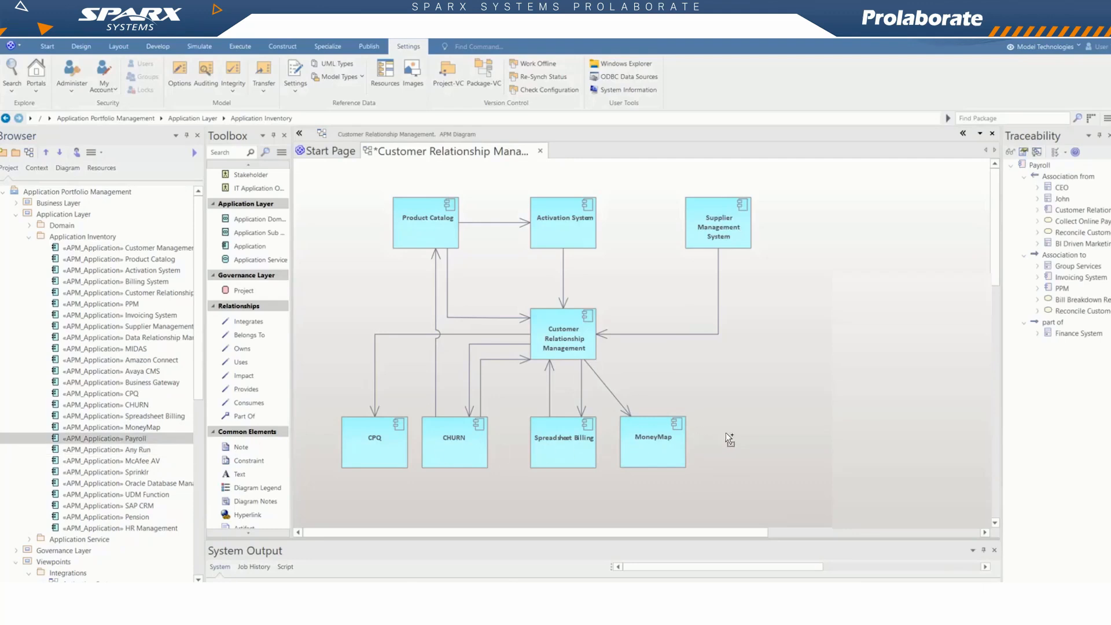
pyautogui.moveTo(726, 432); pyautogui.dragTo(726, 432)
pyautogui.press('Return')
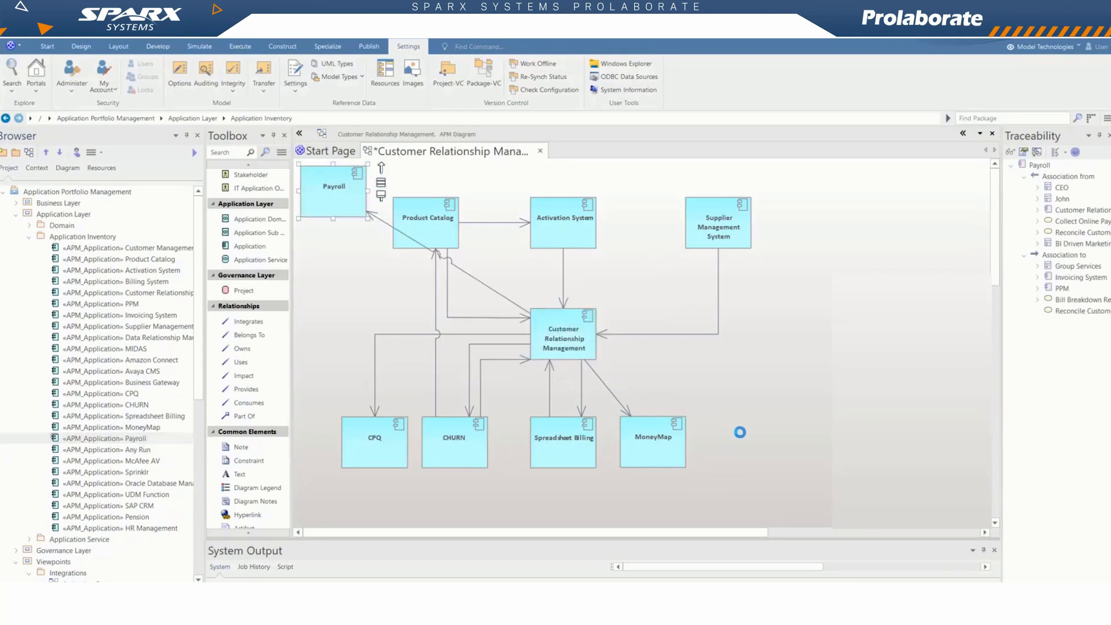
pyautogui.moveTo(730, 444); pyautogui.dragTo(718, 442)
pyautogui.click(729, 393)
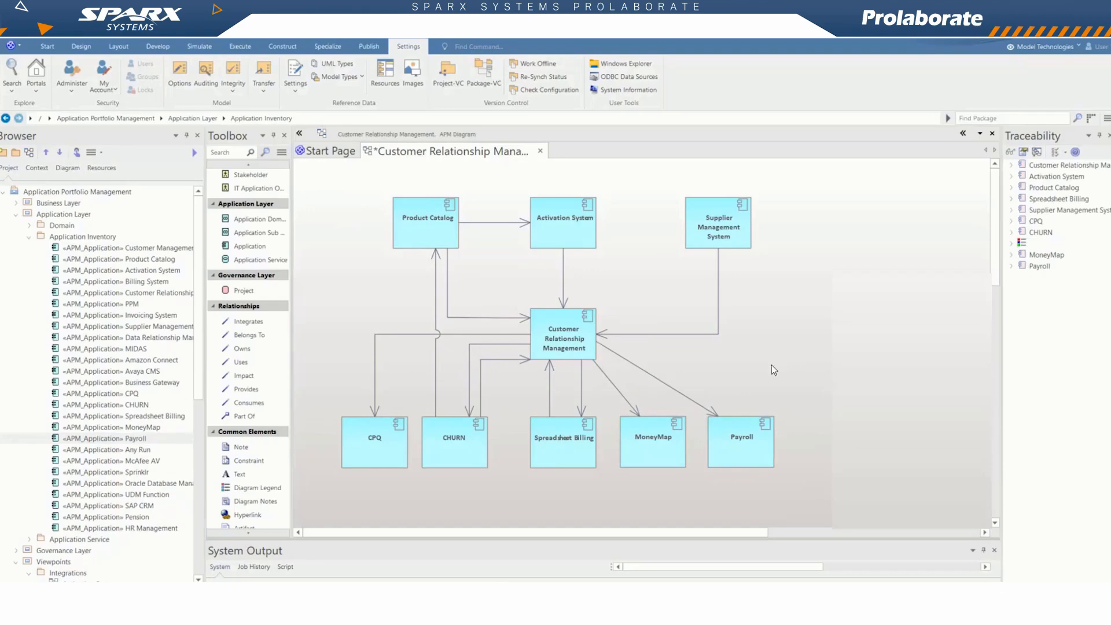
# Step: Change the line style of the connector from Customer Relationship Management to Payroll to a right-angled route
pyautogui.rightClick(664, 387)
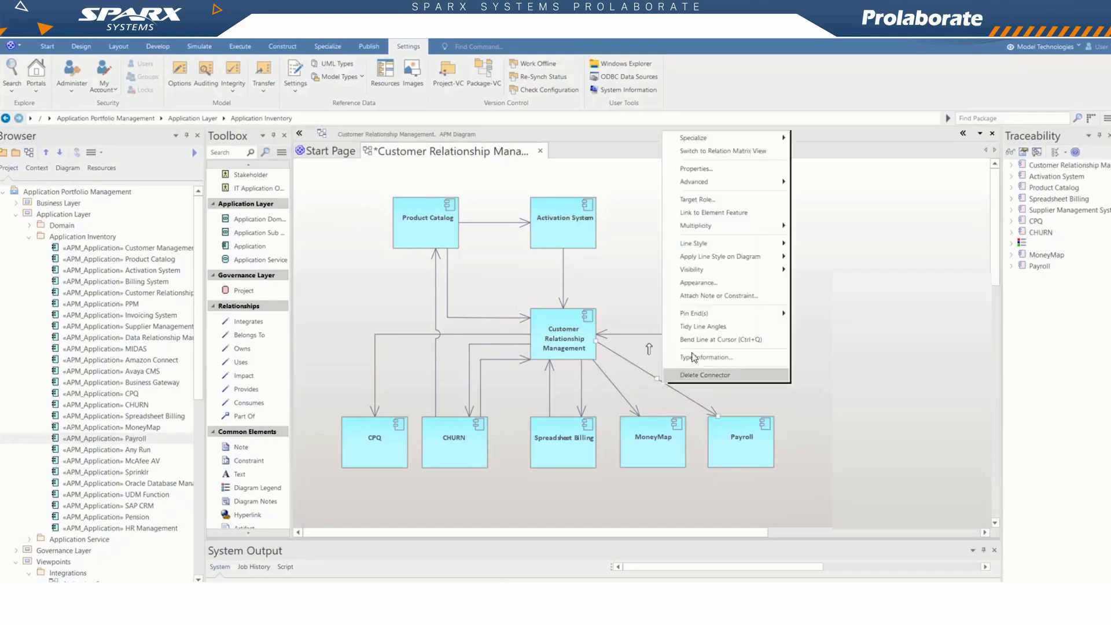
pyautogui.moveTo(774, 246)
pyautogui.click(827, 256)
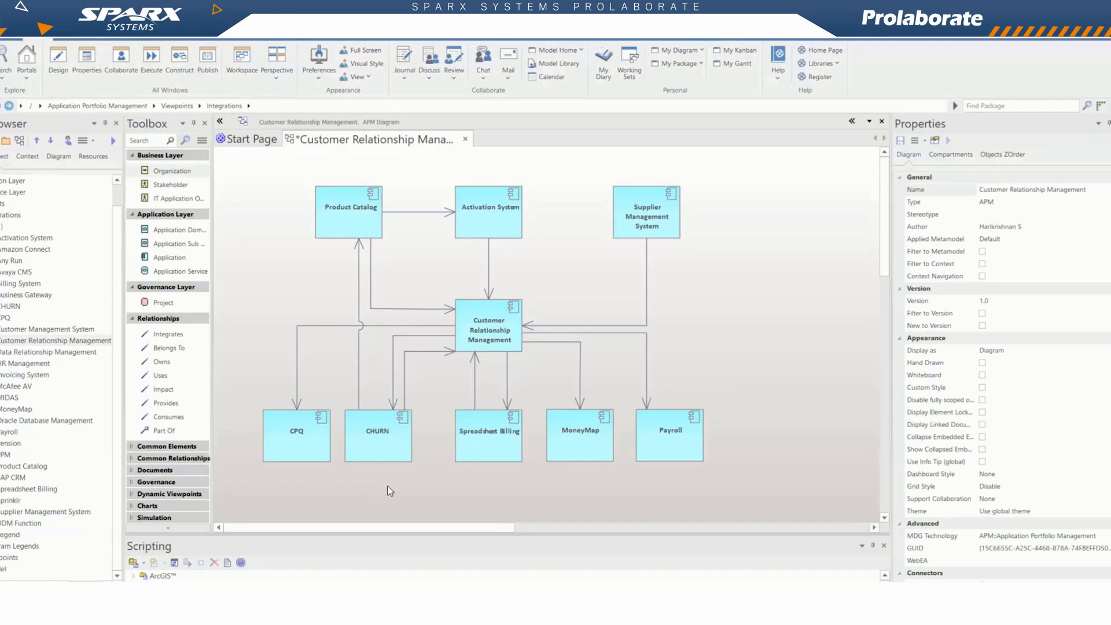
# Step: Examine the integration type, interface mode and status of the Customer Relationship Management connectors with Product Catalog, Supplier Management System and Spreadsheet Billing
pyautogui.click(413, 308)
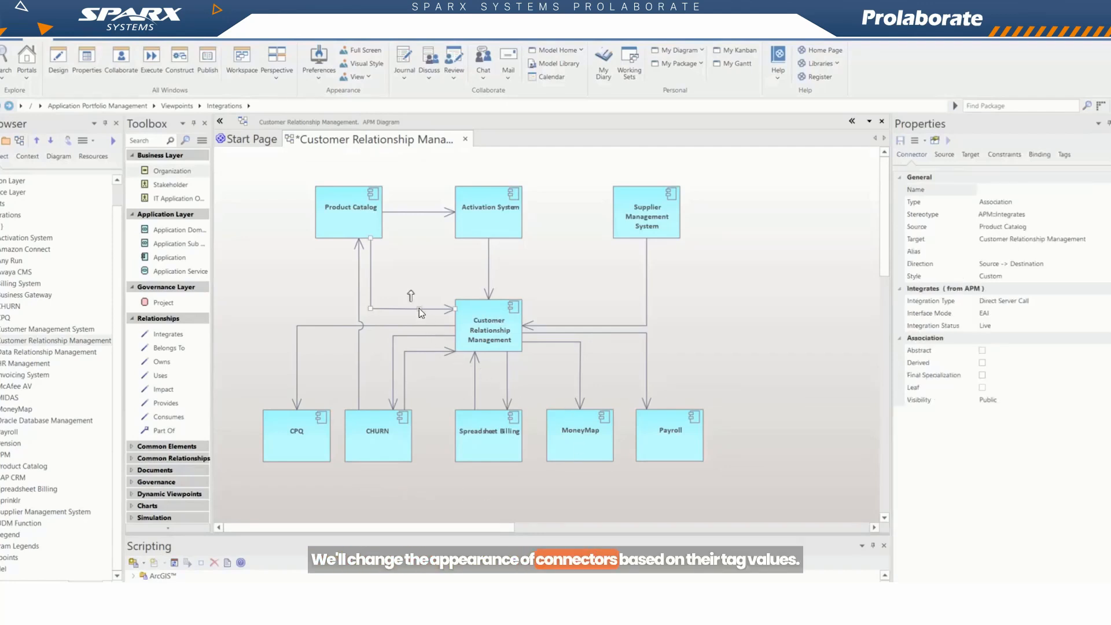
pyautogui.click(1054, 304)
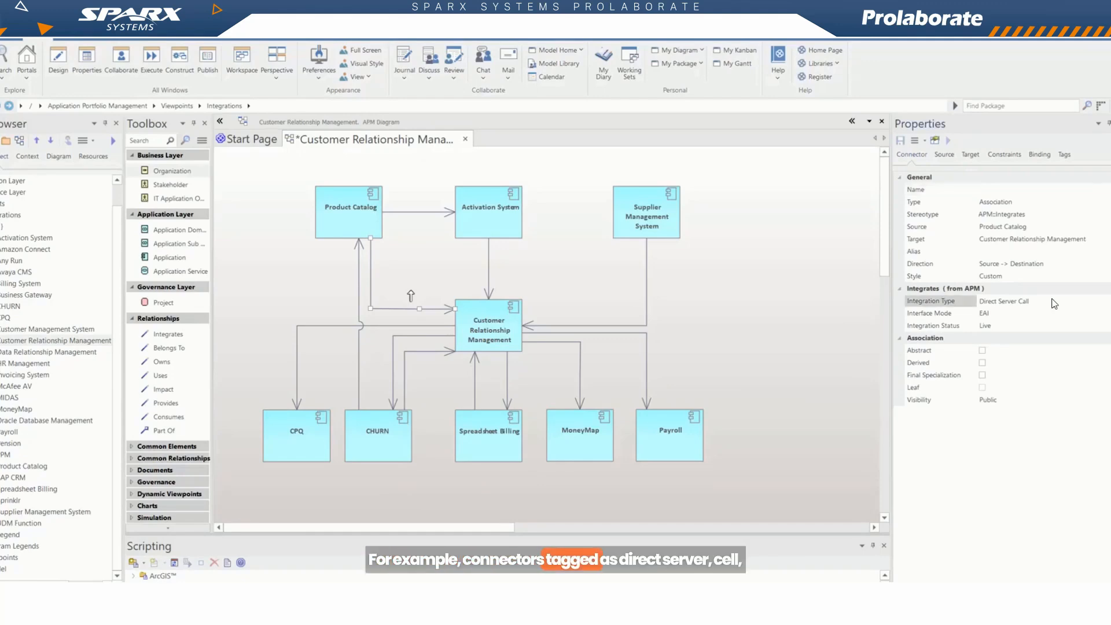
pyautogui.click(539, 325)
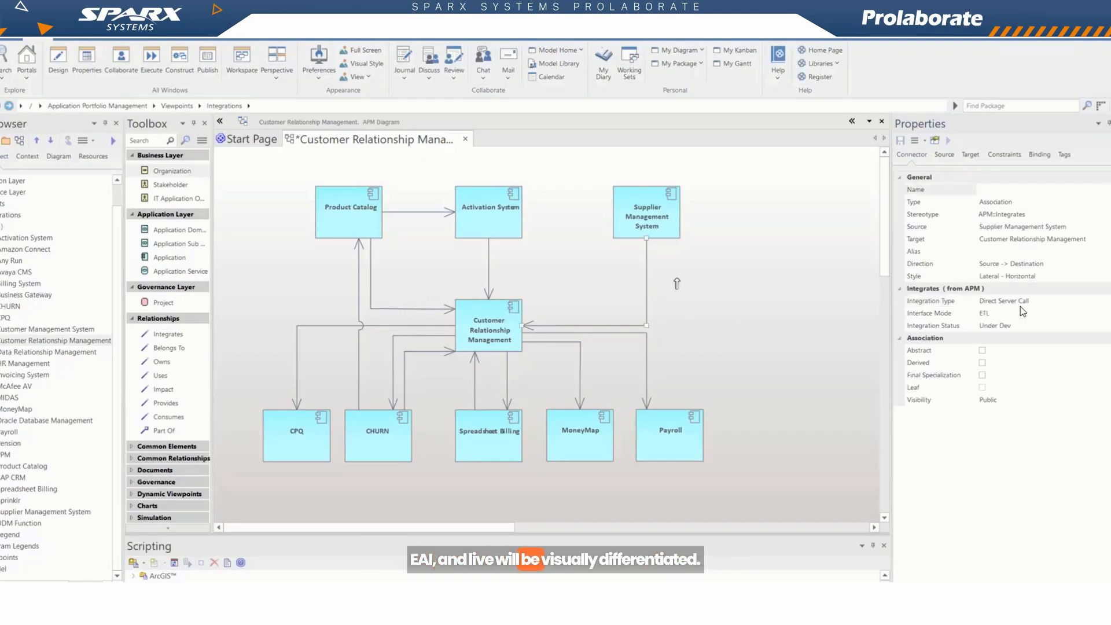
pyautogui.click(508, 400)
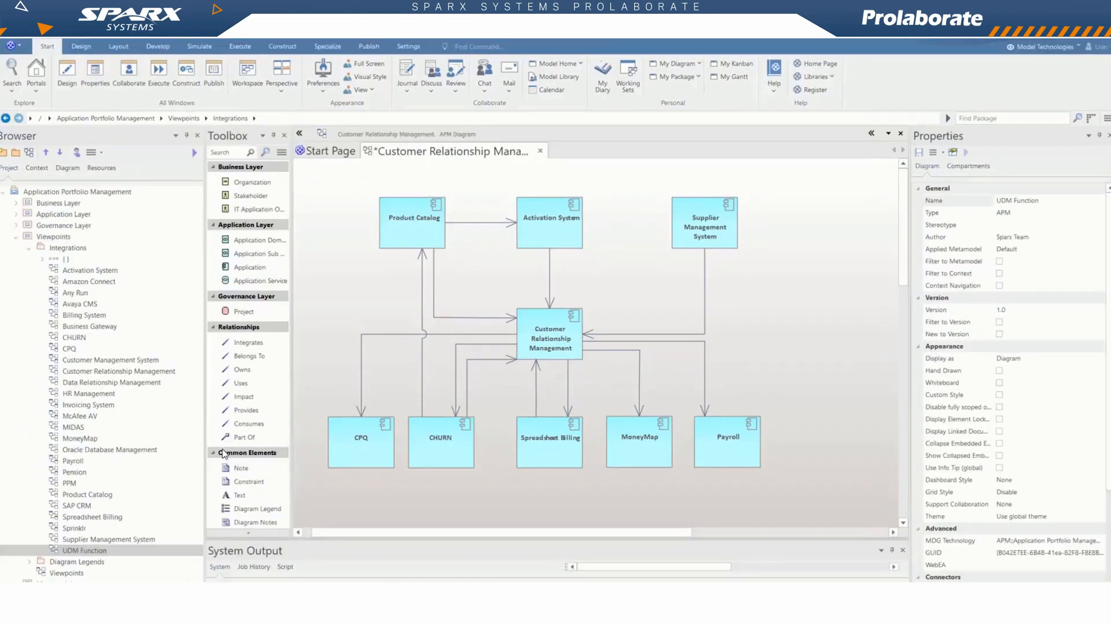
# Step: Add a diagram legend in the empty area beyond Payroll and name it Integration Type
pyautogui.moveTo(230, 510); pyautogui.dragTo(877, 364)
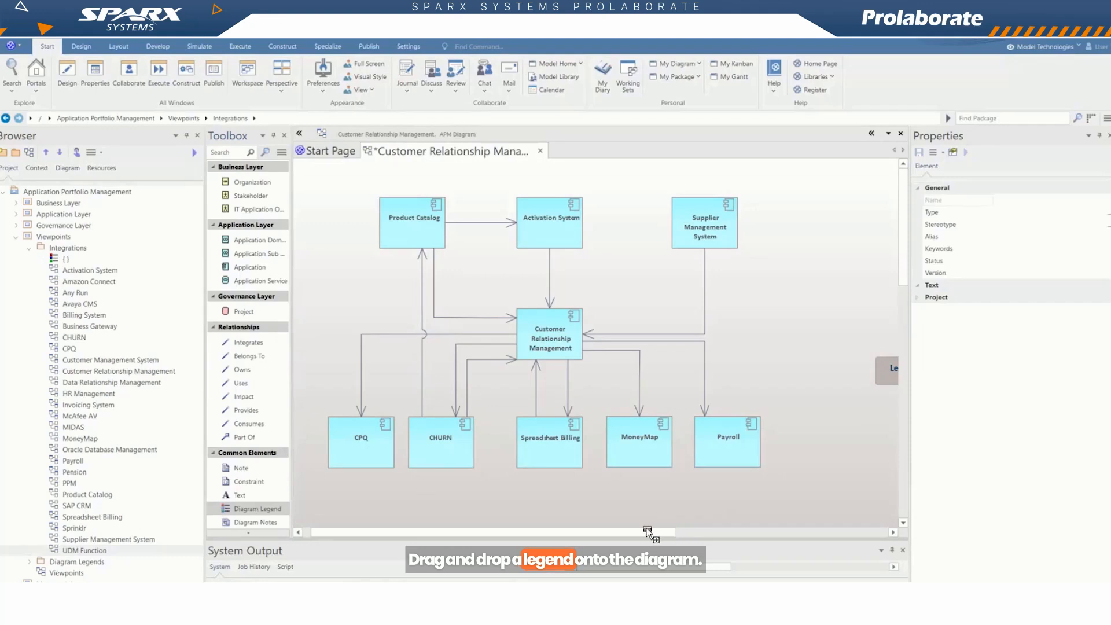
pyautogui.moveTo(647, 531); pyautogui.dragTo(741, 530)
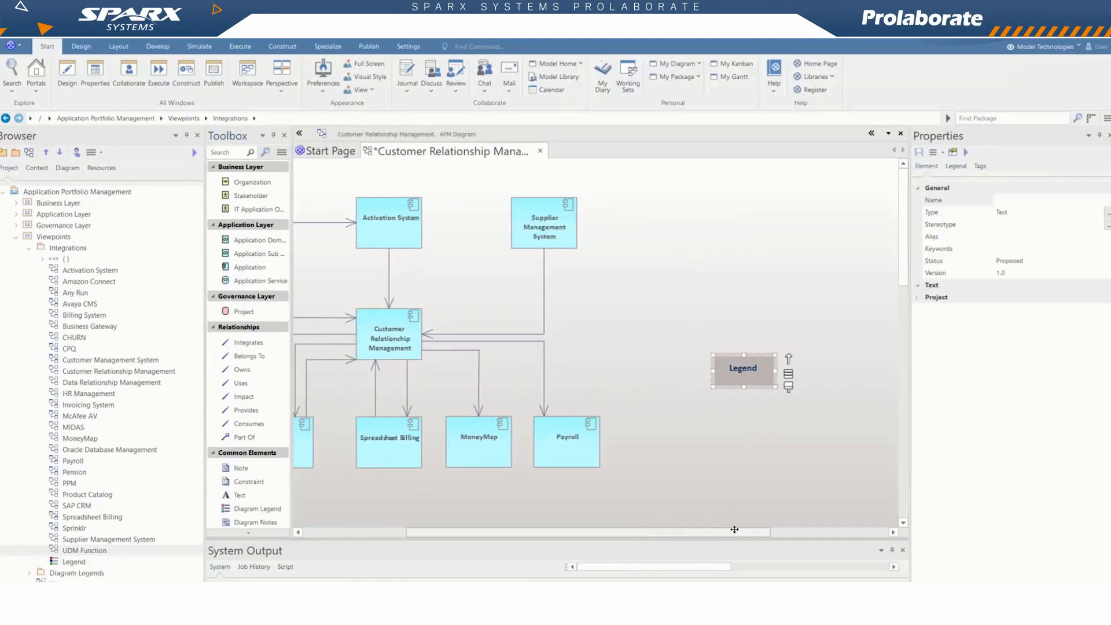
pyautogui.doubleClick(748, 366)
pyautogui.click(525, 174)
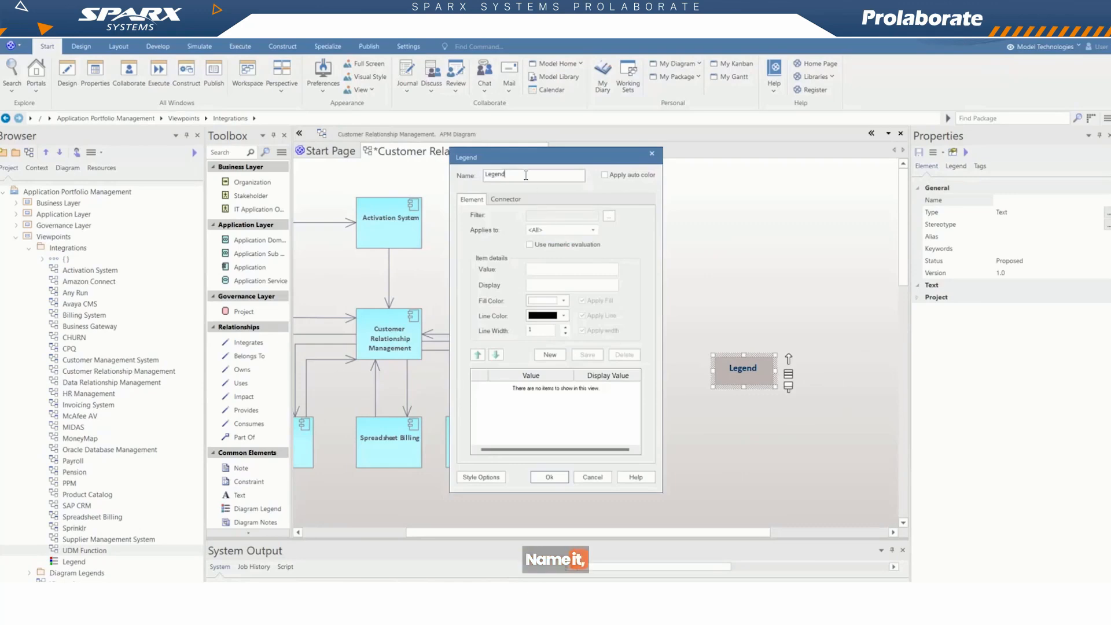
pyautogui.hotkey('ctrl', 'a')
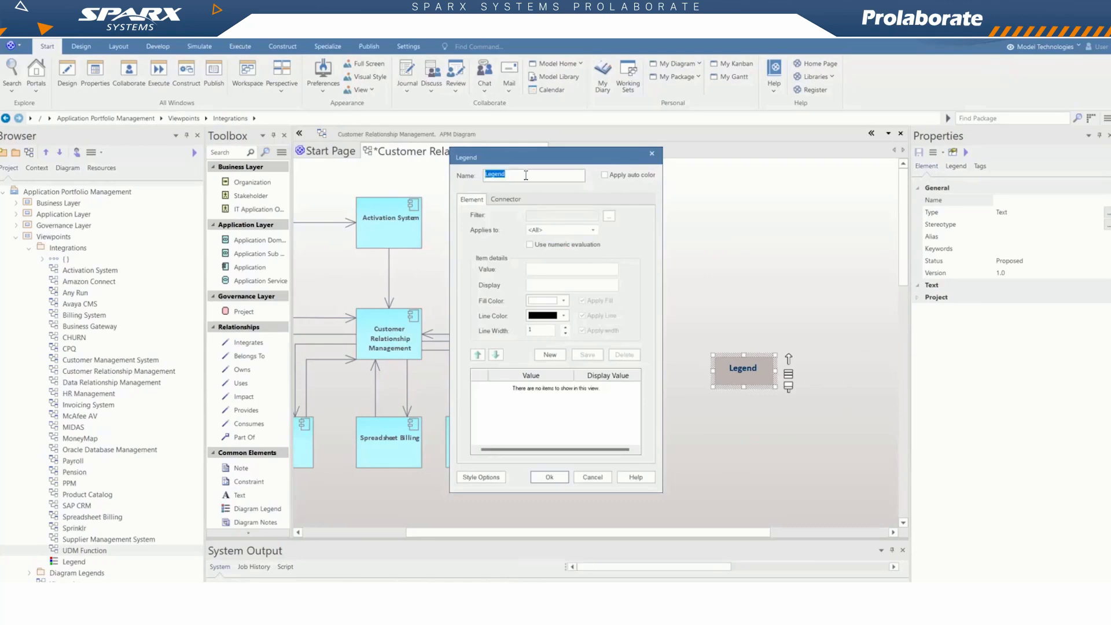
pyautogui.write('Integration Typ')
# Step: Enable auto color for the Integration Type legend and toggle its fill, line and width application options for elements
pyautogui.click(604, 175)
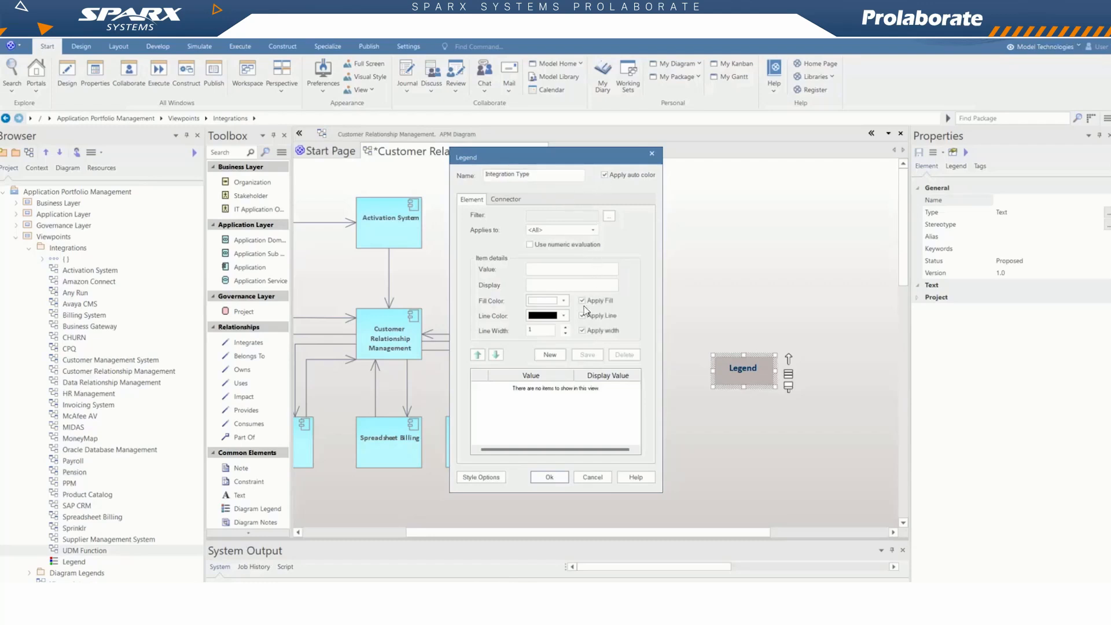
pyautogui.click(583, 300)
pyautogui.click(582, 315)
pyautogui.click(582, 331)
# Step: Filter the legend's connectors by the custom global tagged value Integration Type
pyautogui.click(504, 200)
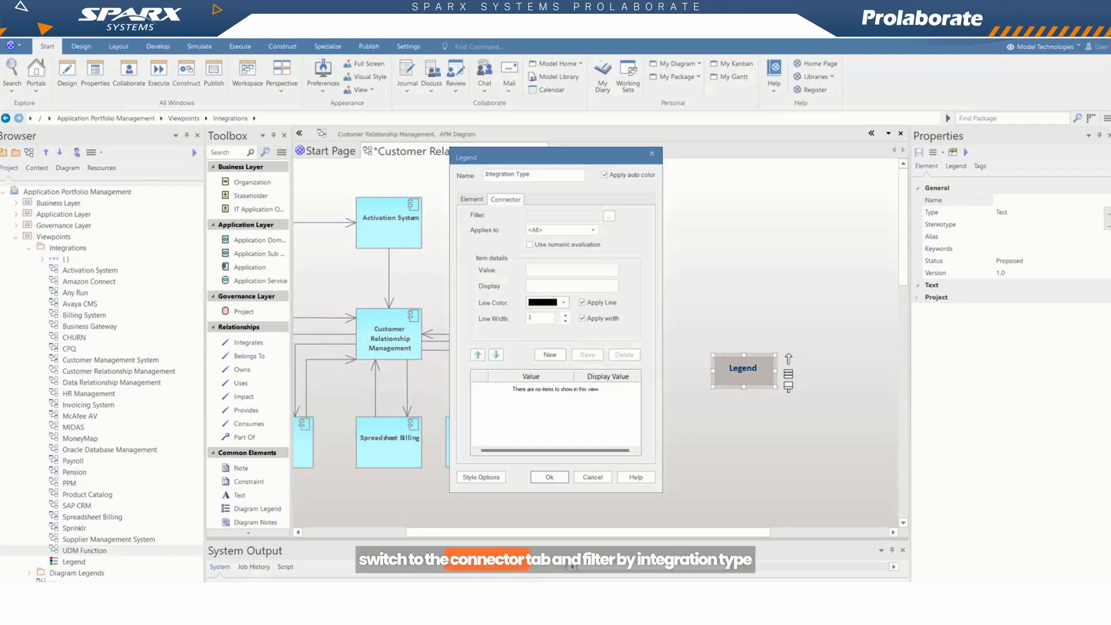
pyautogui.click(607, 218)
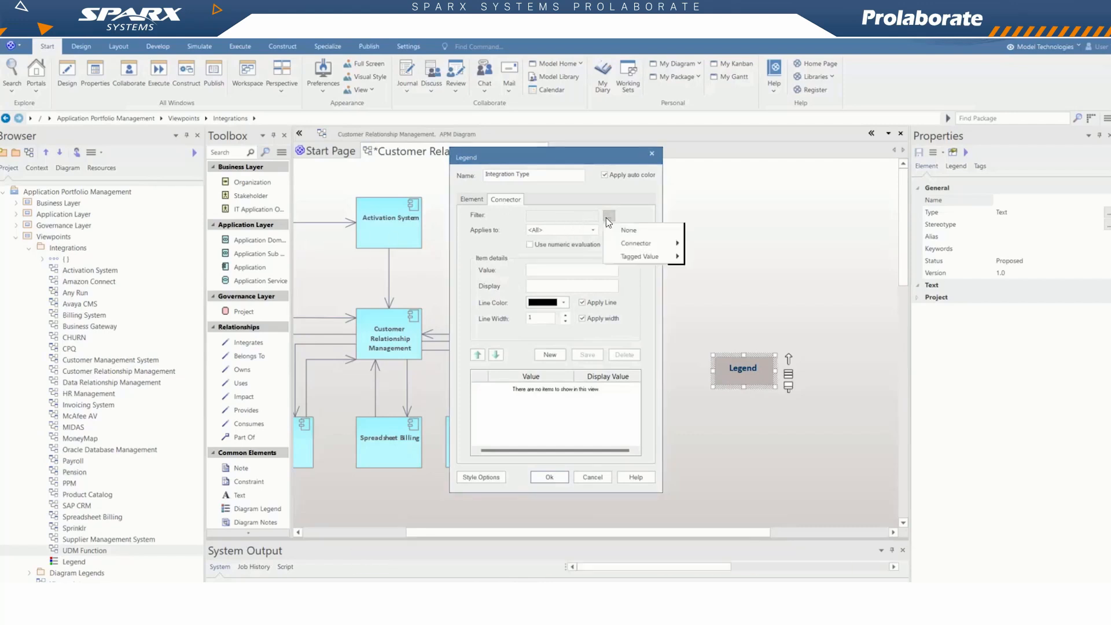
pyautogui.moveTo(637, 255)
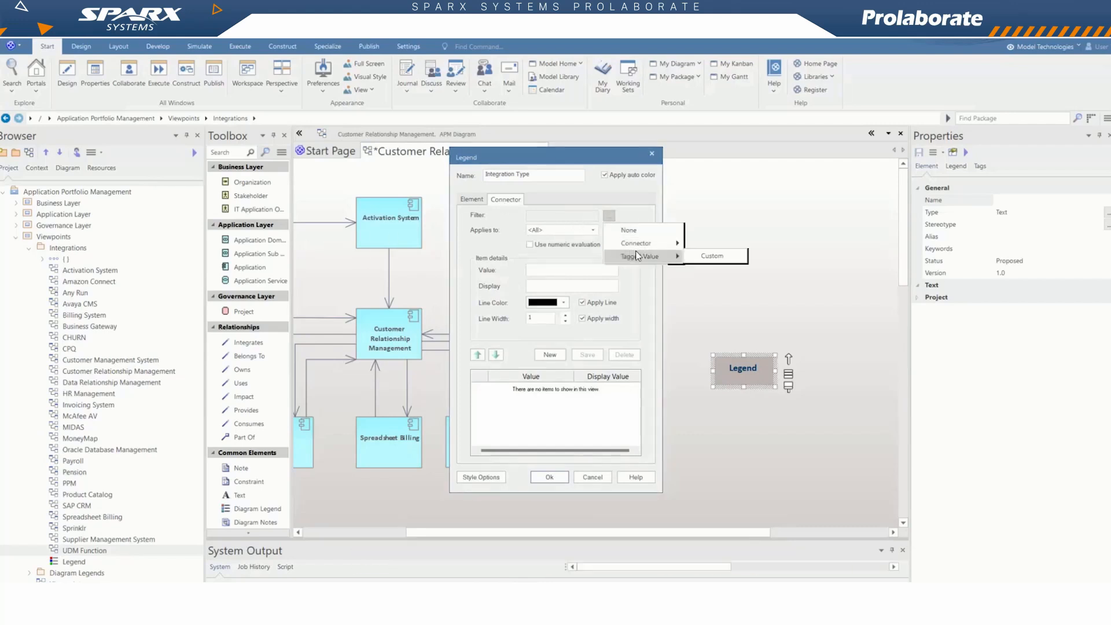
pyautogui.click(711, 255)
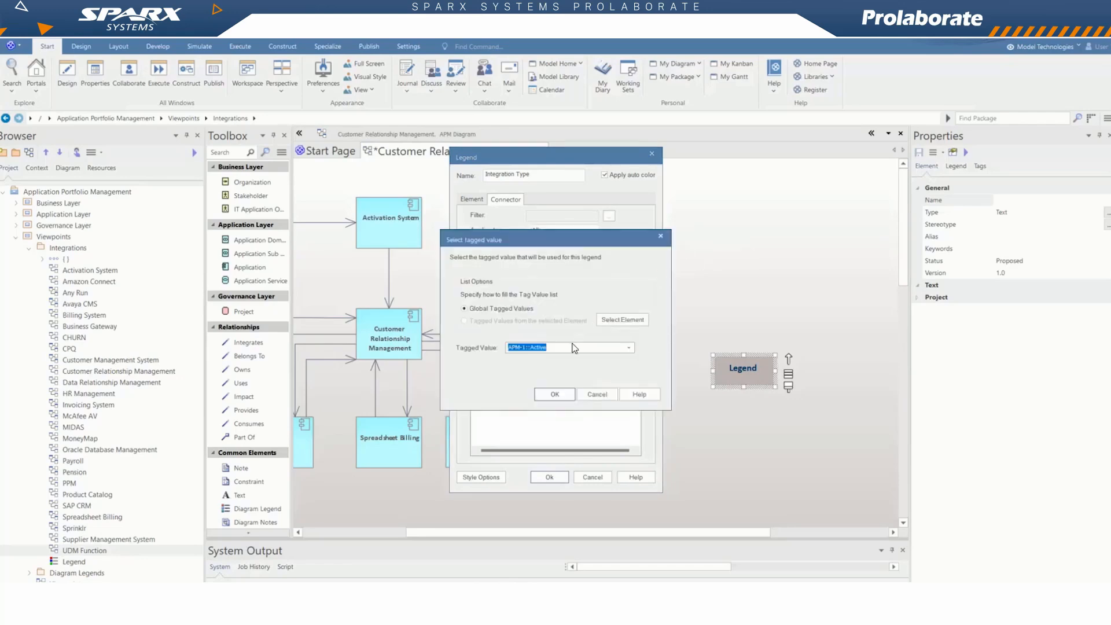
pyautogui.write('Integration Type')
pyautogui.click(556, 396)
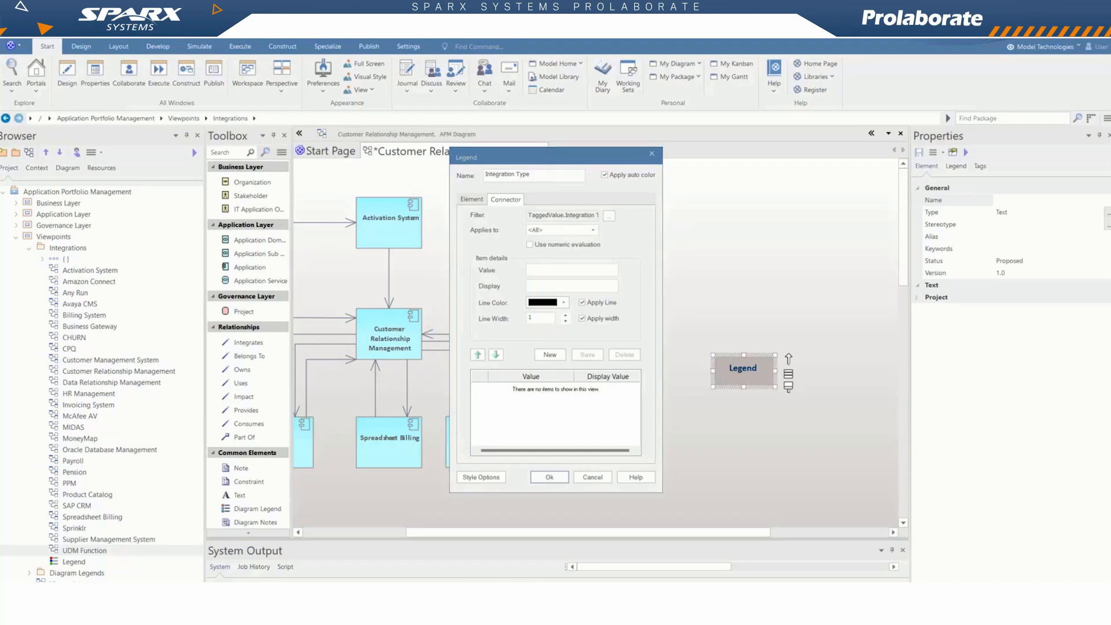
# Step: Add a connector legend item for the value ETL Job with a light blue line of width 2
pyautogui.click(545, 274)
pyautogui.write('ETL Job')
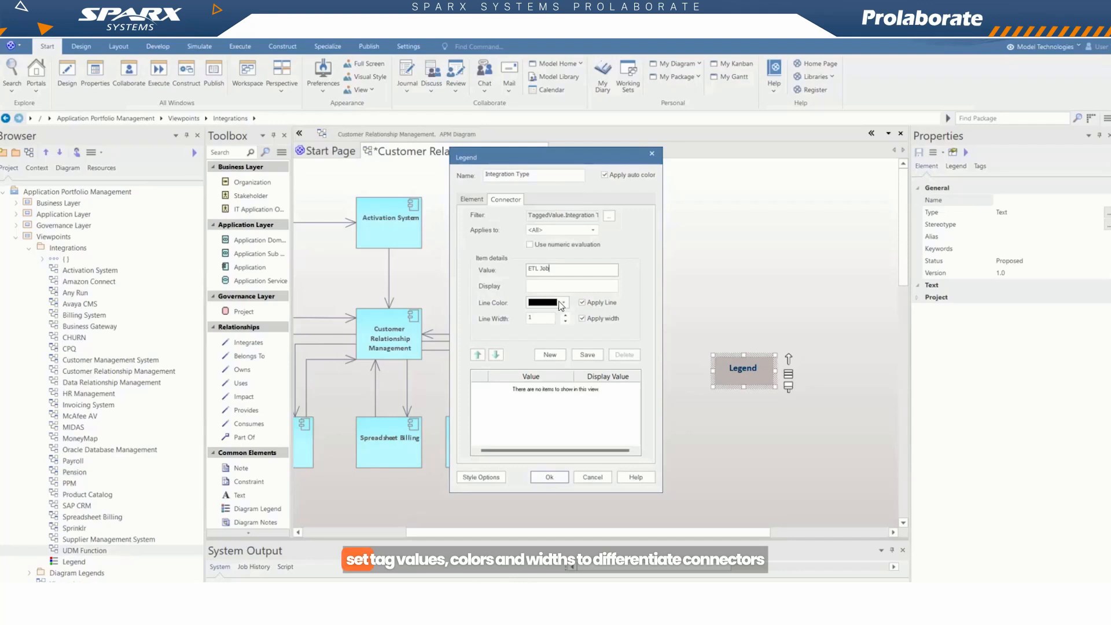
pyautogui.click(555, 302)
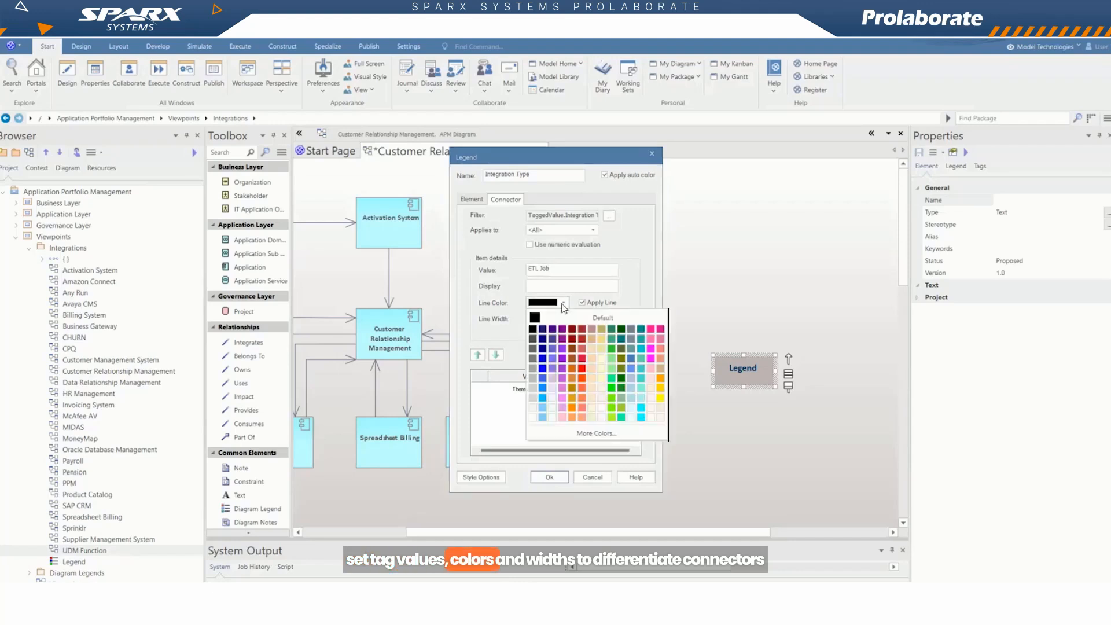
pyautogui.click(543, 407)
pyautogui.click(541, 319)
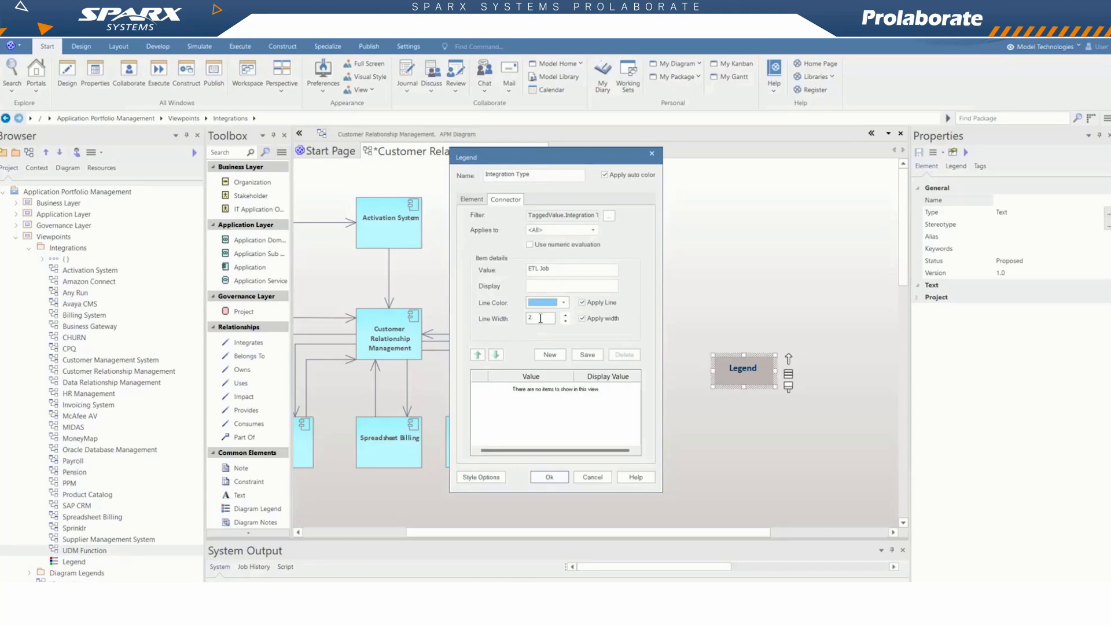
pyautogui.click(586, 355)
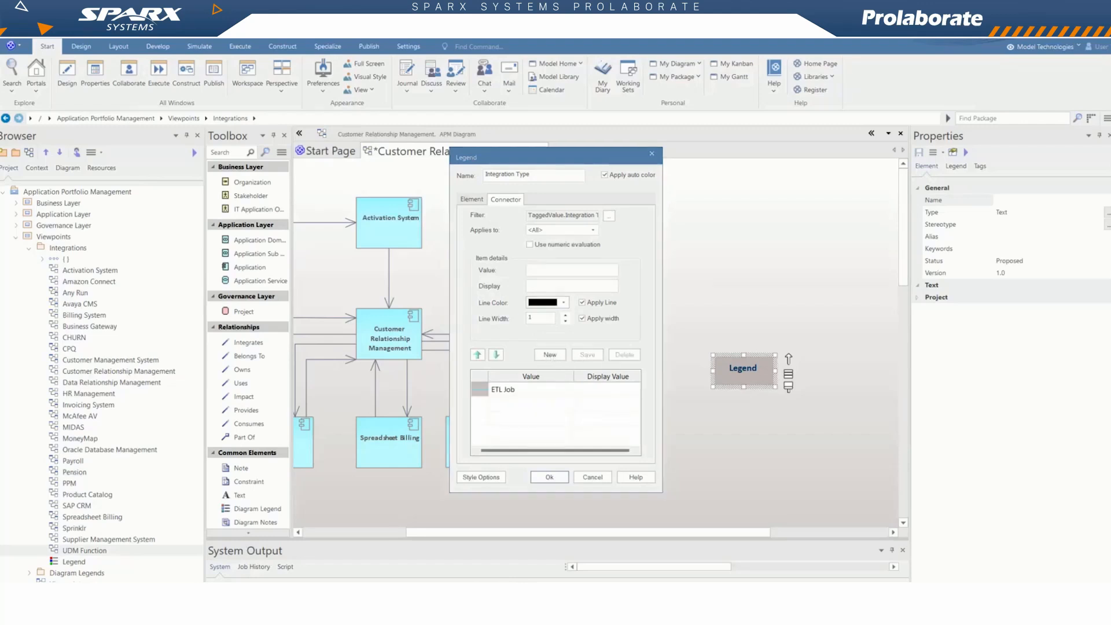
# Step: Add a connector legend item for the value File Transfer with a near-black line color and its own line width
pyautogui.click(547, 270)
pyautogui.write('File Transfer')
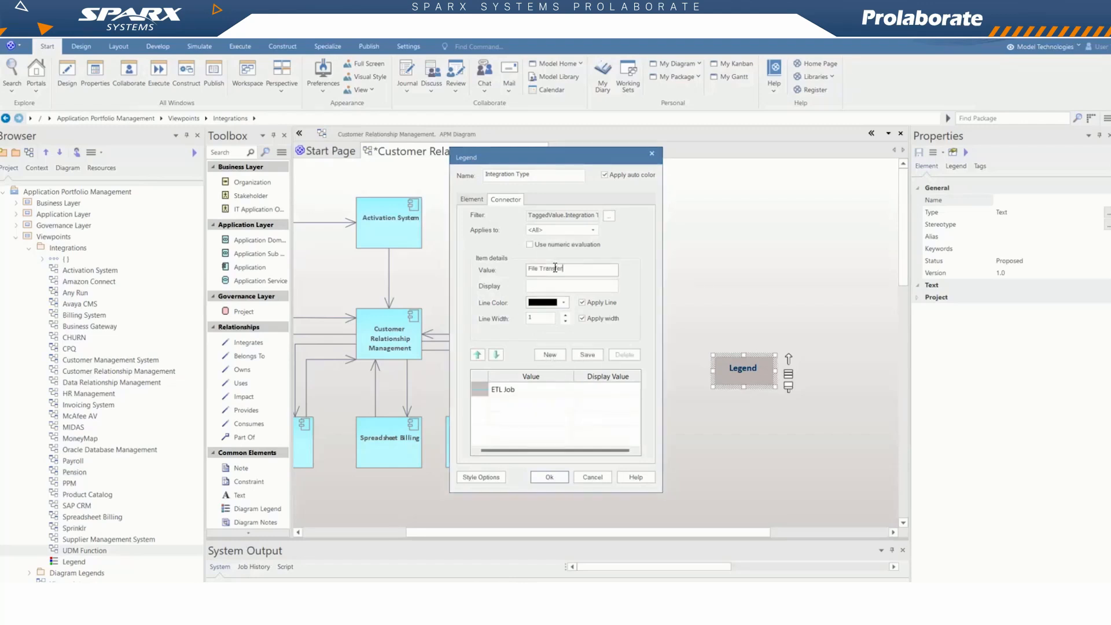
pyautogui.click(563, 304)
pyautogui.click(532, 338)
pyautogui.click(540, 319)
pyautogui.click(588, 355)
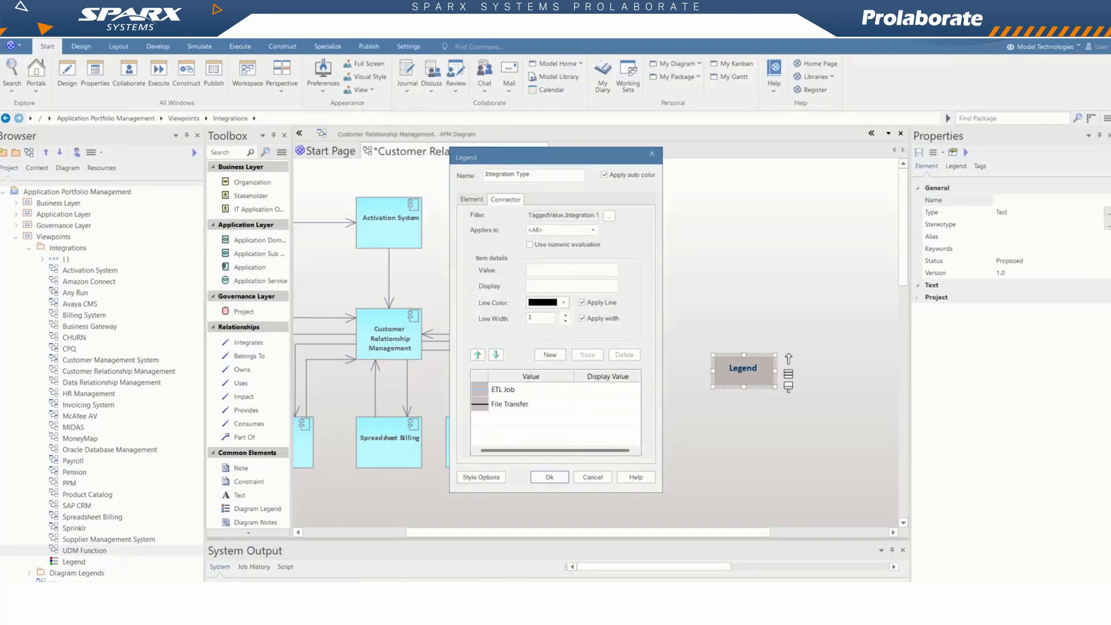
# Step: Add a connector legend item for the value Web Service with a dark green line of width 2
pyautogui.click(547, 270)
pyautogui.write('Web Service')
pyautogui.click(564, 303)
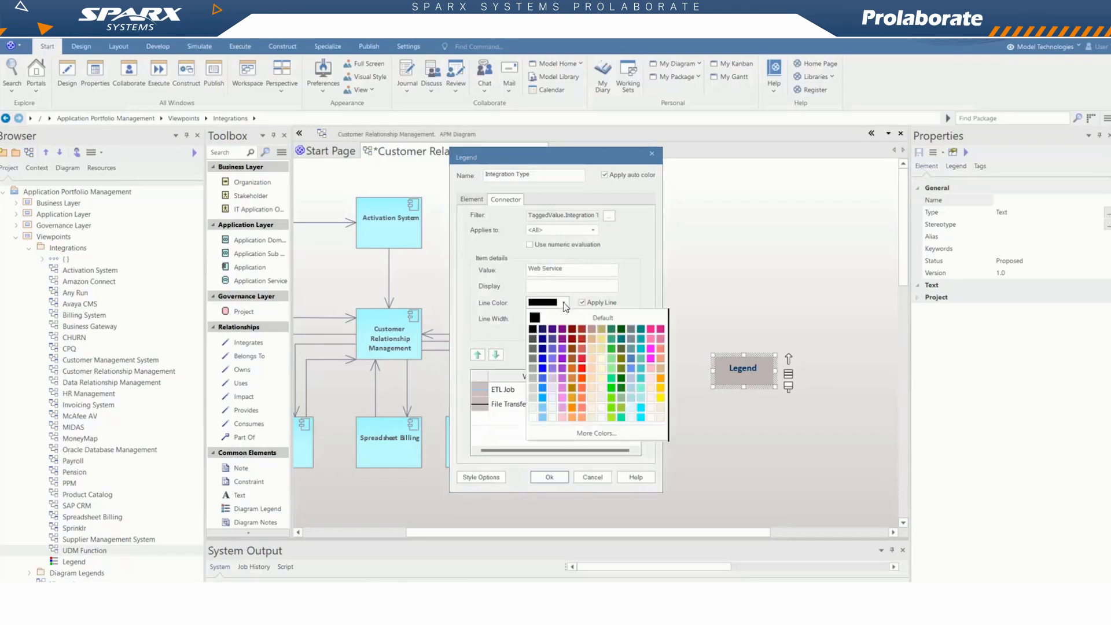
pyautogui.click(615, 331)
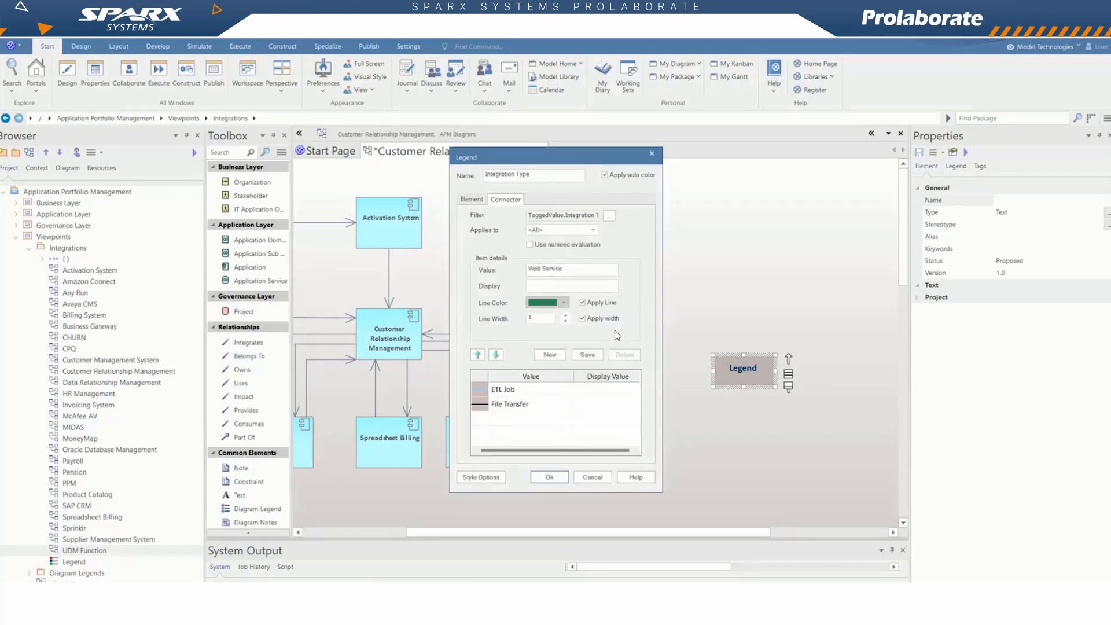
pyautogui.click(588, 355)
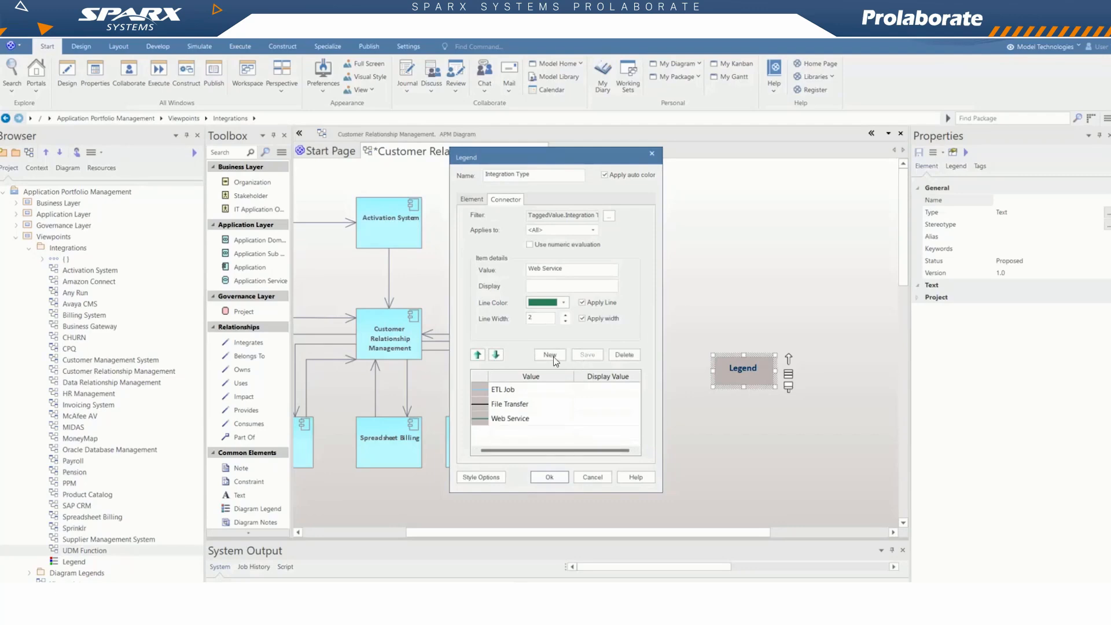
pyautogui.click(517, 417)
# Step: Add a connector legend item for the value Direct Server Call with a pink line color and an increased line width
pyautogui.click(558, 354)
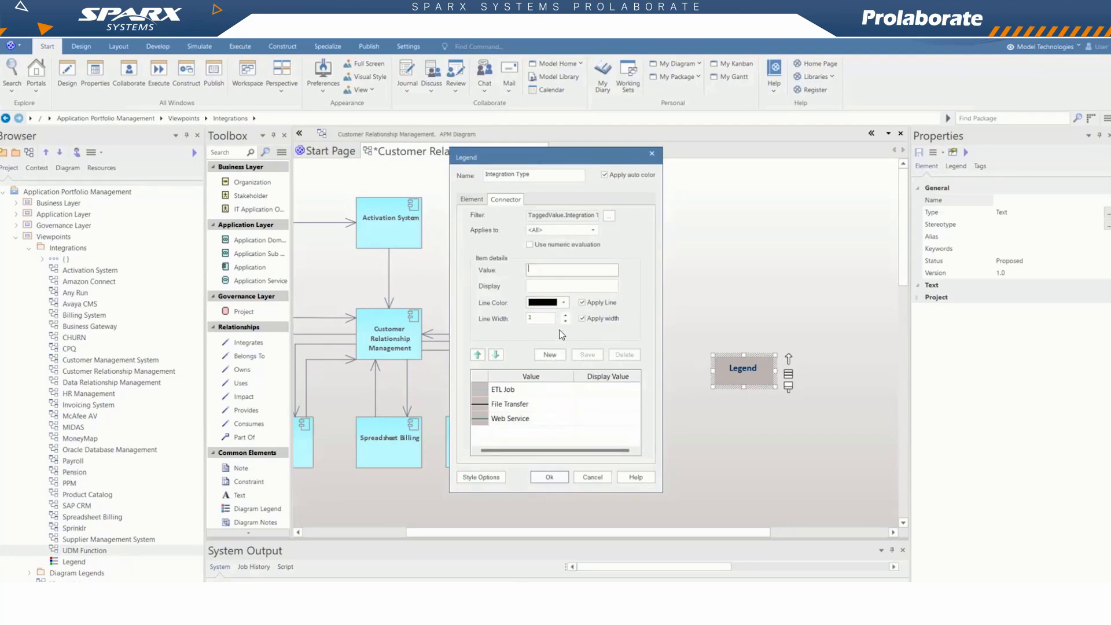
pyautogui.write('Direct Server Call')
pyautogui.click(563, 302)
pyautogui.click(567, 396)
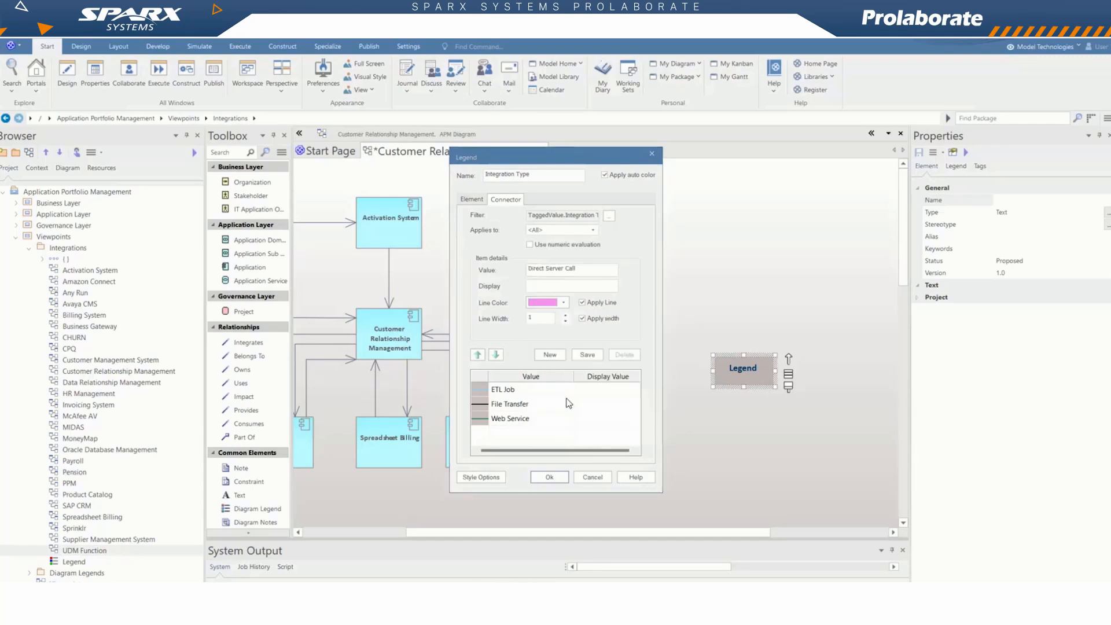
pyautogui.click(566, 315)
pyautogui.click(587, 355)
# Step: Add a connector legend item for the value DB with a bright blue line of width 2
pyautogui.click(550, 355)
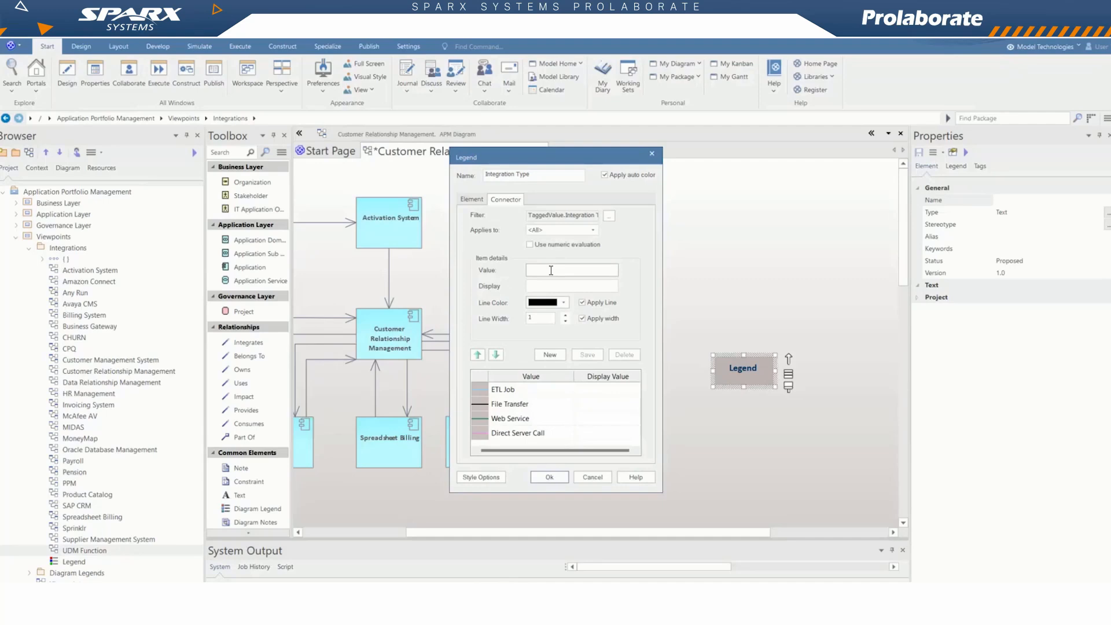
pyautogui.write('DB')
pyautogui.click(560, 301)
pyautogui.click(543, 410)
pyautogui.doubleClick(540, 317)
pyautogui.press('BackSpace')
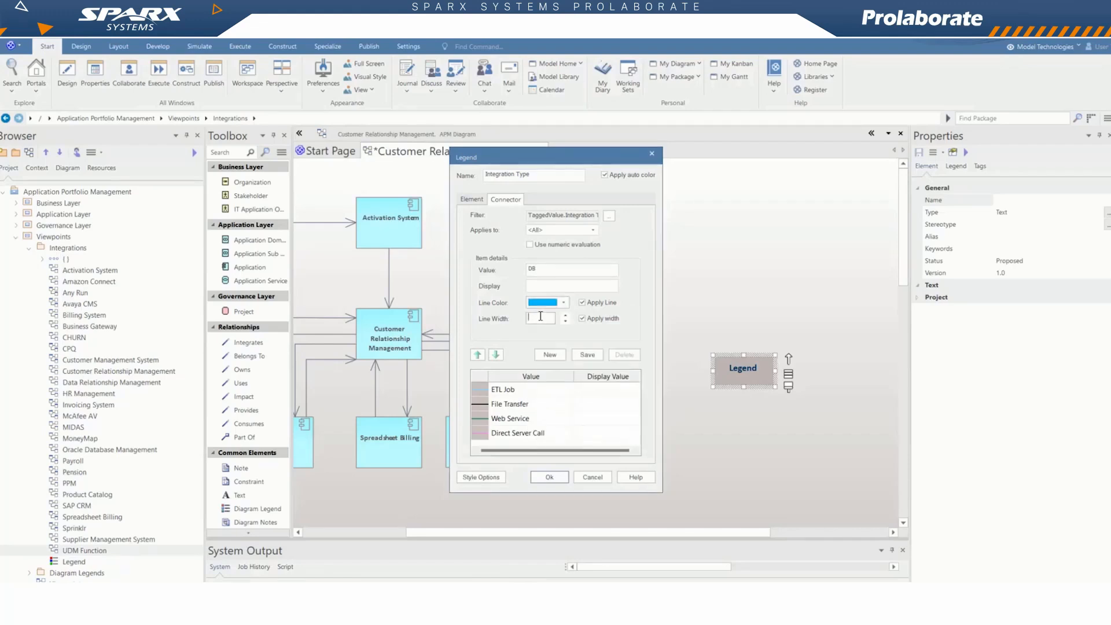
pyautogui.click(588, 356)
pyautogui.scroll(-1, 546, 408)
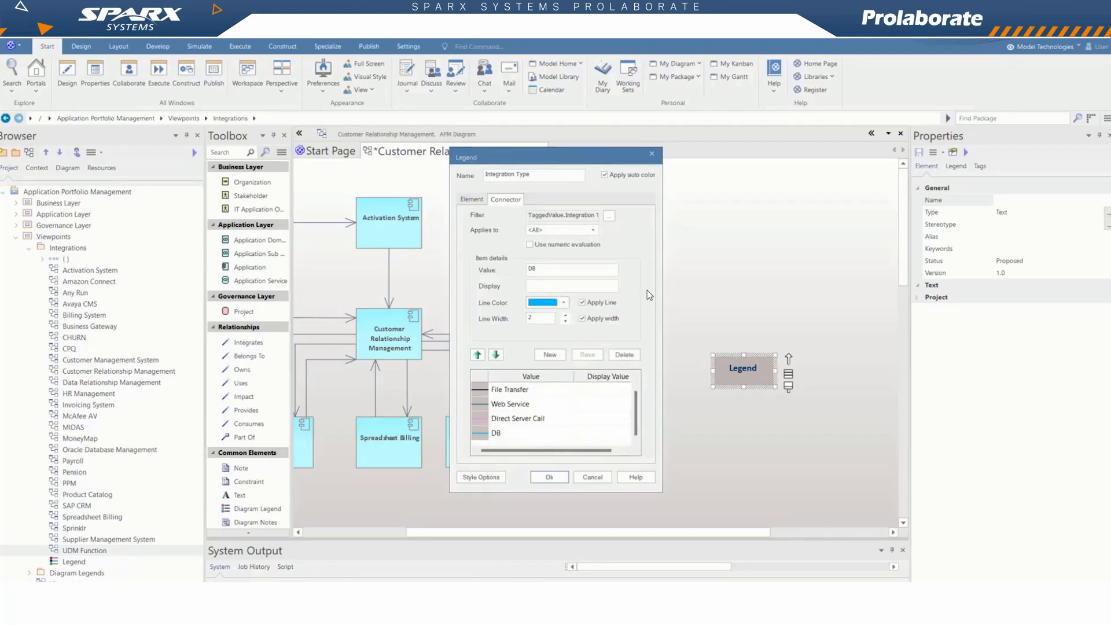
# Step: Add a connector legend item for the value Online with a brown line color and a changed line width
pyautogui.click(556, 355)
pyautogui.click(563, 302)
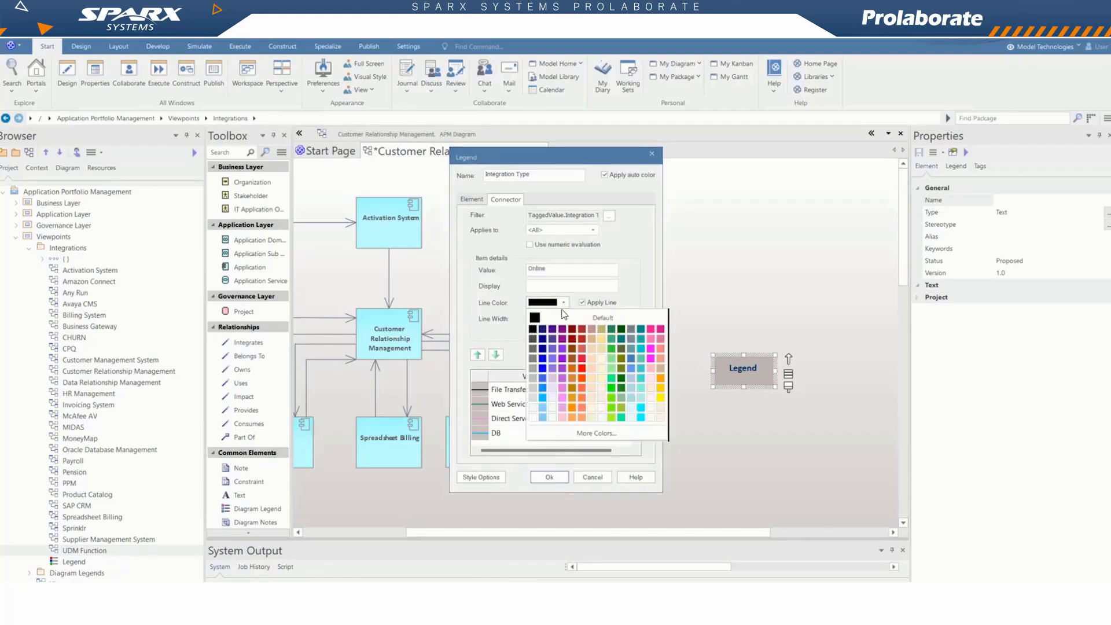
pyautogui.click(575, 349)
pyautogui.doubleClick(539, 318)
pyautogui.press('BackSpace')
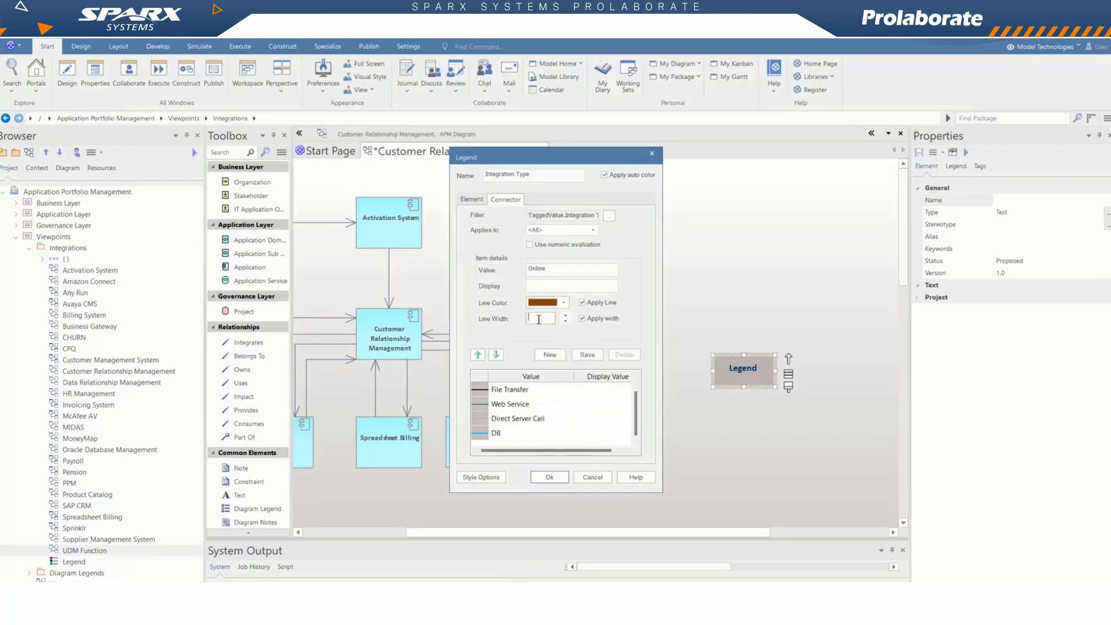
pyautogui.click(586, 354)
pyautogui.scroll(-1, 513, 431)
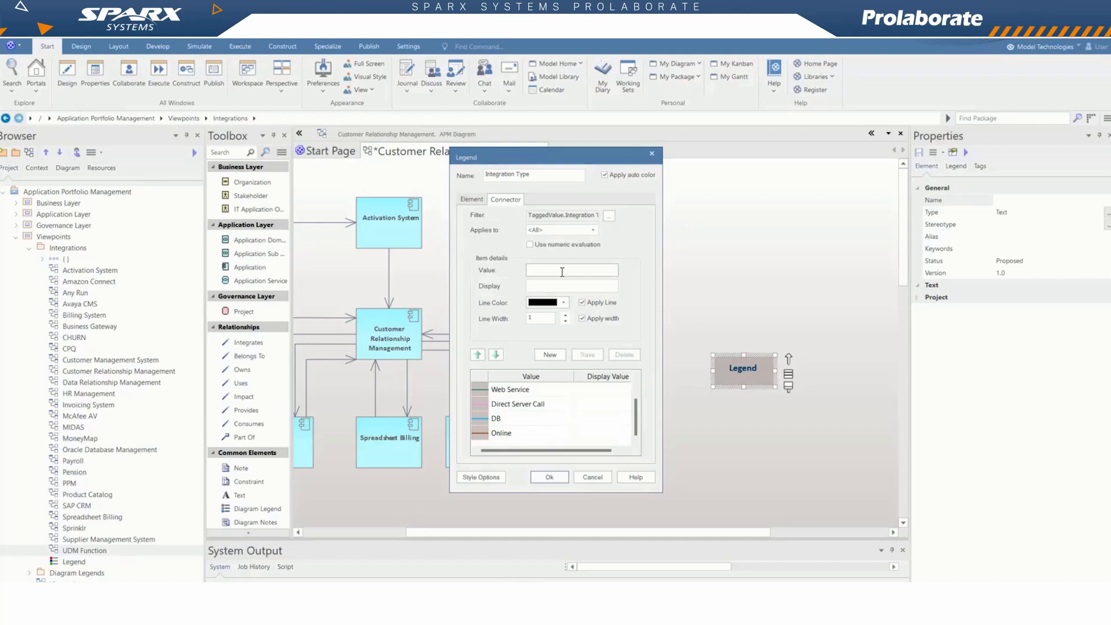
# Step: Add a connector legend item for the value Batch with a salmon line of width 2
pyautogui.write('Batch')
pyautogui.click(545, 318)
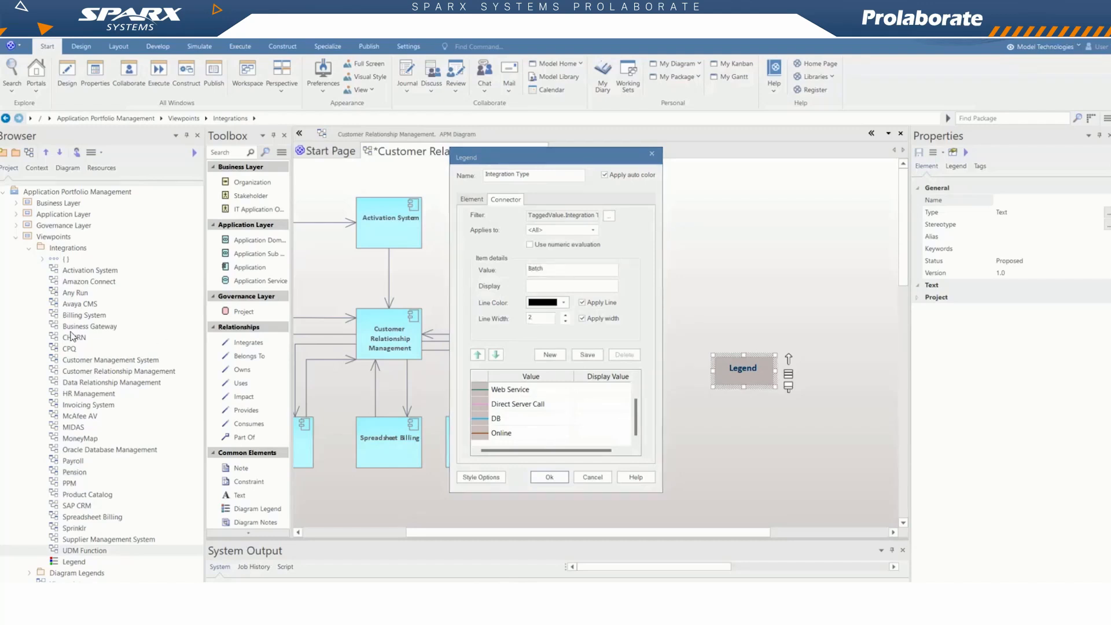
pyautogui.click(563, 302)
pyautogui.click(582, 408)
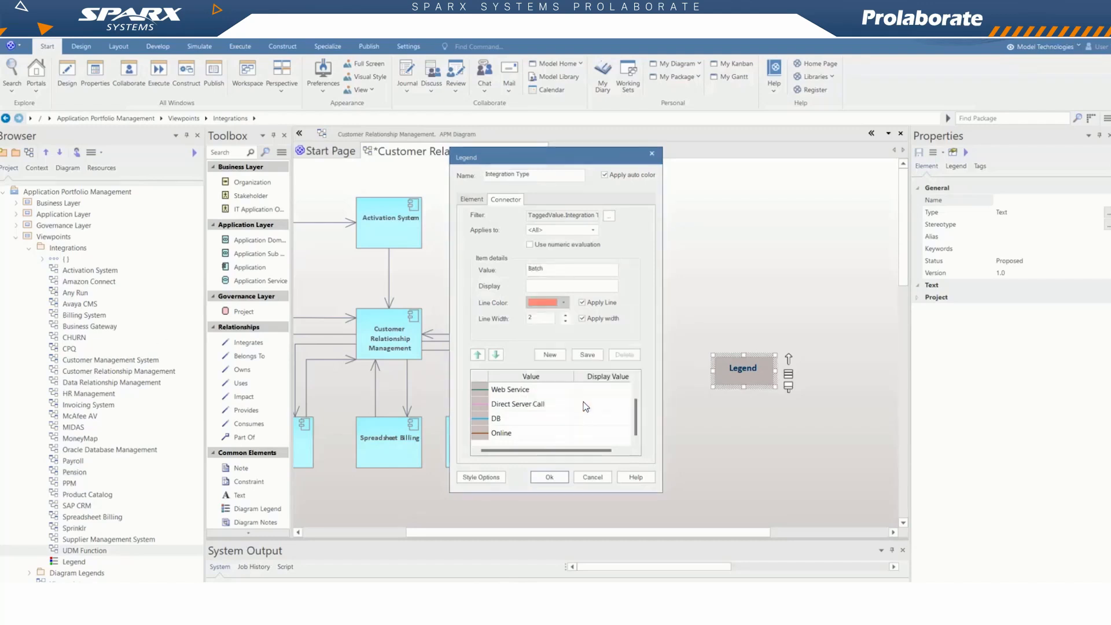
pyautogui.click(587, 355)
# Step: Apply the Integration Type legend with its changes kept, and save all open diagrams
pyautogui.click(549, 477)
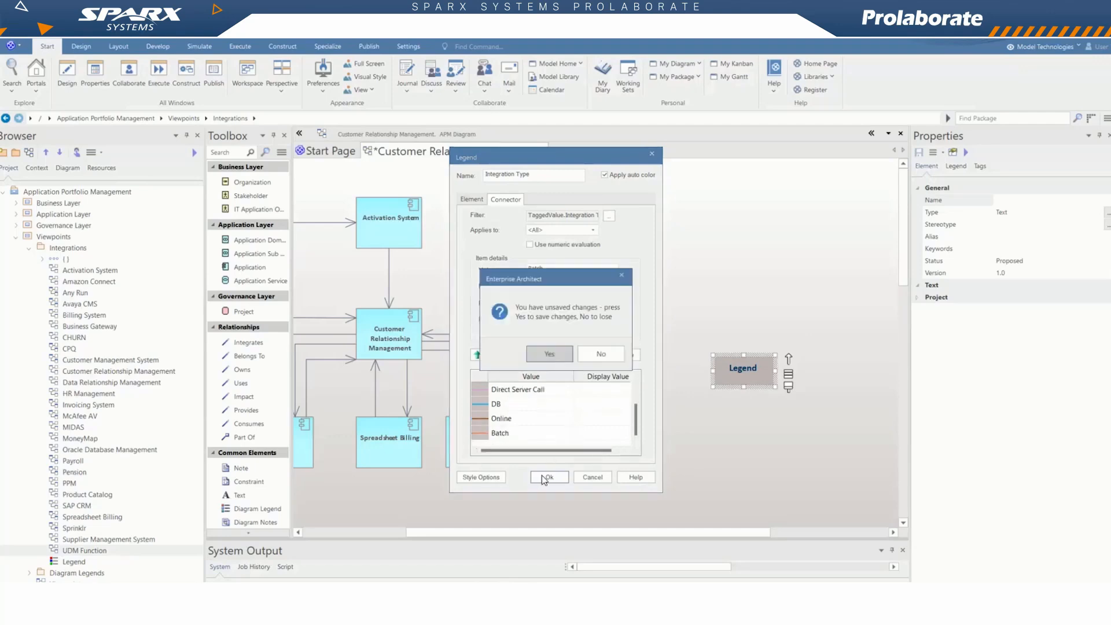
pyautogui.click(544, 362)
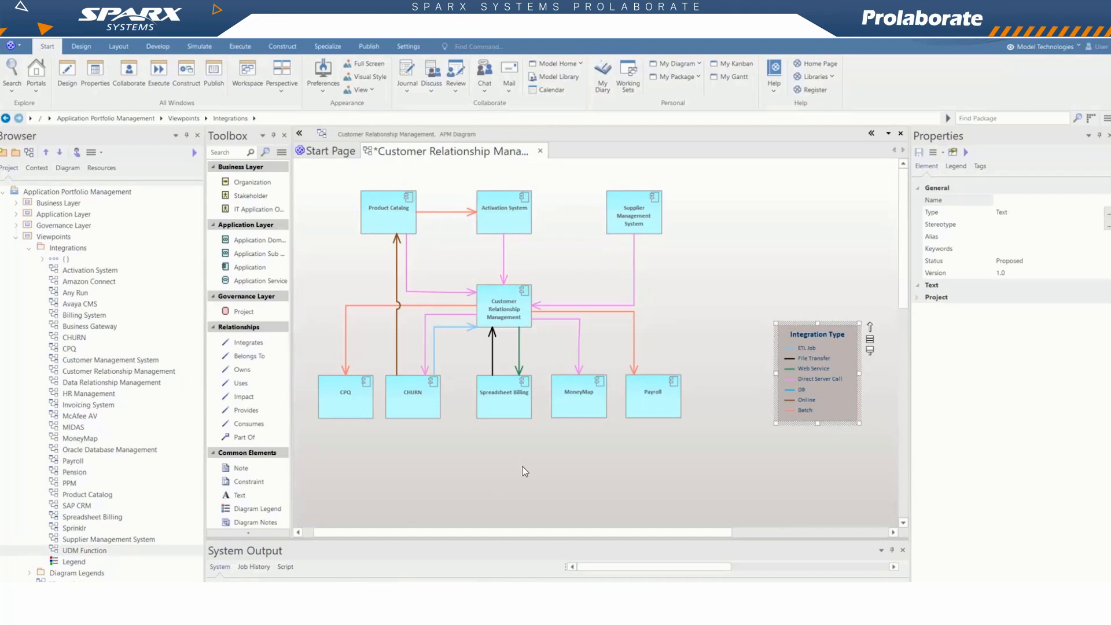
pyautogui.rightClick(447, 151)
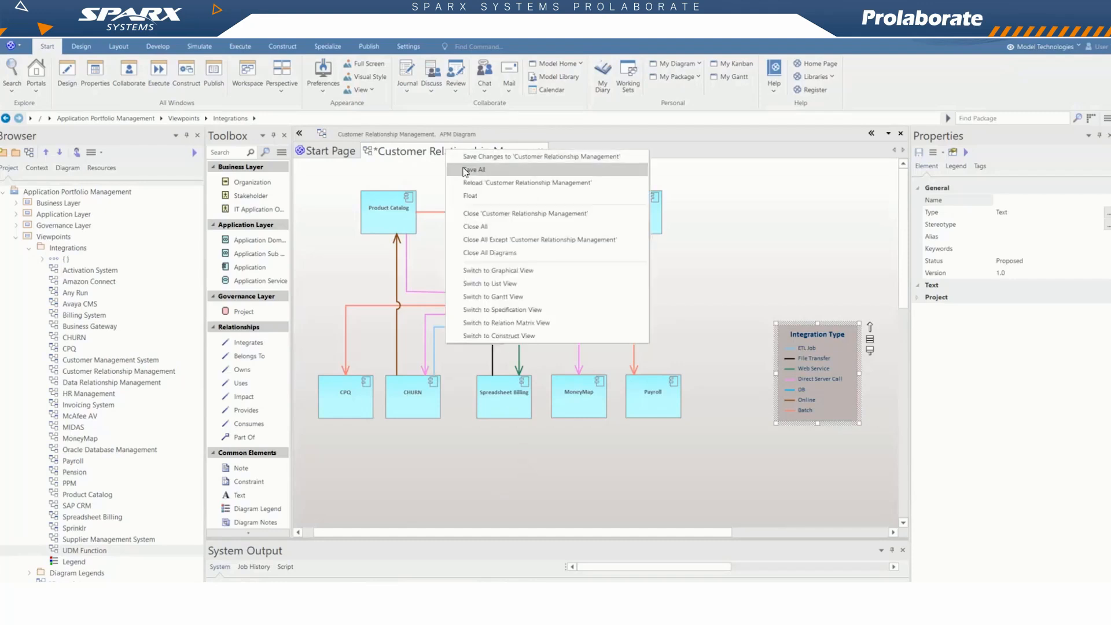
pyautogui.click(463, 169)
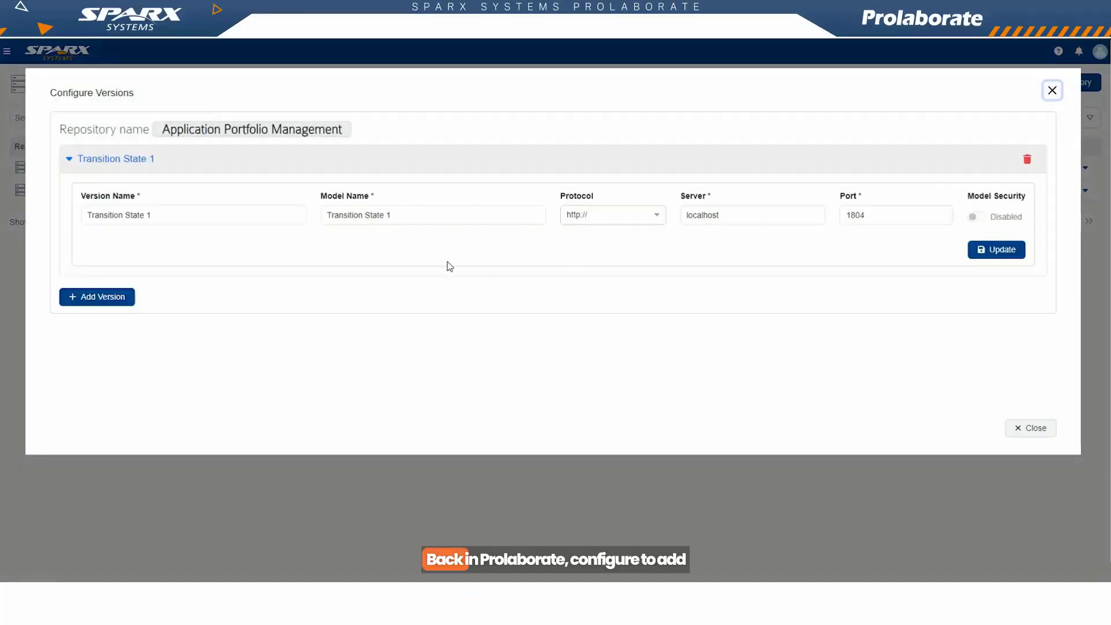
# Step: In Prolaborate, add and save a version of Application Portfolio Management named Transition State 2 with the model name Transition State 2
pyautogui.click(119, 297)
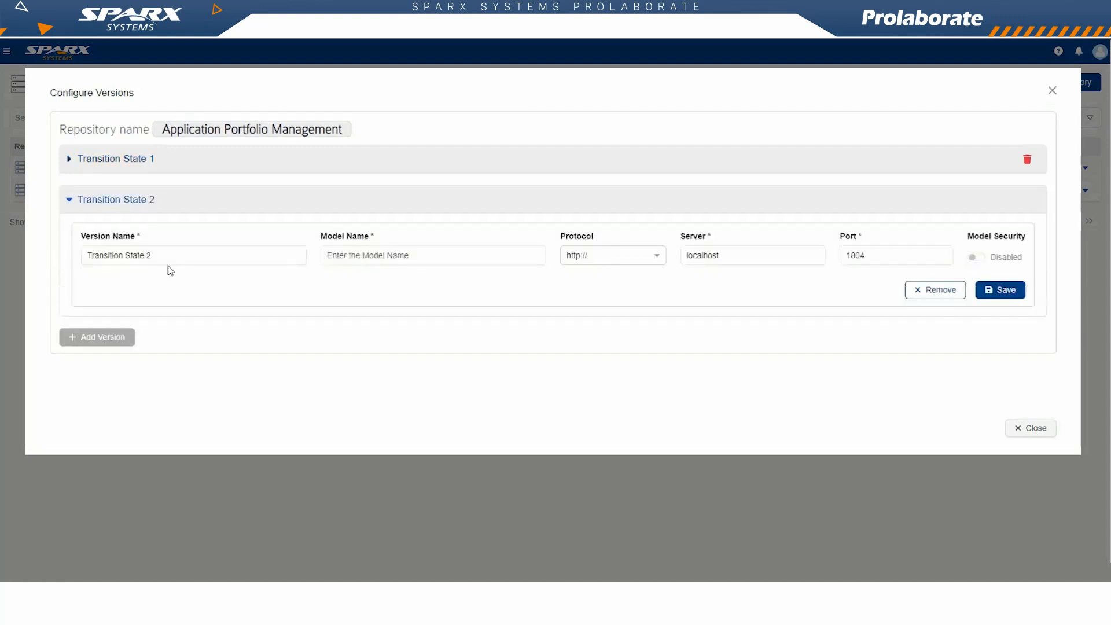
pyautogui.click(372, 255)
pyautogui.write('Transition State 2')
pyautogui.click(392, 280)
pyautogui.click(992, 290)
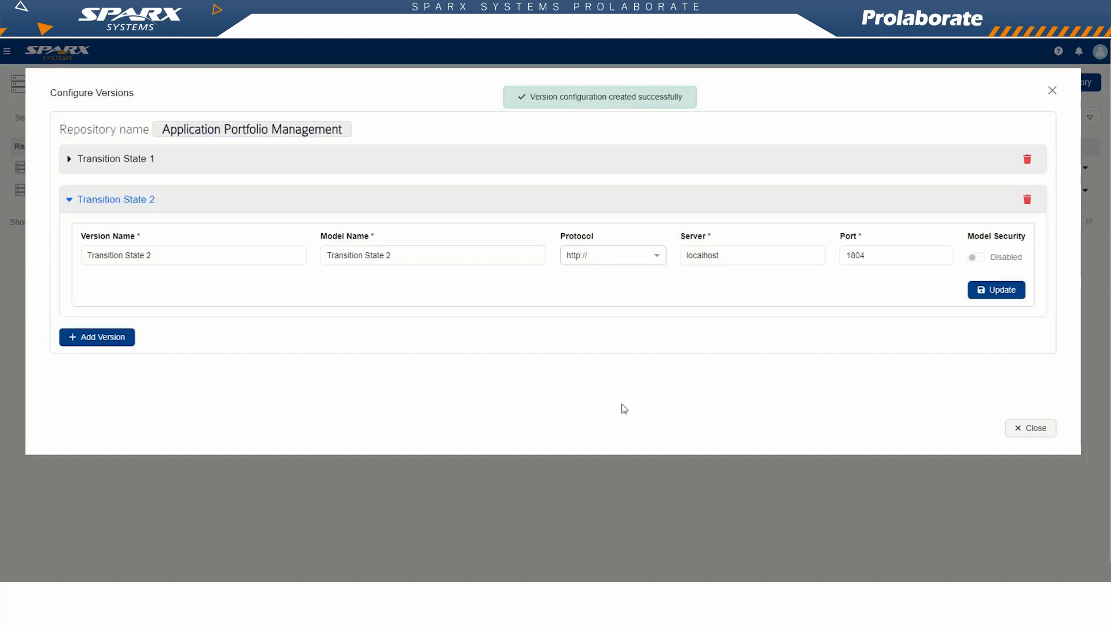
# Step: Open the Customer Relationship Management integration diagram in the Application Portfolio Management repository and view its Transition State 1 and Transition State 2 versions
pyautogui.click(1019, 428)
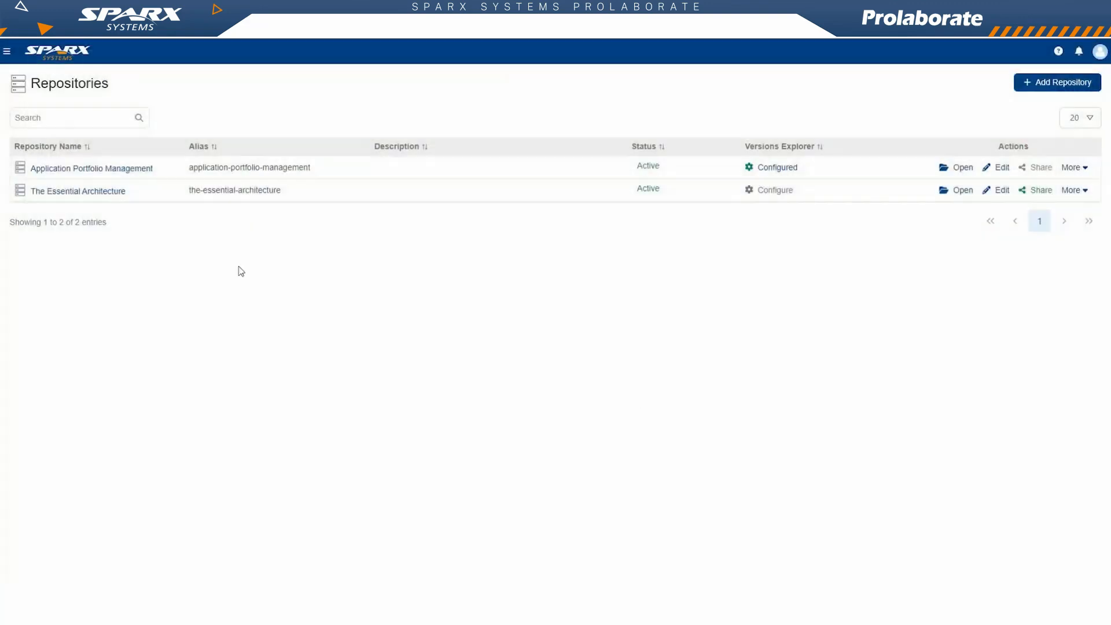
pyautogui.click(124, 169)
pyautogui.click(87, 116)
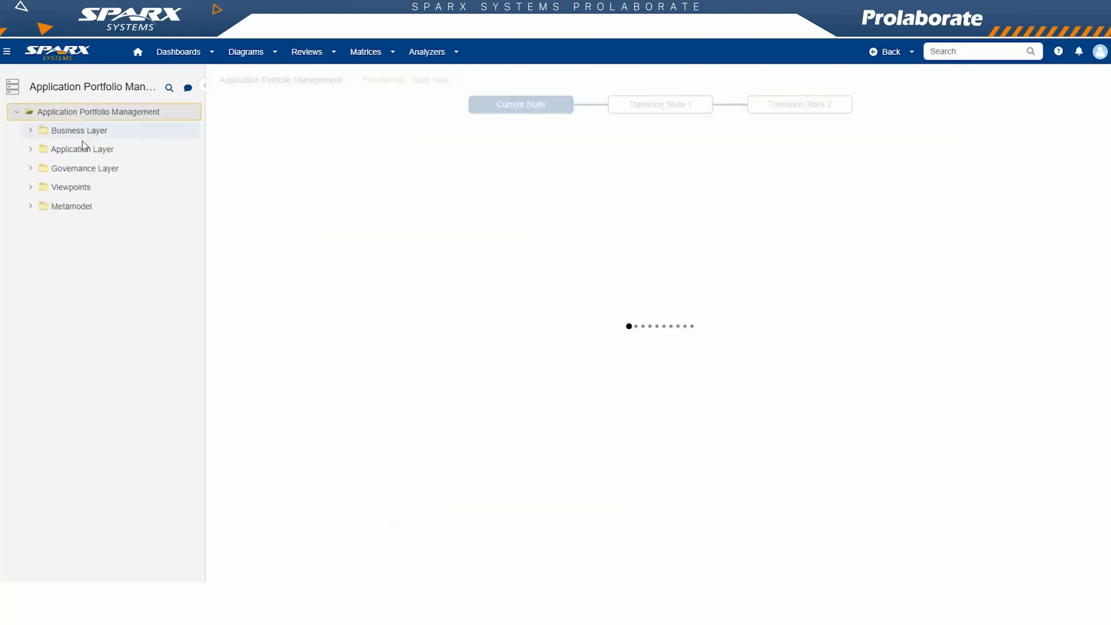
pyautogui.click(78, 188)
pyautogui.click(87, 224)
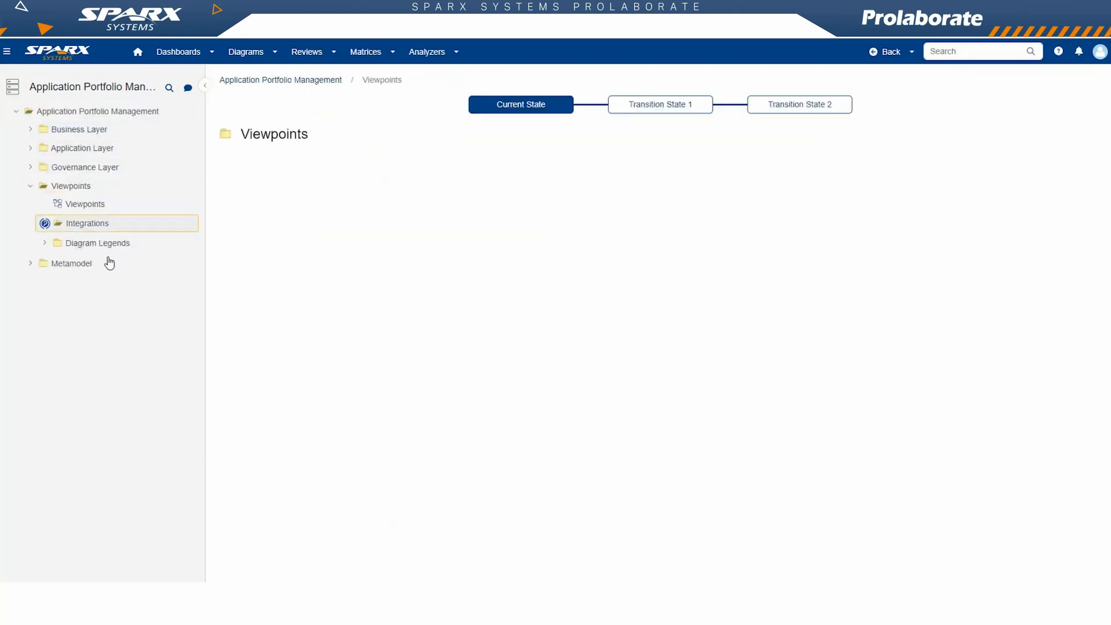
pyautogui.click(115, 411)
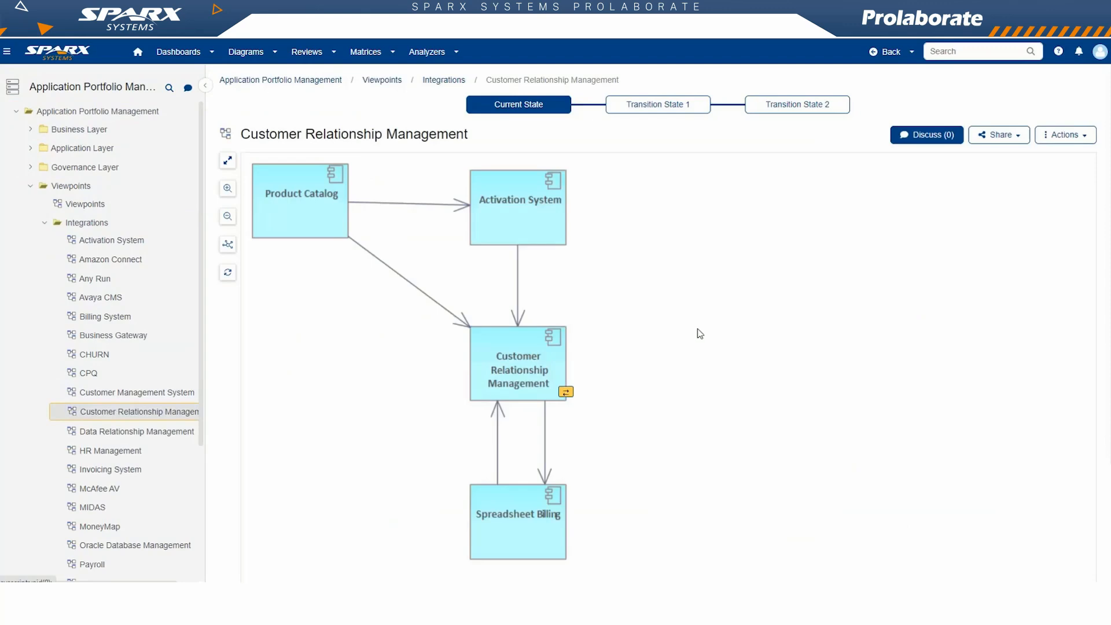
pyautogui.click(680, 113)
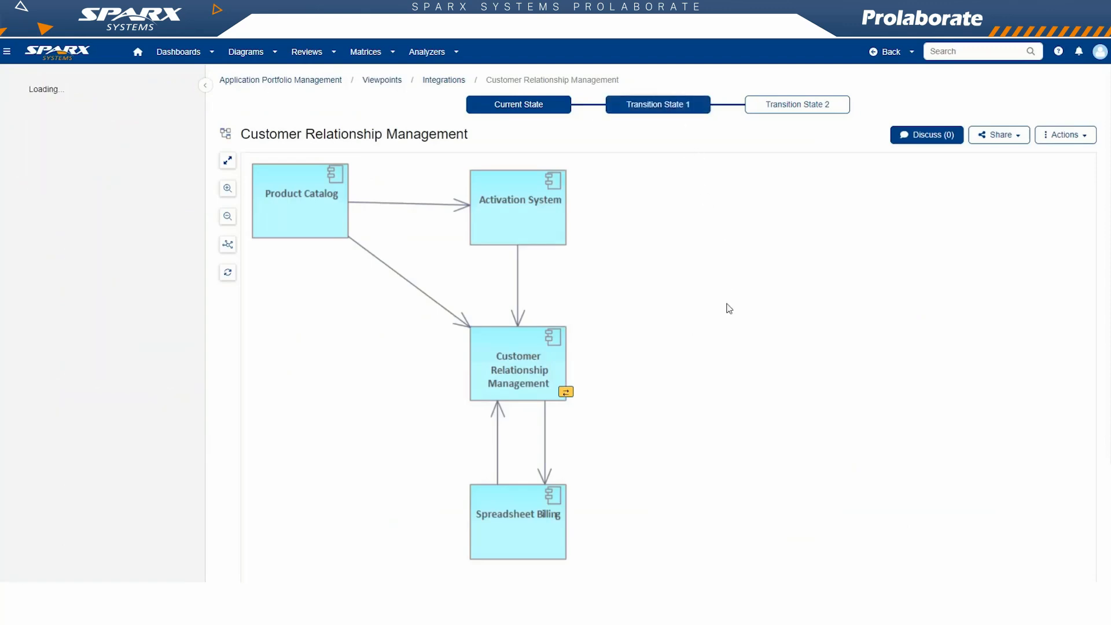
pyautogui.click(780, 108)
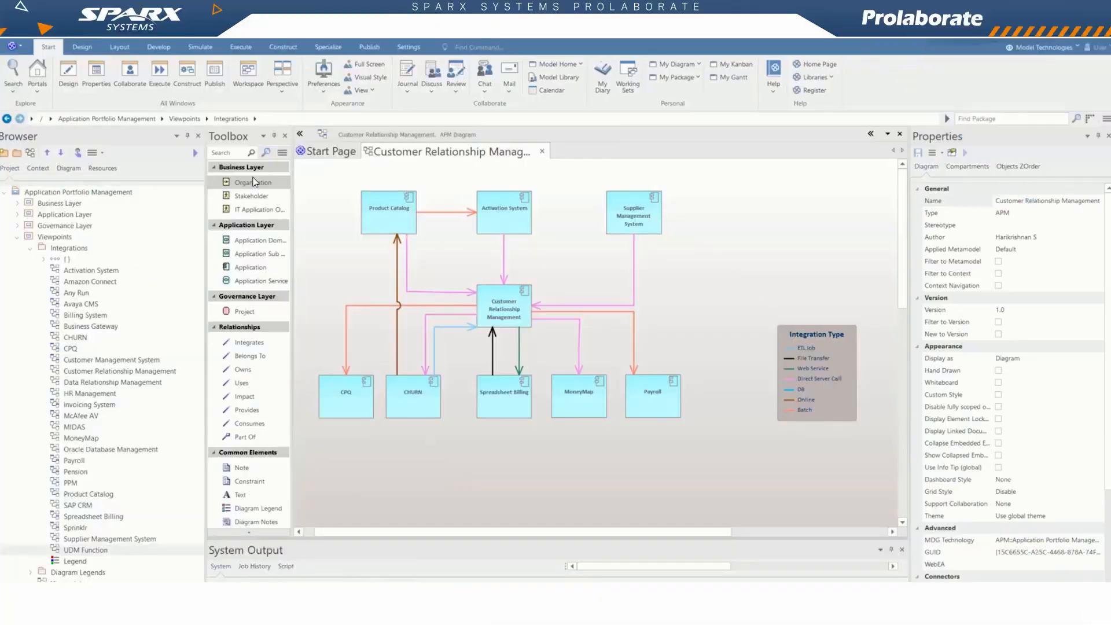
# Step: In Enterprise Architect, set up a DBMS to DBMS project transfer with the Transition State 2 database as the source
pyautogui.click(409, 47)
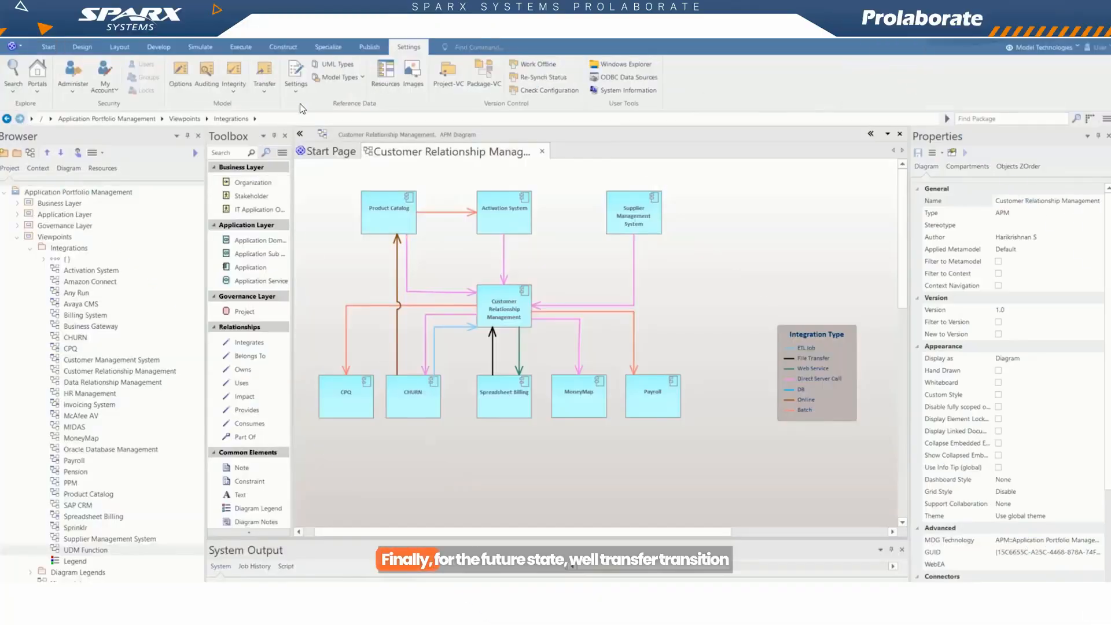
pyautogui.click(264, 74)
pyautogui.click(320, 116)
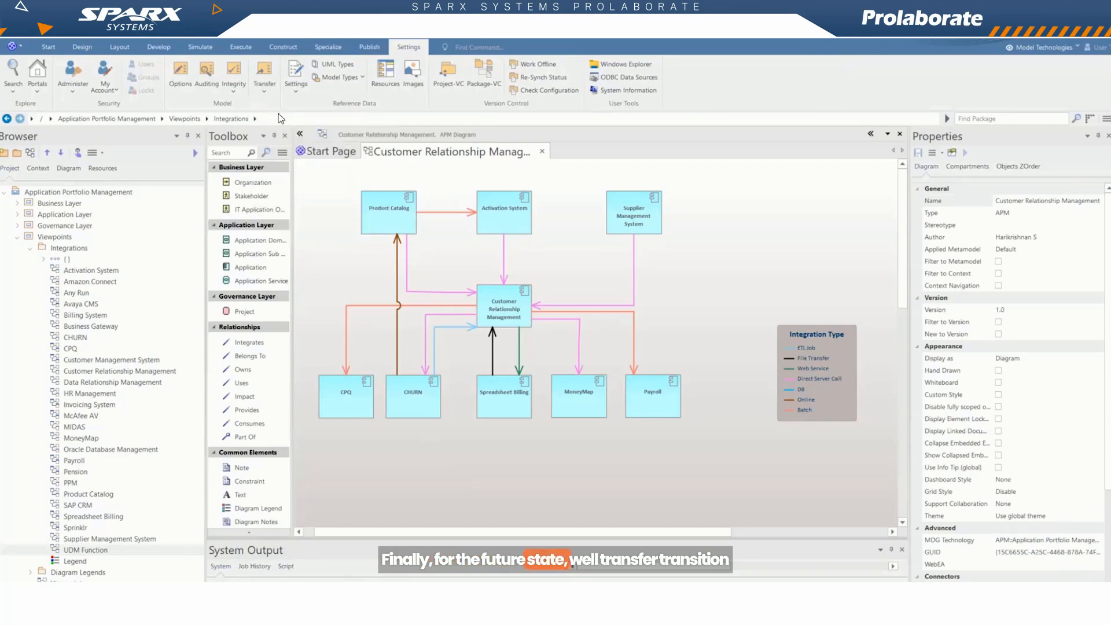
pyautogui.click(706, 259)
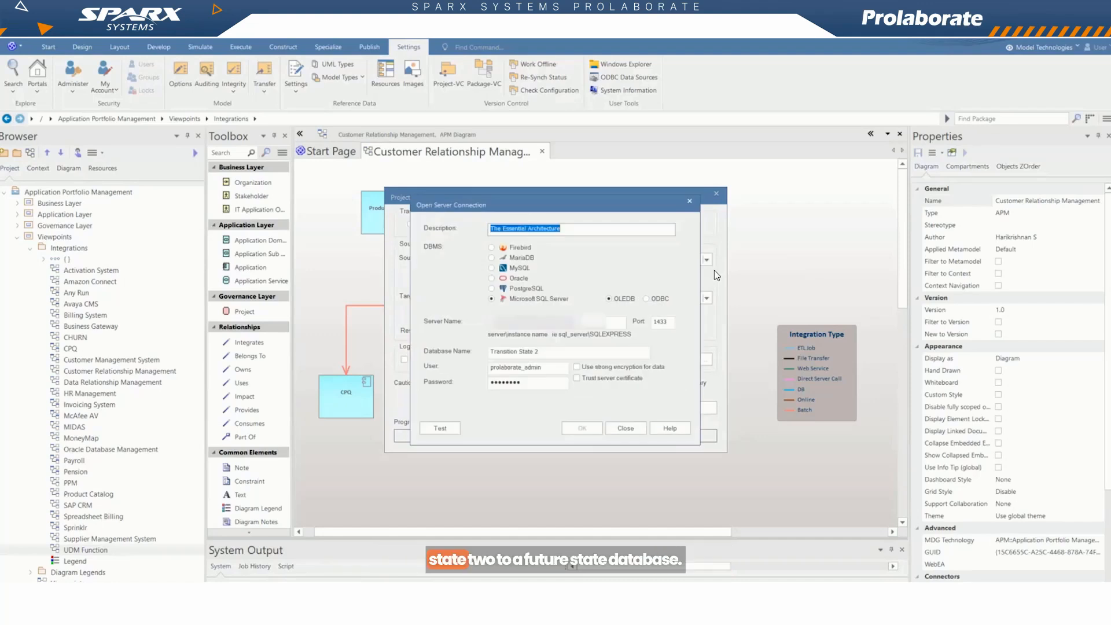
pyautogui.click(604, 364)
pyautogui.click(582, 429)
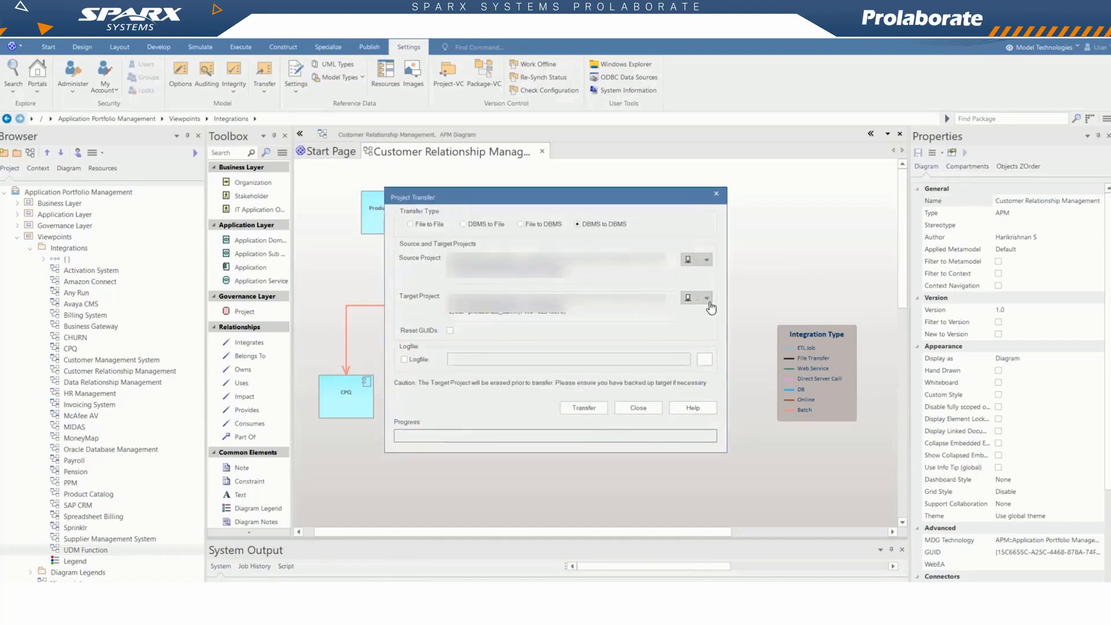
# Step: Set the future state database as the transfer target, test its connection, and run the project transfer
pyautogui.click(707, 298)
pyautogui.write('Ful')
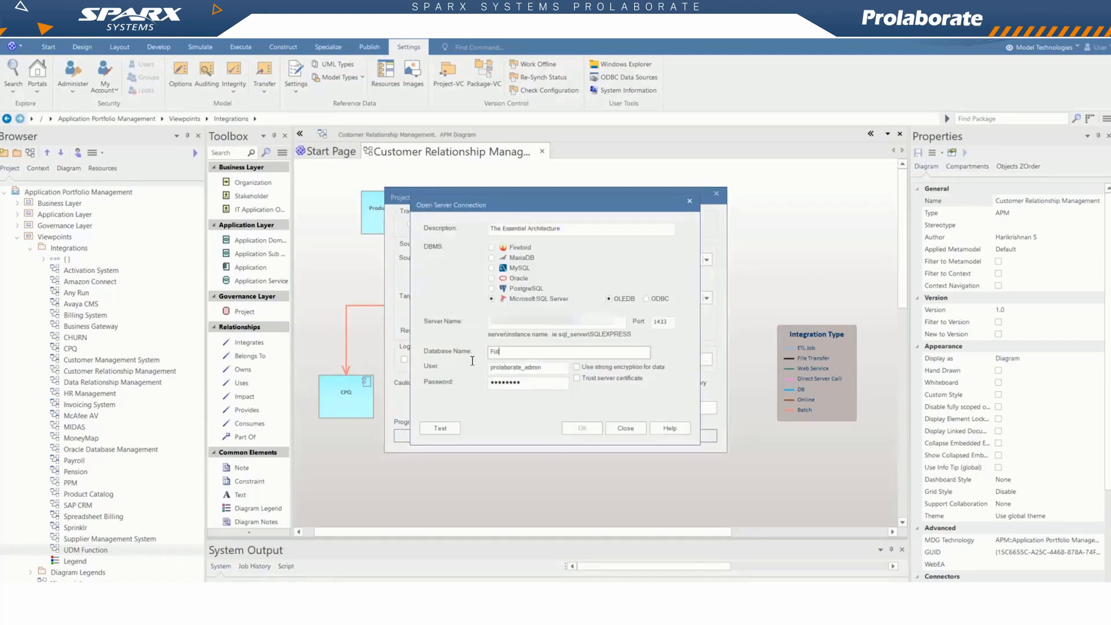
pyautogui.click(440, 428)
pyautogui.click(600, 364)
pyautogui.click(583, 429)
pyautogui.click(597, 409)
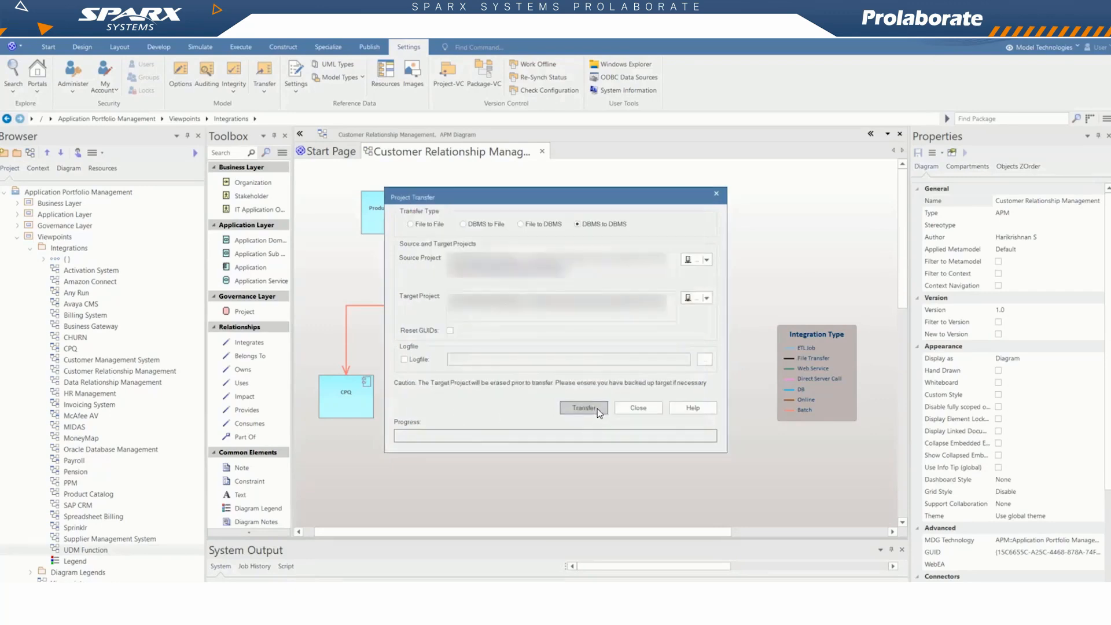
pyautogui.click(577, 369)
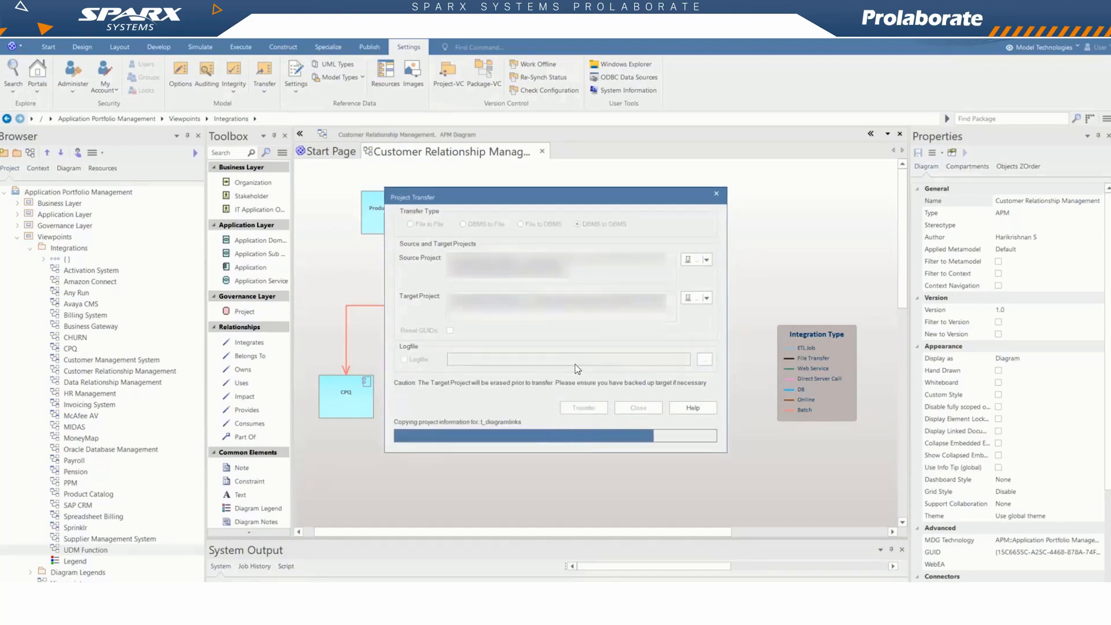
# Step: In the Pro Cloud Server Configuration Client, add a native Microsoft SQL Server database manager with alias Future State and database name Future state
pyautogui.click(559, 400)
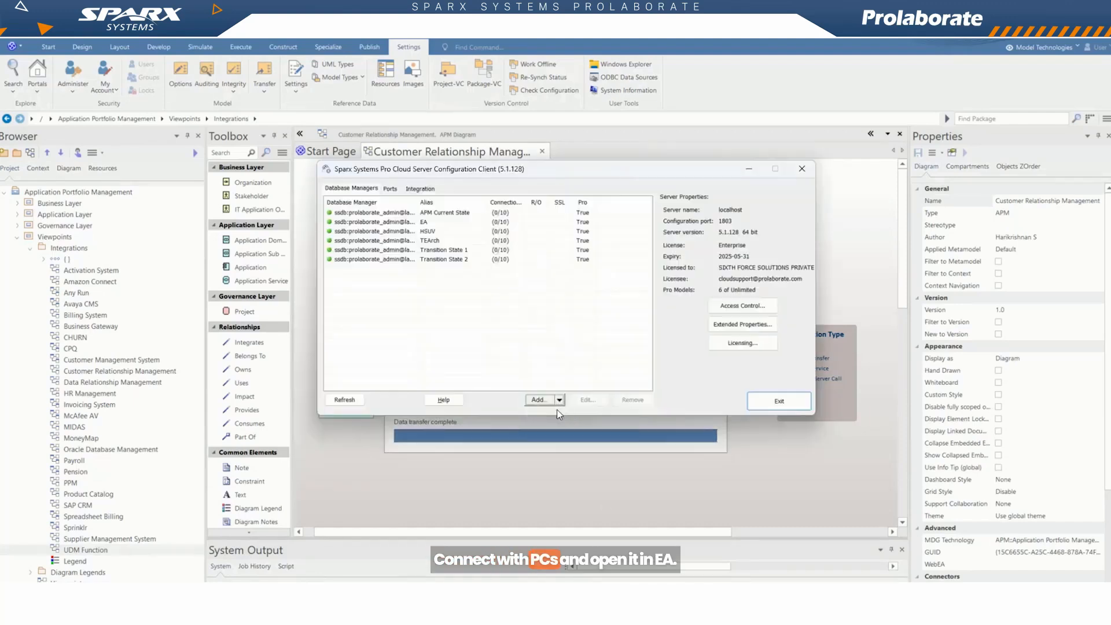
pyautogui.click(557, 411)
pyautogui.write('Future State')
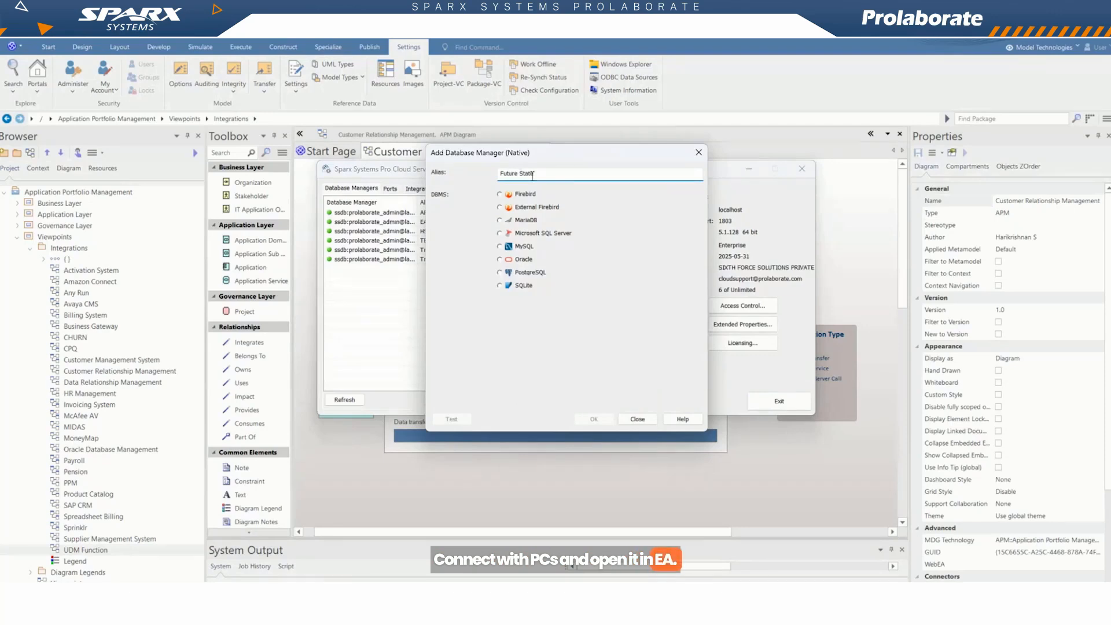
pyautogui.click(536, 232)
pyautogui.click(511, 361)
pyautogui.write('future')
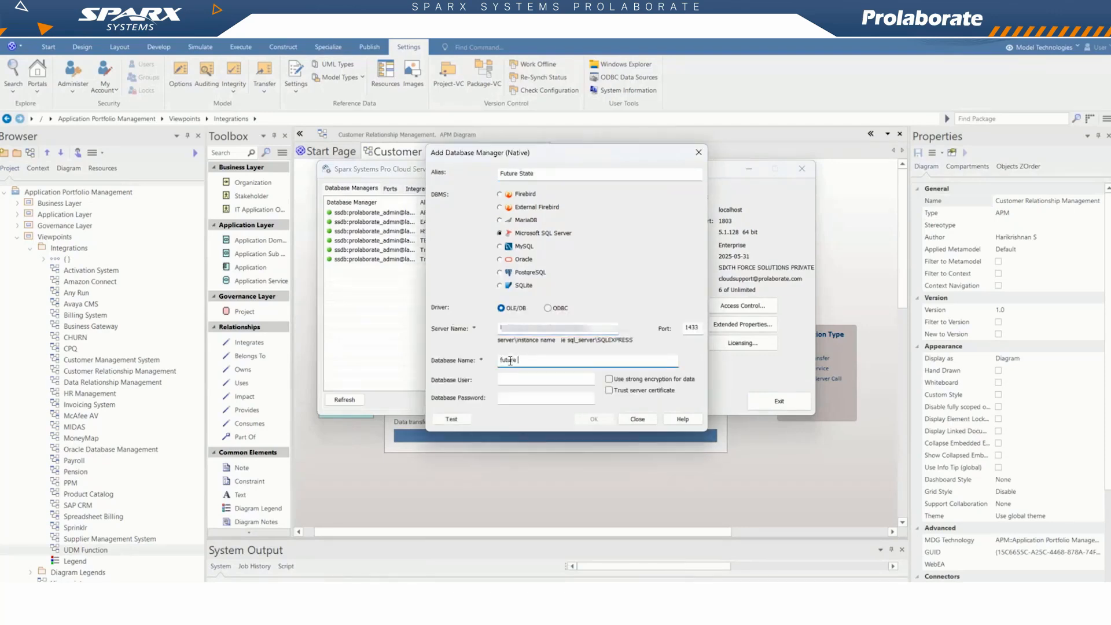
pyautogui.write(' state')
pyautogui.press('Tab')
pyautogui.click(503, 361)
pyautogui.press('BackSpace')
pyautogui.write('F')
# Step: Enter database user prolaborate_admin and the database password, test the connection, and save the database manager
pyautogui.click(506, 377)
pyautogui.write('prolaborate_admin')
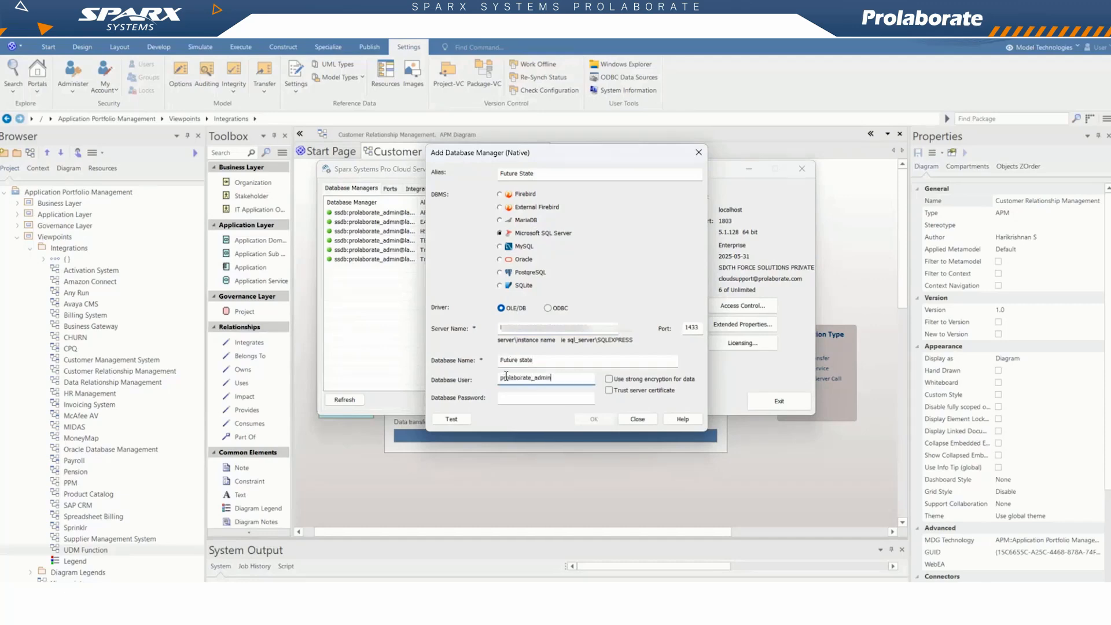
pyautogui.click(531, 397)
pyautogui.write('********')
pyautogui.click(451, 419)
pyautogui.click(629, 345)
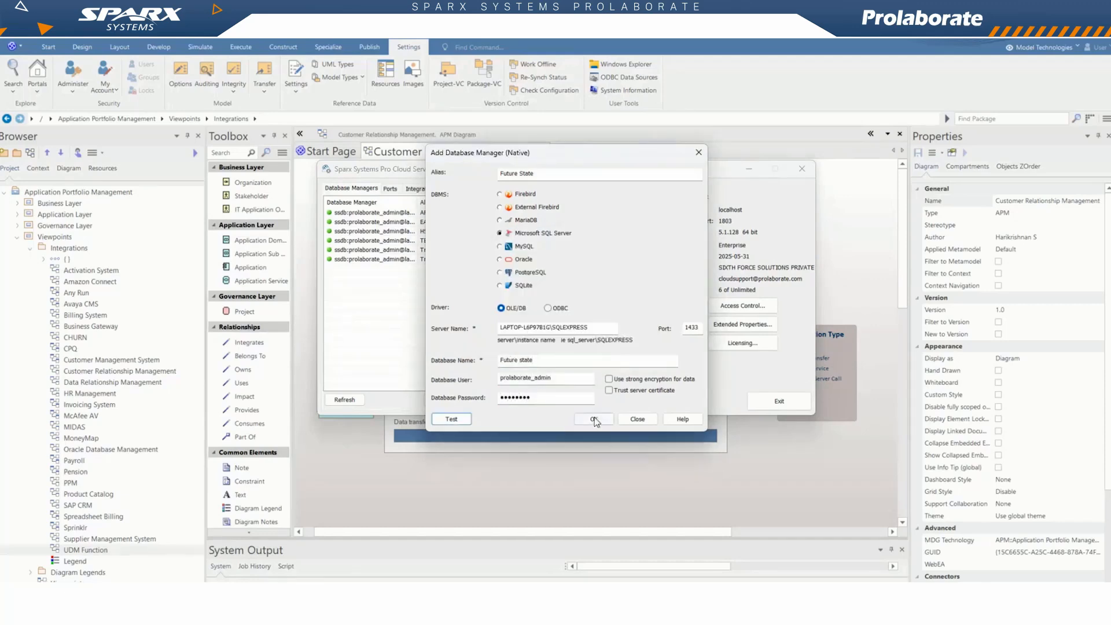
pyautogui.click(595, 419)
# Step: Enable the Future State database manager, save it, and close the server configuration client and the project transfer dialog
pyautogui.doubleClick(375, 231)
pyautogui.click(493, 176)
pyautogui.click(669, 428)
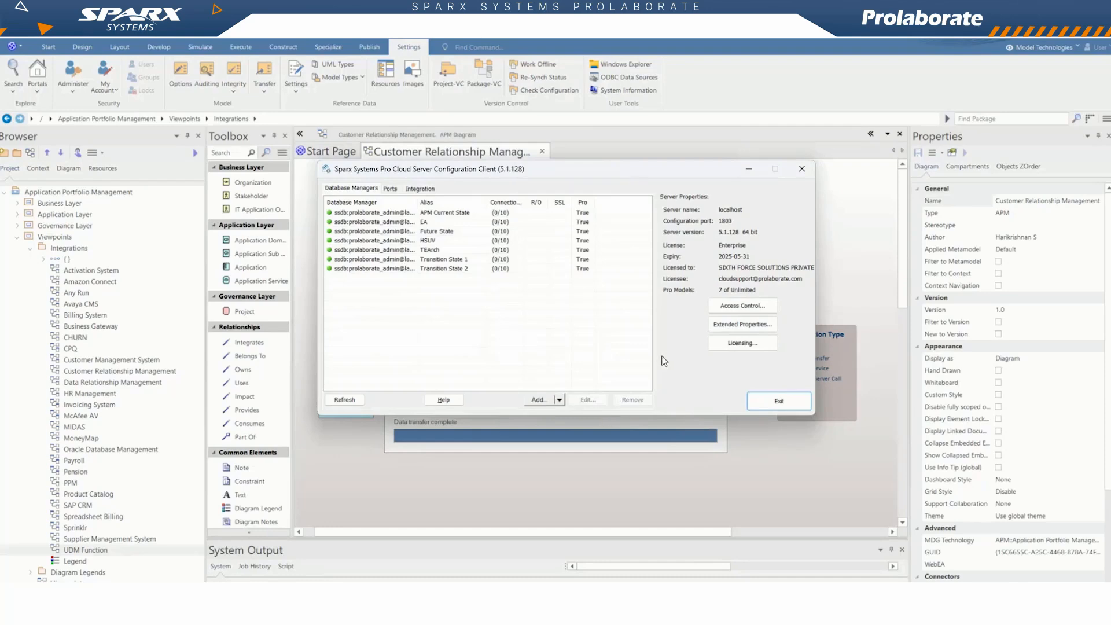
pyautogui.click(779, 401)
pyautogui.click(717, 195)
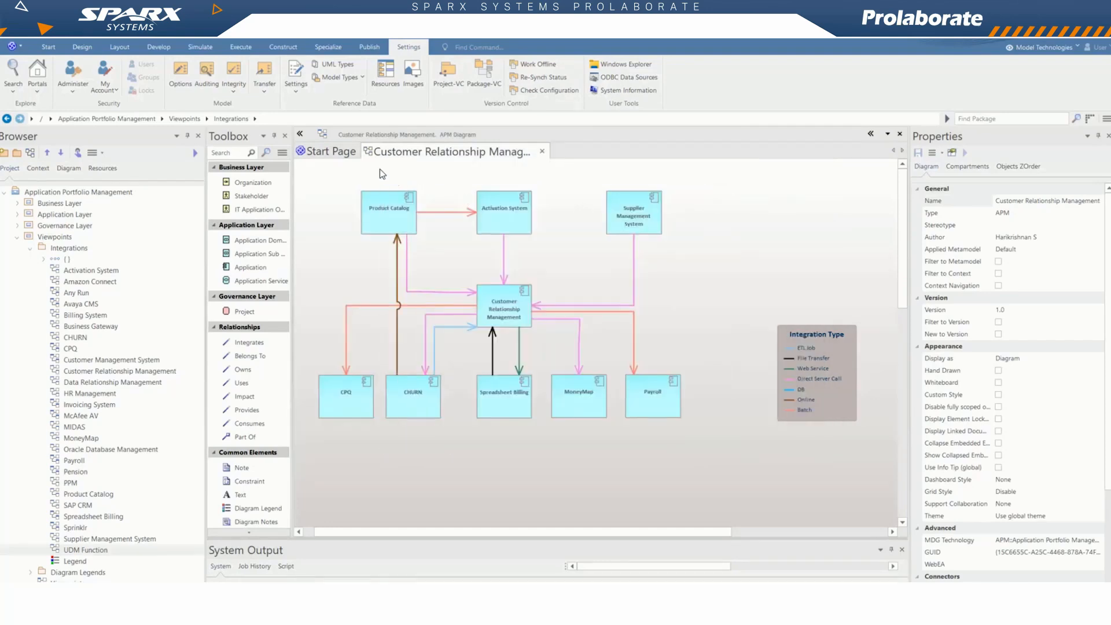
# Step: Open a cloud connection named Future State with the model name Future State
pyautogui.click(335, 152)
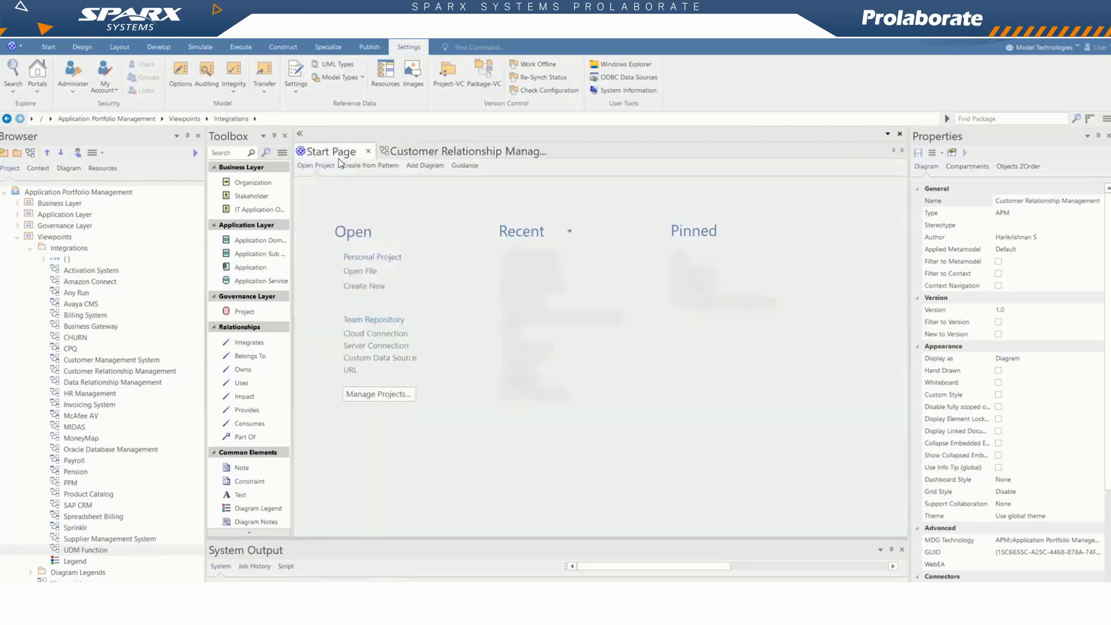
pyautogui.click(373, 334)
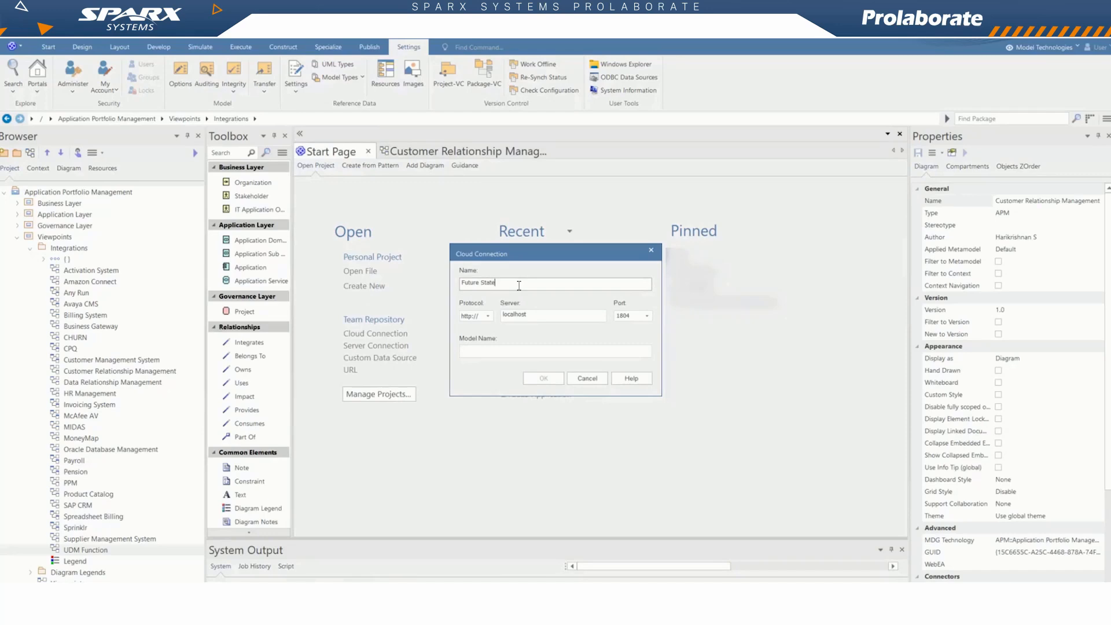
pyautogui.hotkey('ctrl', 'a')
pyautogui.hotkey('ctrl', 'c')
pyautogui.click(491, 348)
pyautogui.hotkey('ctrl', 'v')
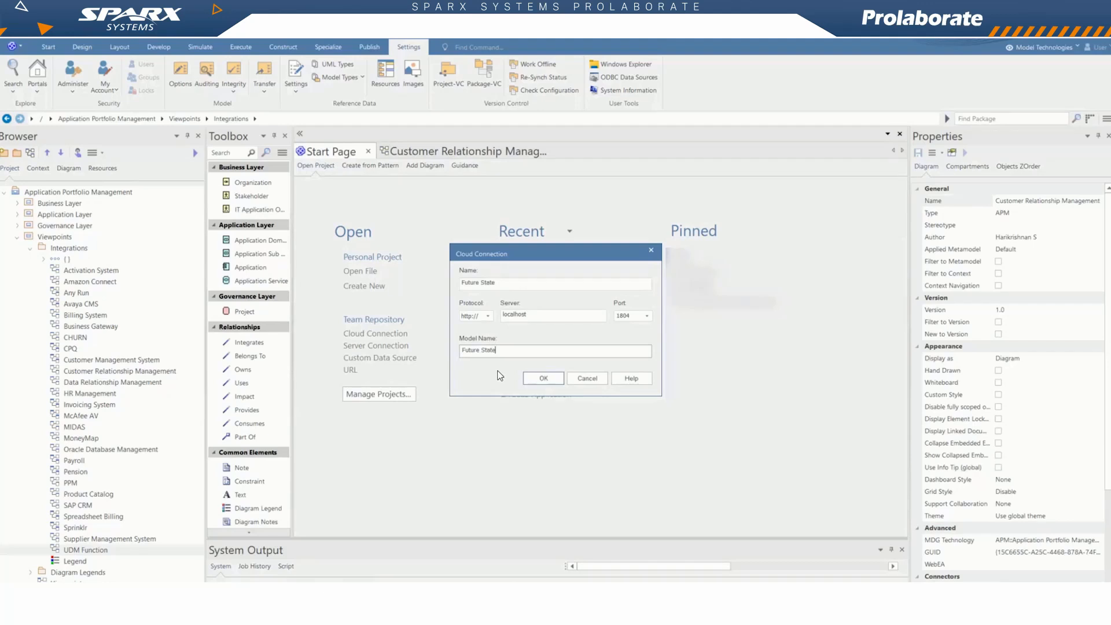
pyautogui.click(537, 379)
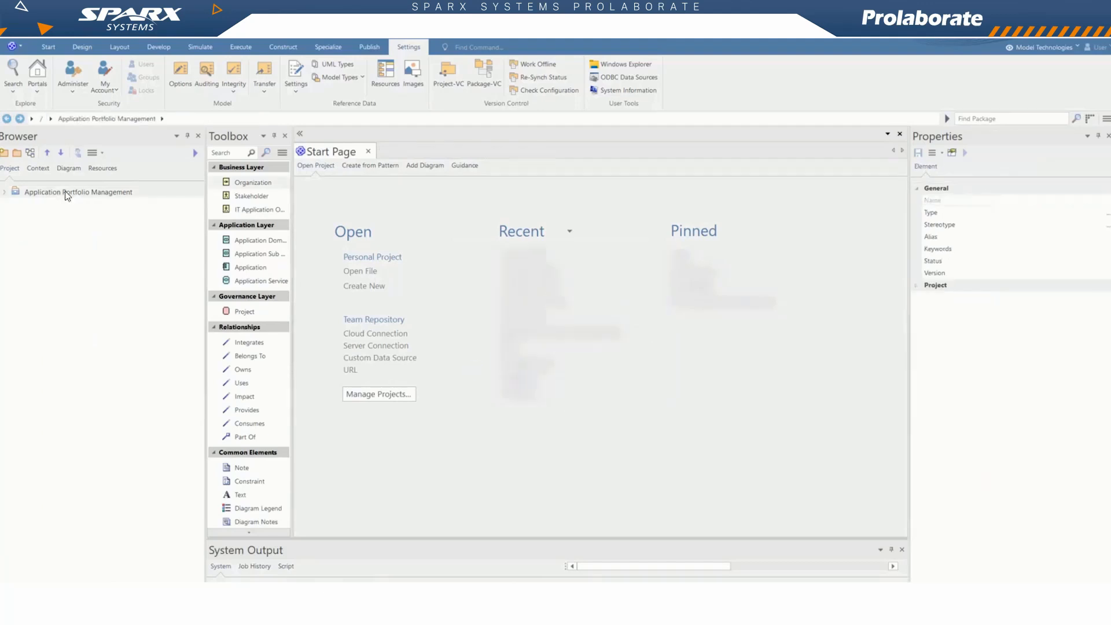
# Step: Expand the Application Inventory and Integrations packages and open the Customer Relationship Management diagram
pyautogui.doubleClick(61, 215)
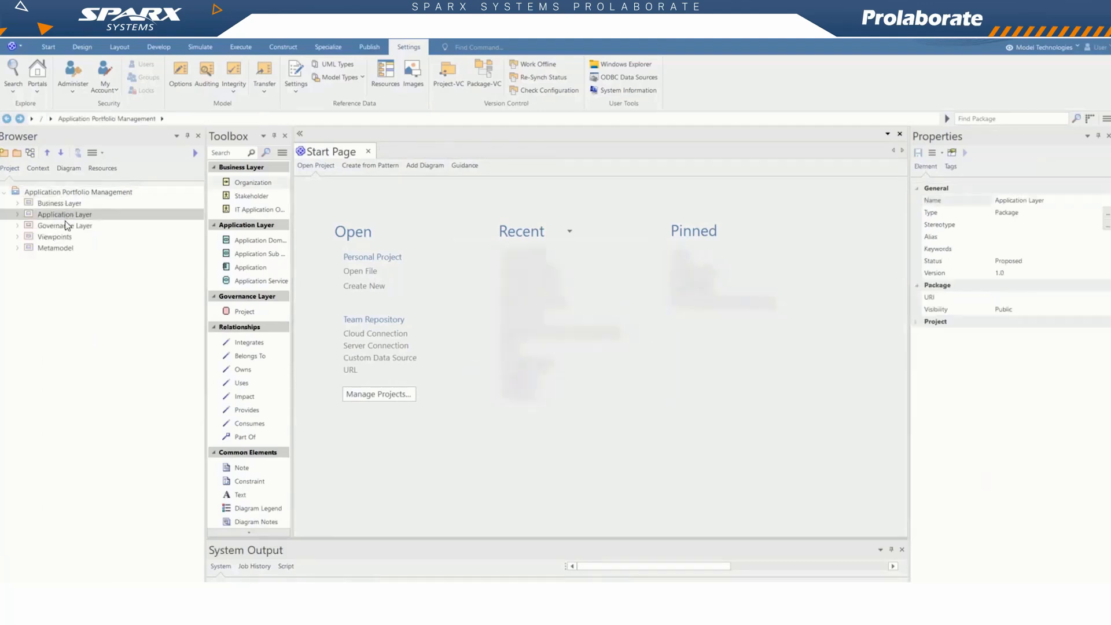
pyautogui.doubleClick(70, 237)
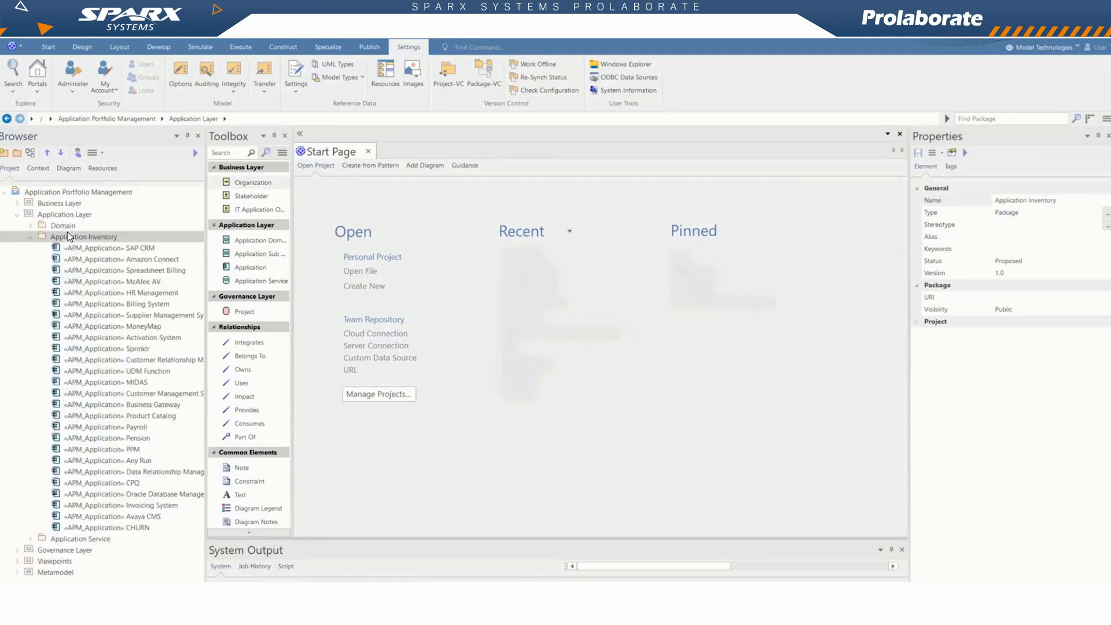
pyautogui.doubleClick(61, 561)
pyautogui.doubleClick(73, 540)
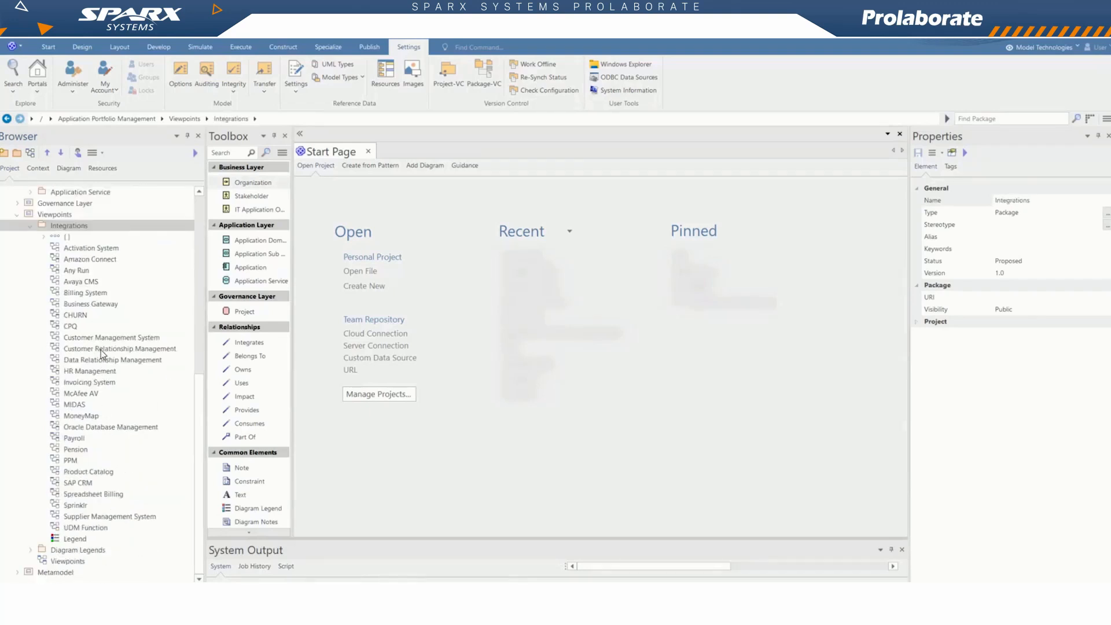
pyautogui.doubleClick(107, 349)
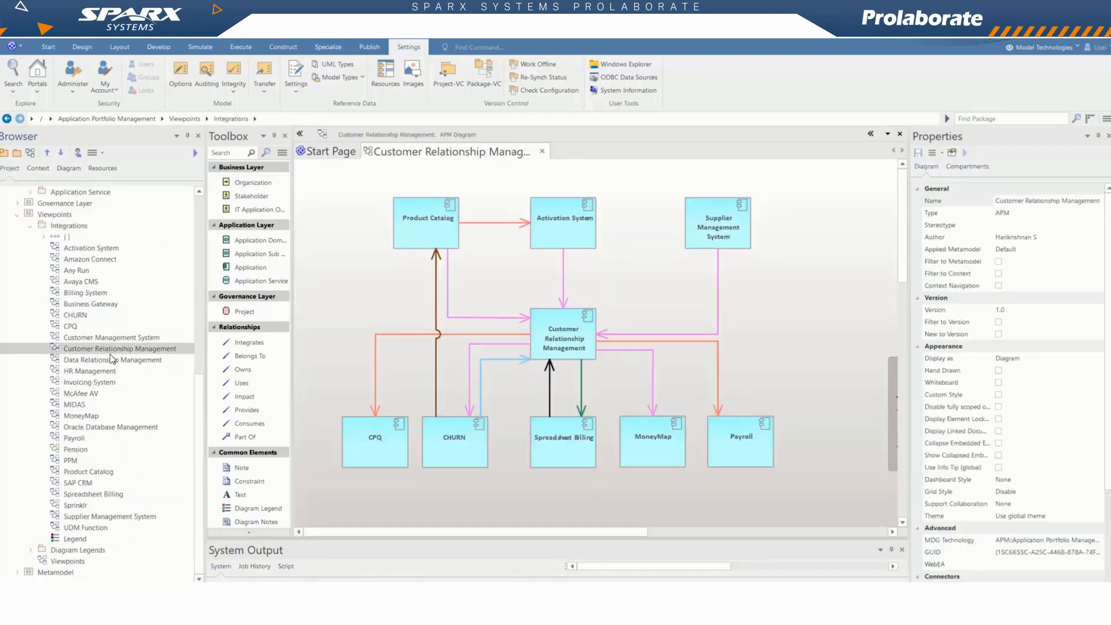
pyautogui.scroll(1, 132, 382)
pyautogui.moveTo(438, 536); pyautogui.dragTo(504, 534)
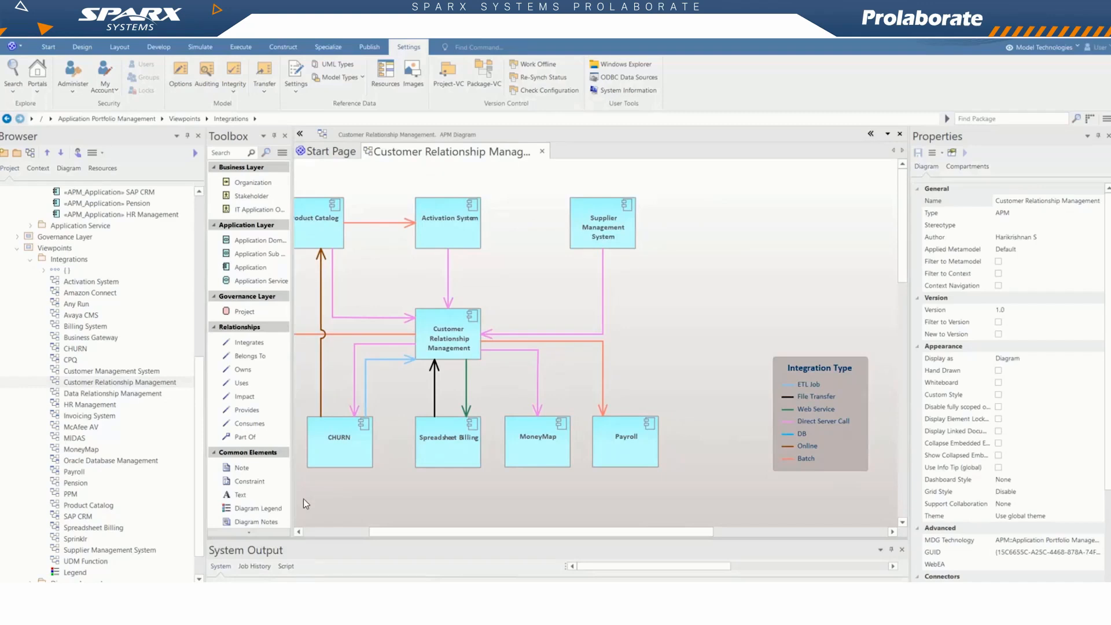
# Step: Add the Avaya CMS application to the diagram as a link and align it beside Supplier Management System
pyautogui.scroll(9, 121, 312)
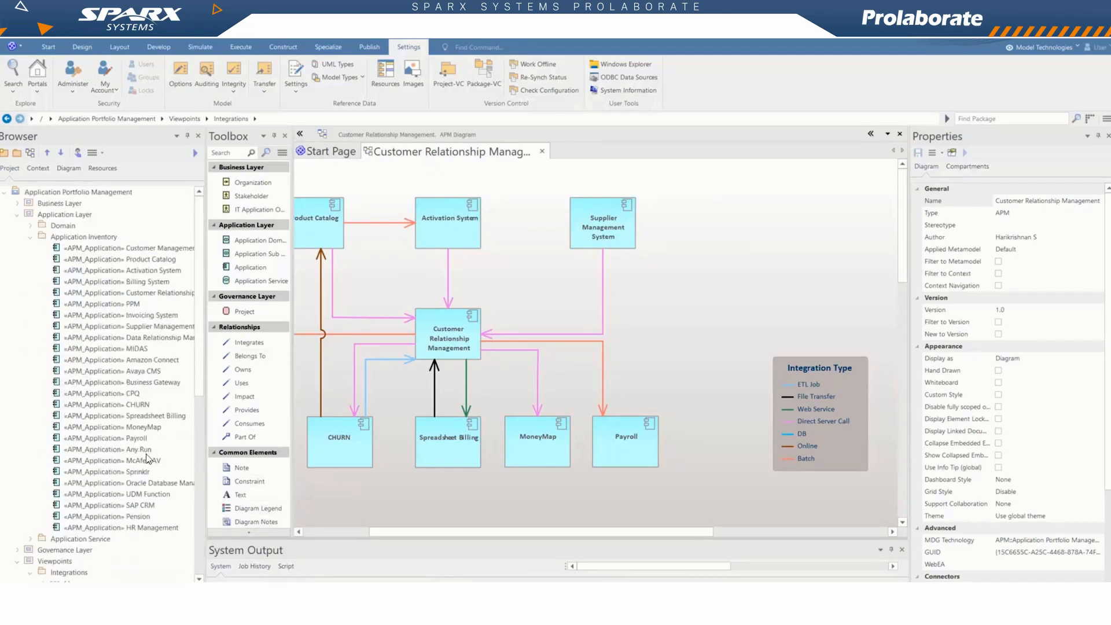
pyautogui.click(148, 374)
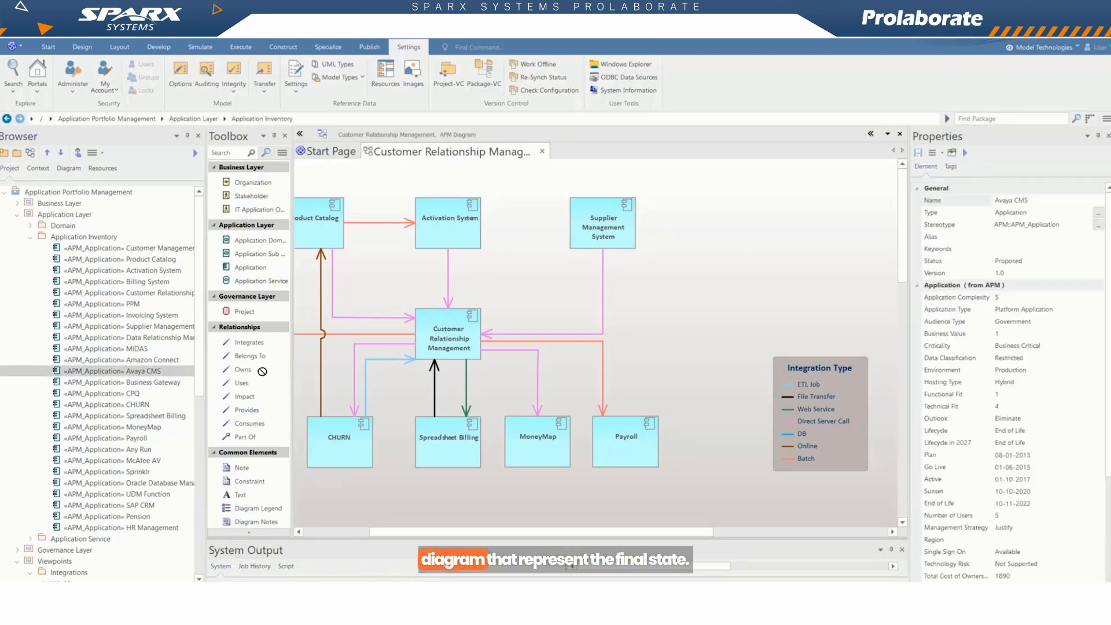
pyautogui.moveTo(262, 371); pyautogui.dragTo(714, 215)
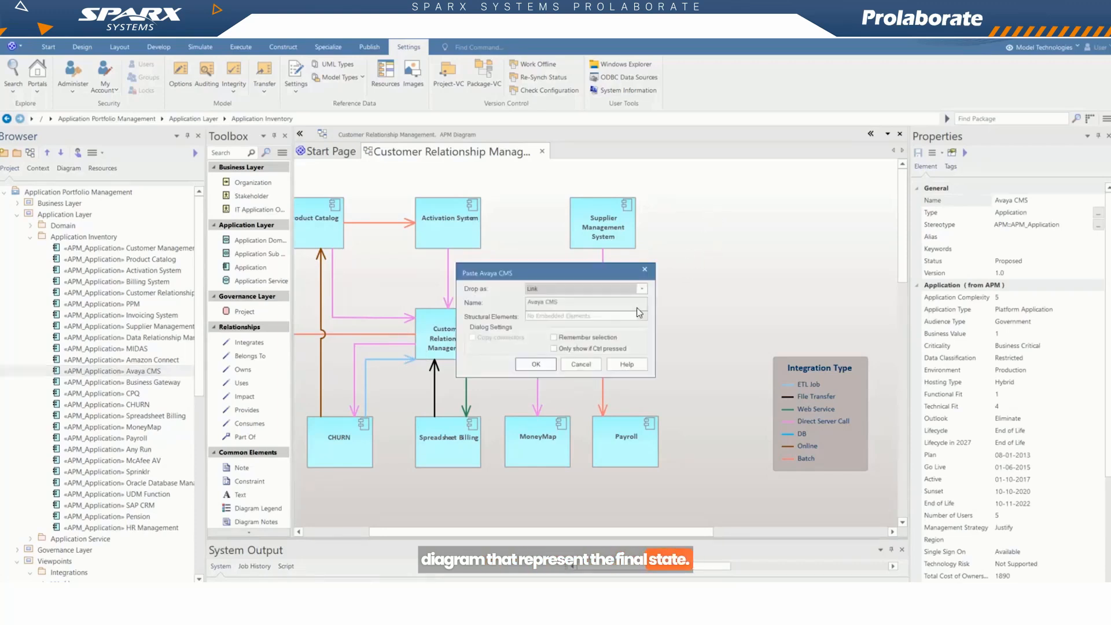
pyautogui.click(547, 364)
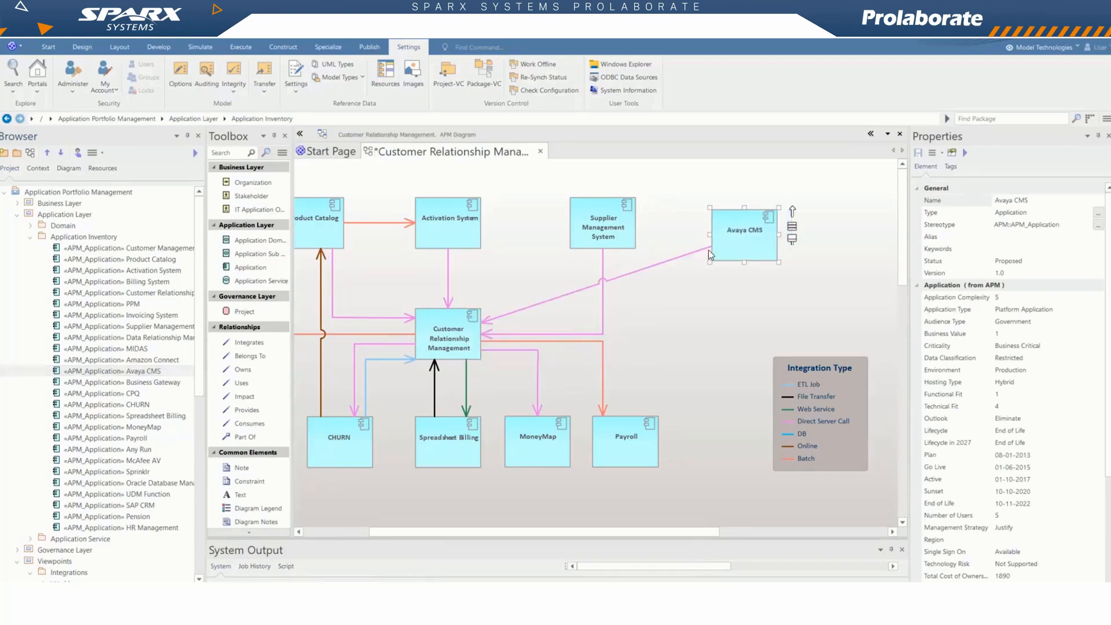
pyautogui.moveTo(736, 241); pyautogui.dragTo(711, 230)
pyautogui.click(770, 274)
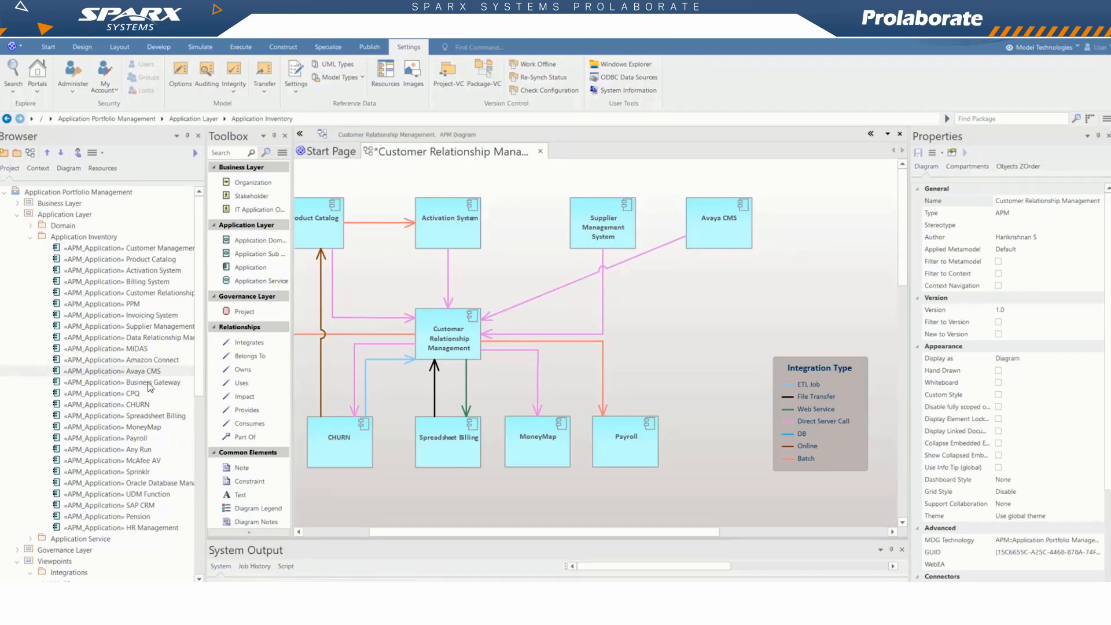
# Step: Add the existing Any Run application to the diagram as a link and align it beside Payroll
pyautogui.click(147, 451)
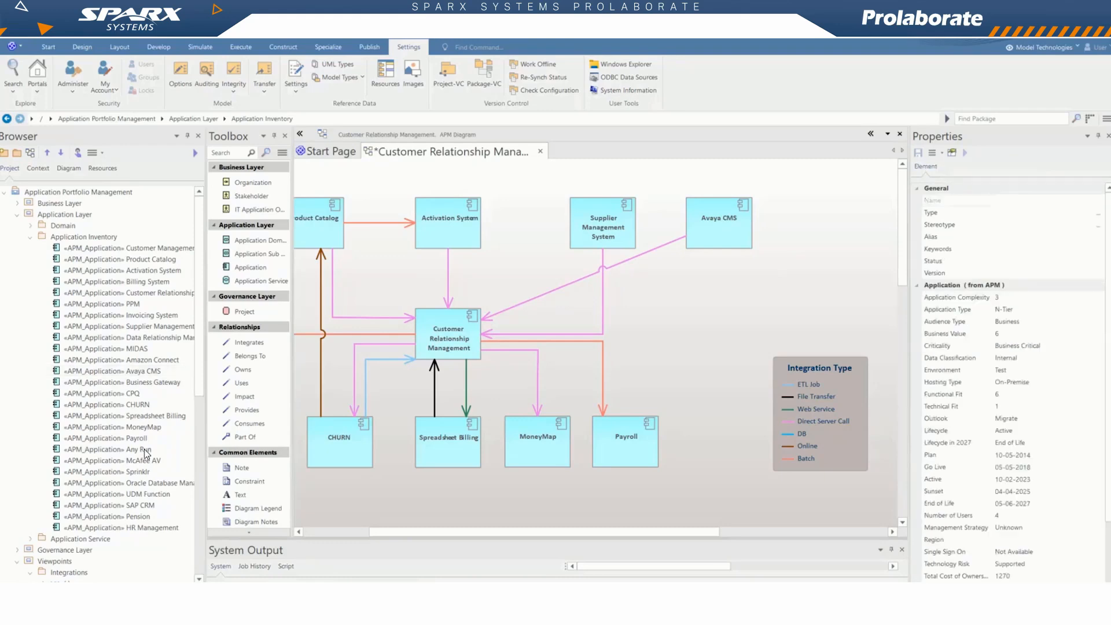
pyautogui.moveTo(148, 451); pyautogui.dragTo(279, 438)
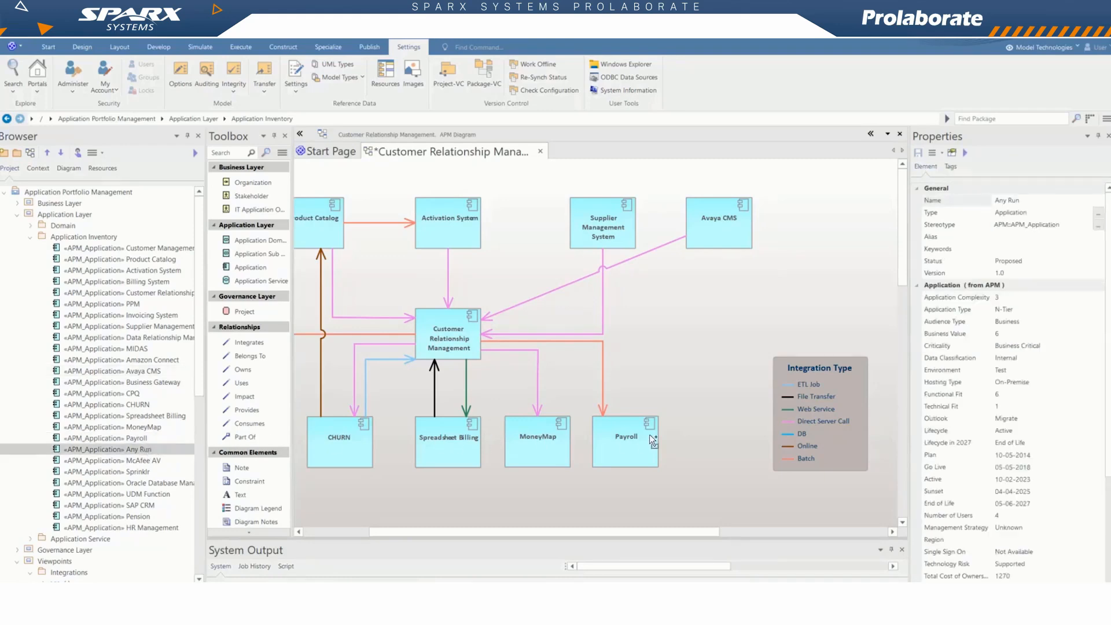
pyautogui.moveTo(708, 437); pyautogui.dragTo(620, 431)
pyautogui.click(548, 368)
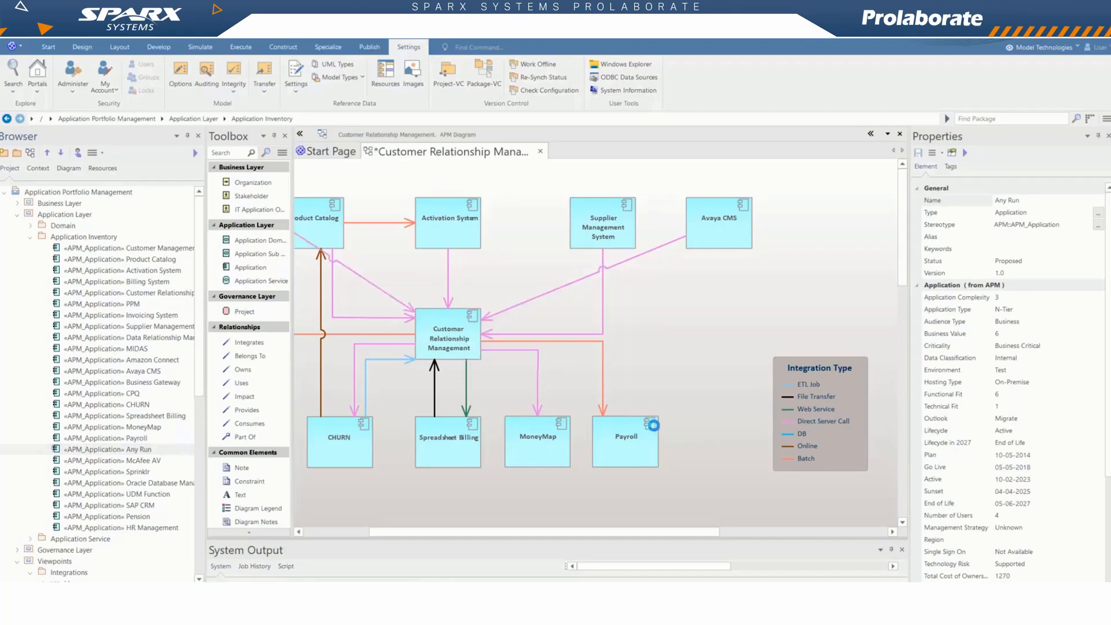
pyautogui.moveTo(727, 451); pyautogui.dragTo(702, 438)
# Step: Move the Integration Type legend up and to the right to free space beside Any Run
pyautogui.click(776, 396)
pyautogui.click(777, 399)
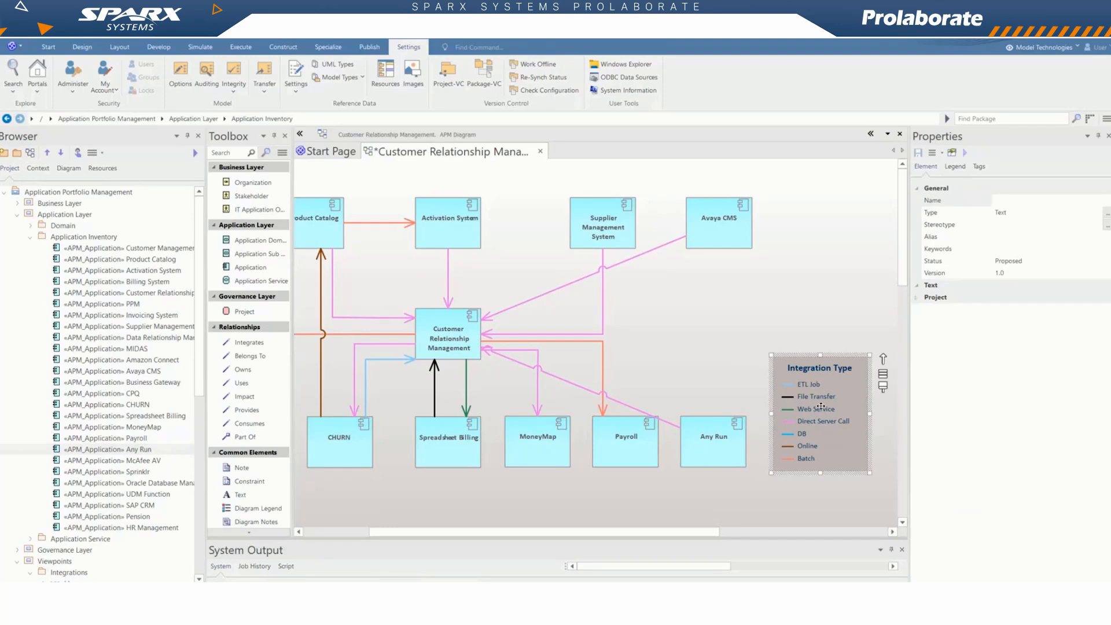
pyautogui.moveTo(798, 397); pyautogui.dragTo(871, 330)
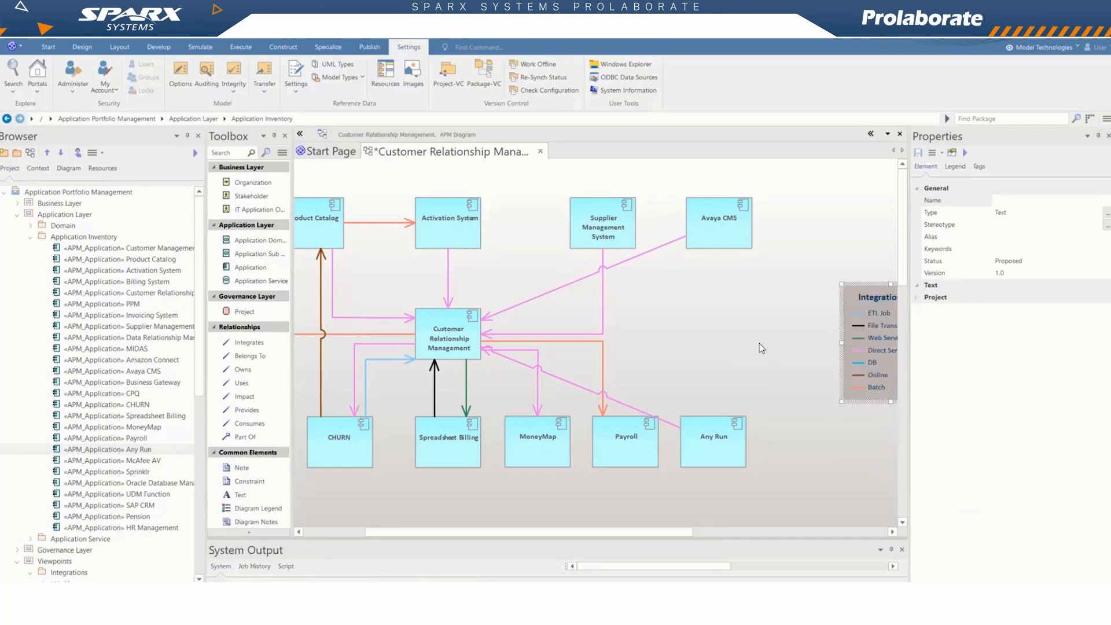
pyautogui.click(746, 343)
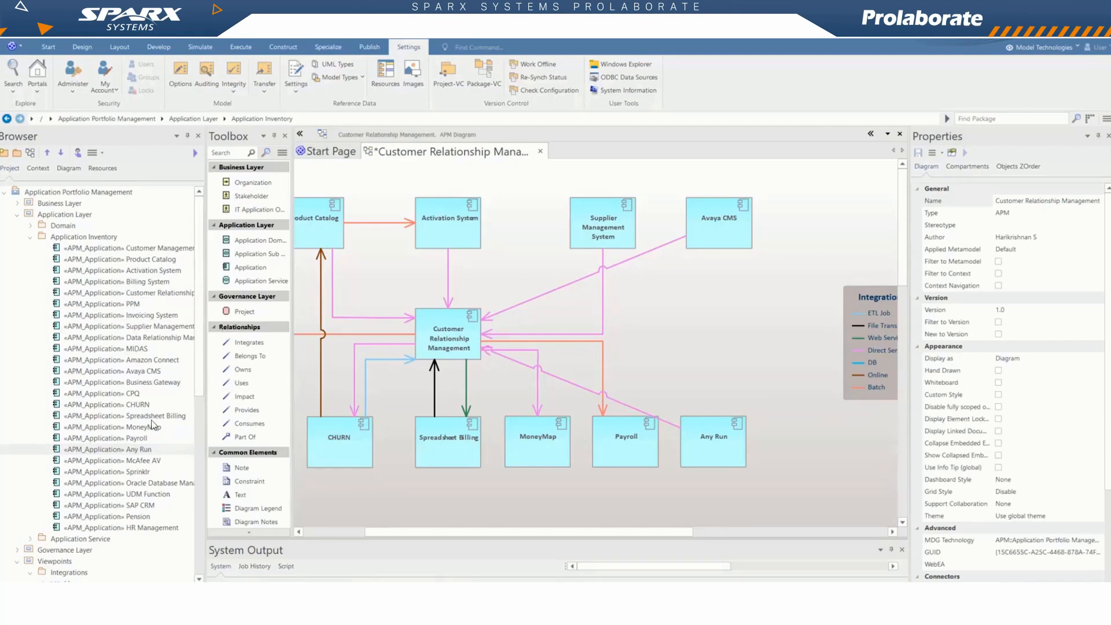
# Step: Add the existing Pension application to the diagram as a link and place it beside Any Run
pyautogui.click(138, 516)
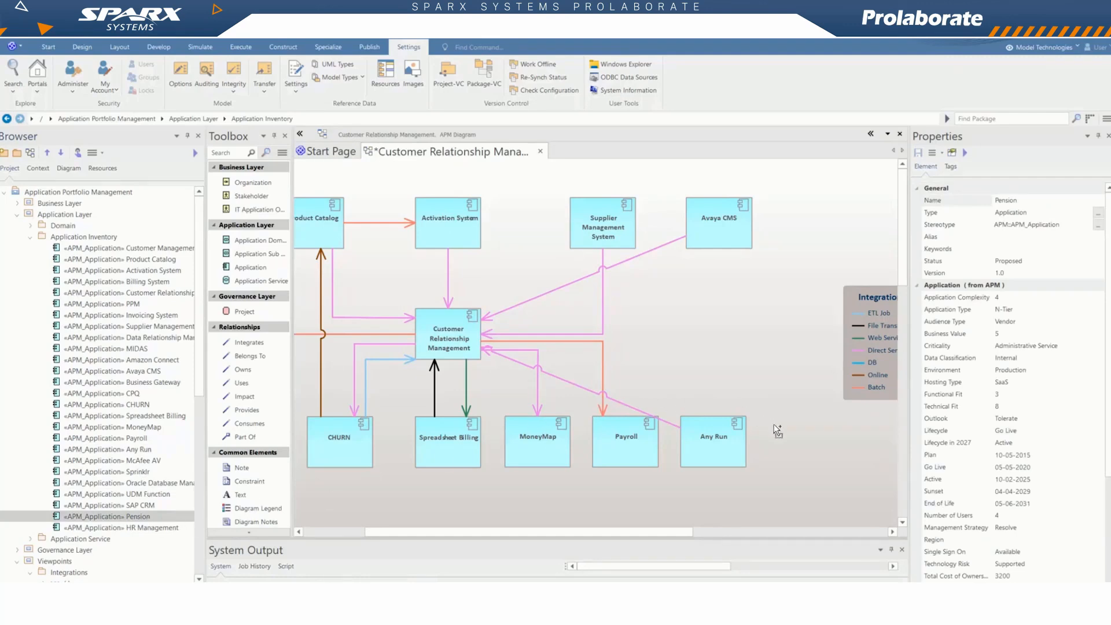
pyautogui.moveTo(794, 437); pyautogui.dragTo(692, 438)
pyautogui.click(536, 365)
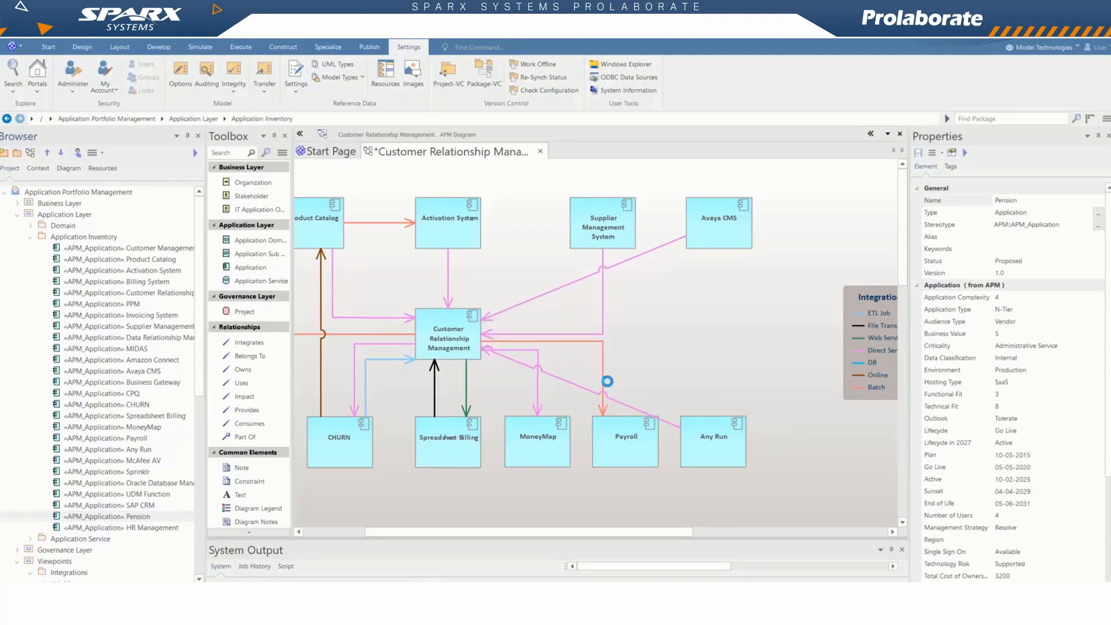
pyautogui.moveTo(803, 454)
pyautogui.mouseDown()
pyautogui.moveTo(775, 440)
pyautogui.moveTo(710, 444)
pyautogui.moveTo(788, 445)
pyautogui.moveTo(778, 440)
pyautogui.mouseUp()
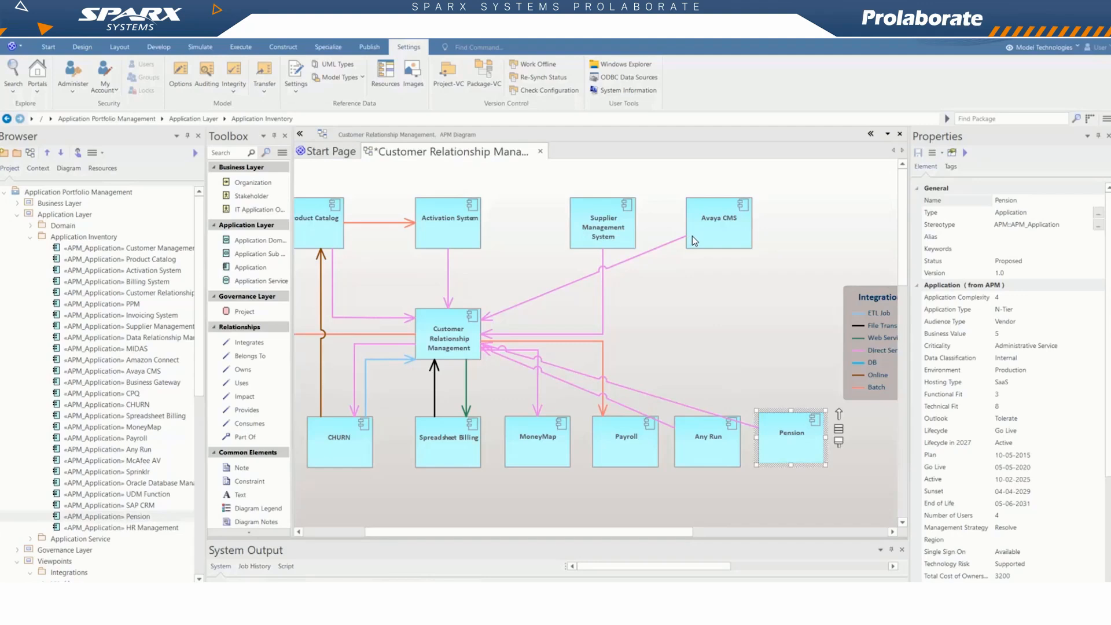
# Step: Shift Avaya CMS slightly left, attach its integration connector to its bottom edge, and set the connector's line style to Orthogonal - Square
pyautogui.click(693, 237)
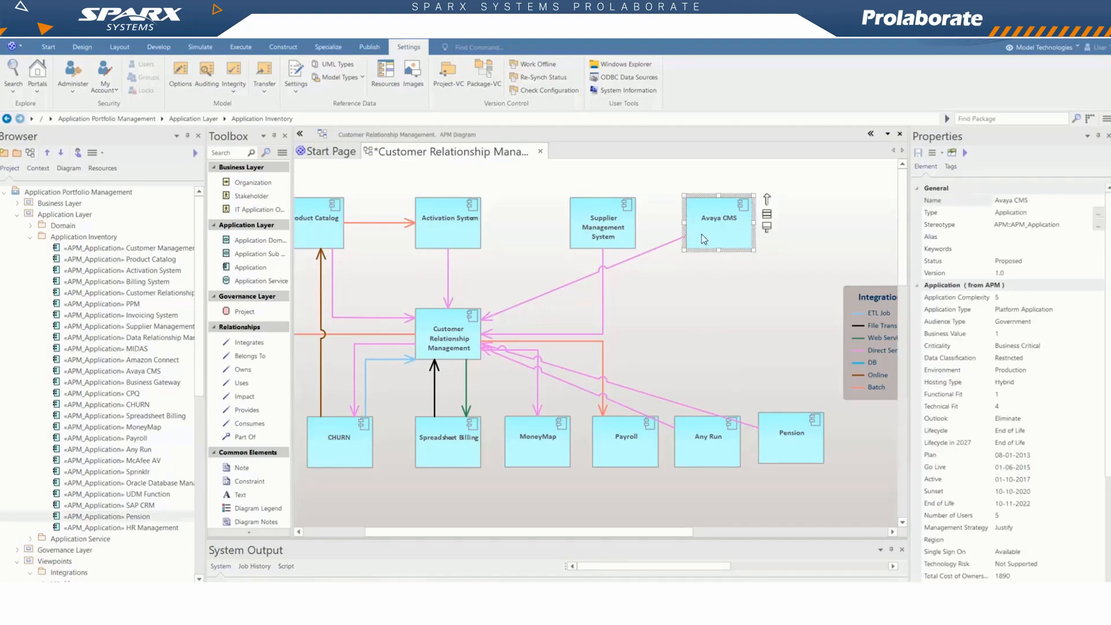
pyautogui.moveTo(704, 238); pyautogui.dragTo(689, 237)
pyautogui.click(745, 291)
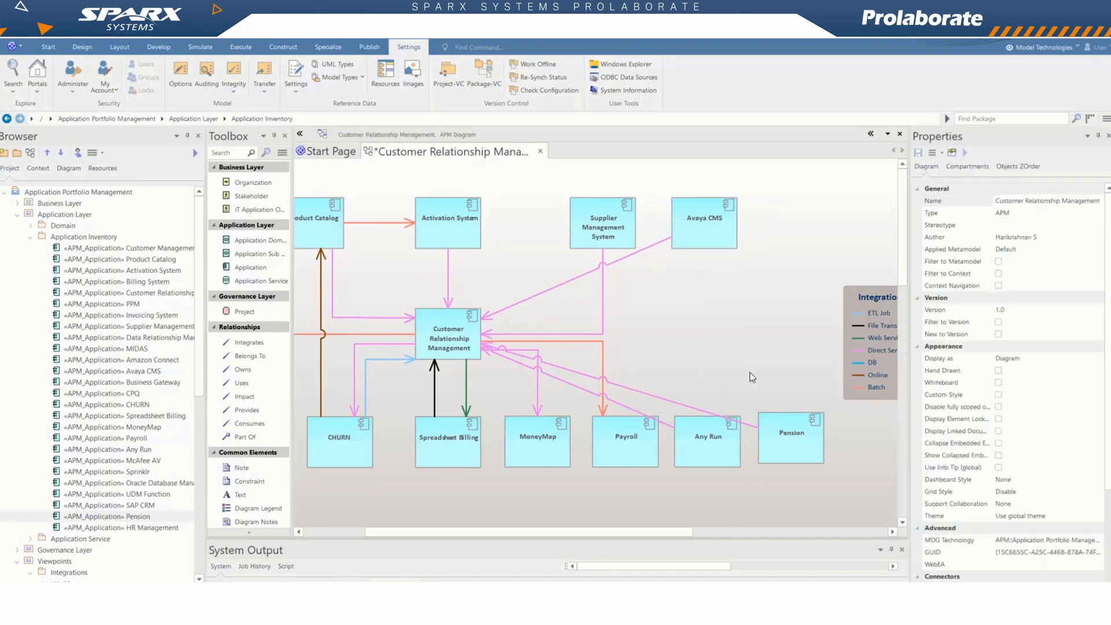
pyautogui.click(630, 263)
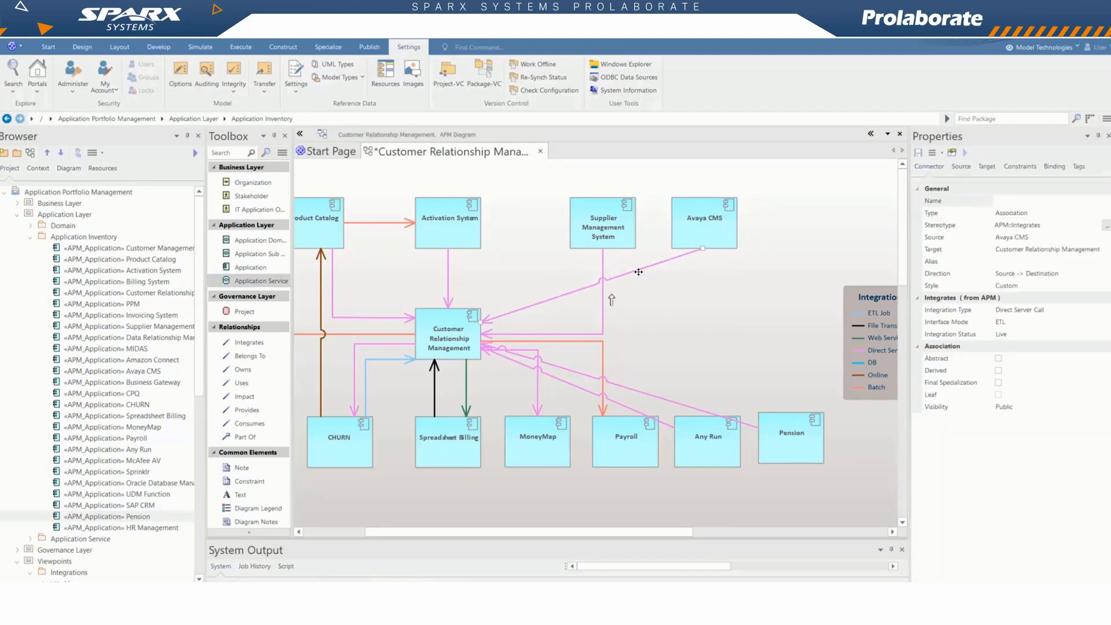
pyautogui.rightClick(640, 277)
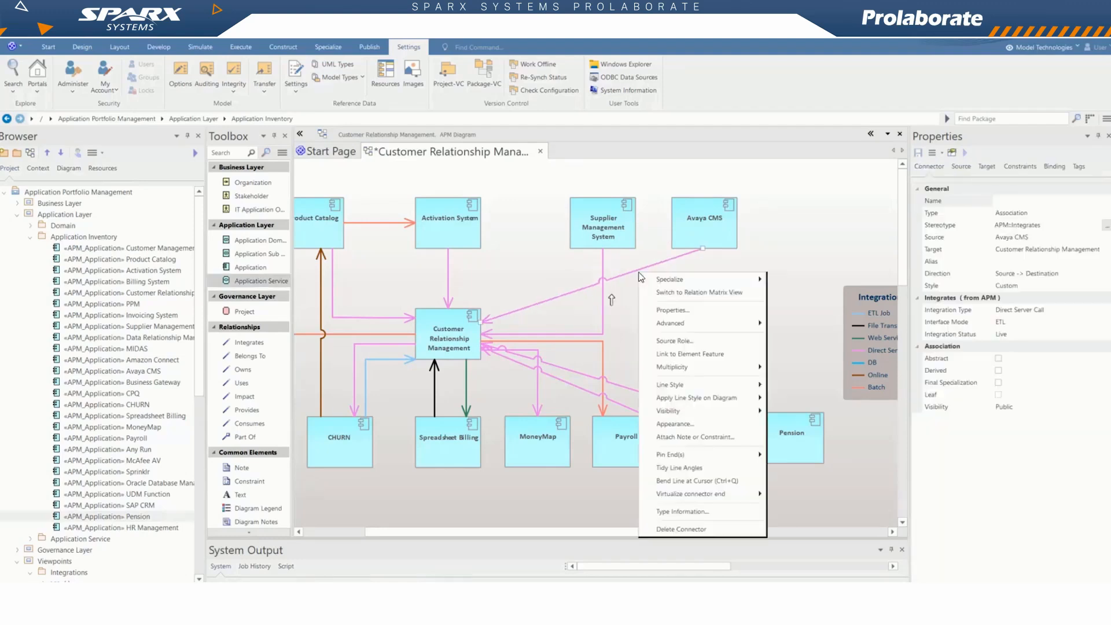
pyautogui.moveTo(675, 385)
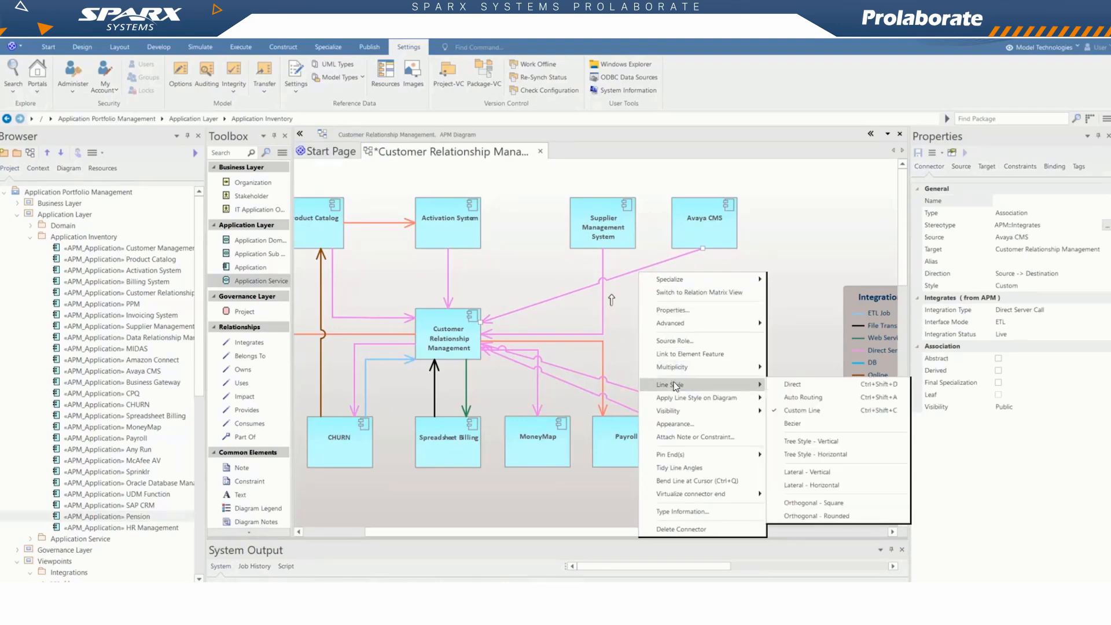
pyautogui.click(814, 504)
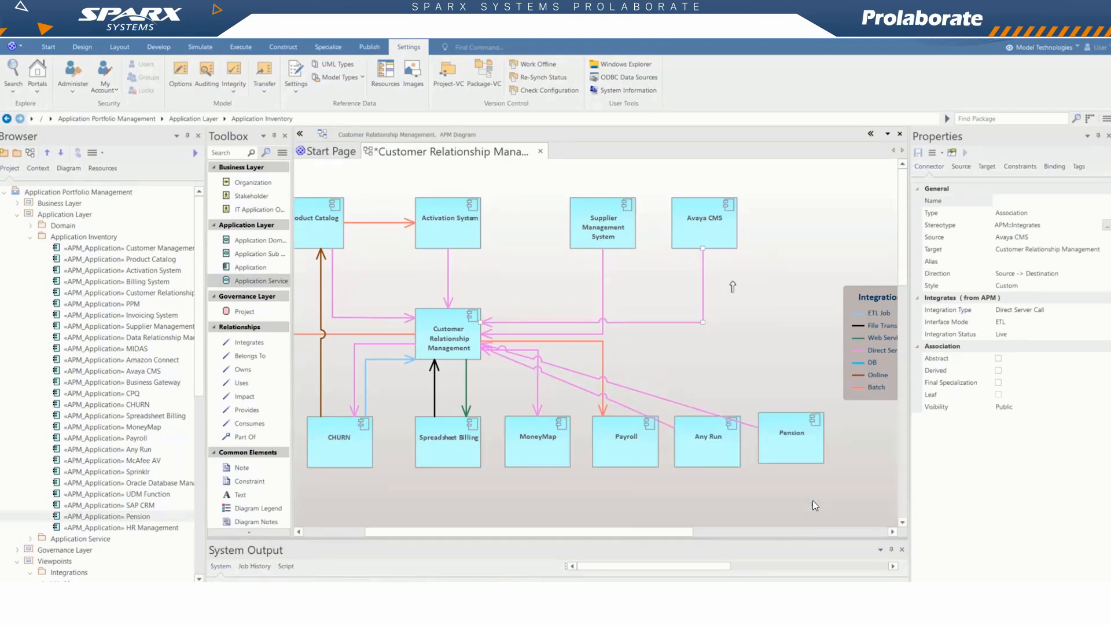
pyautogui.click(698, 383)
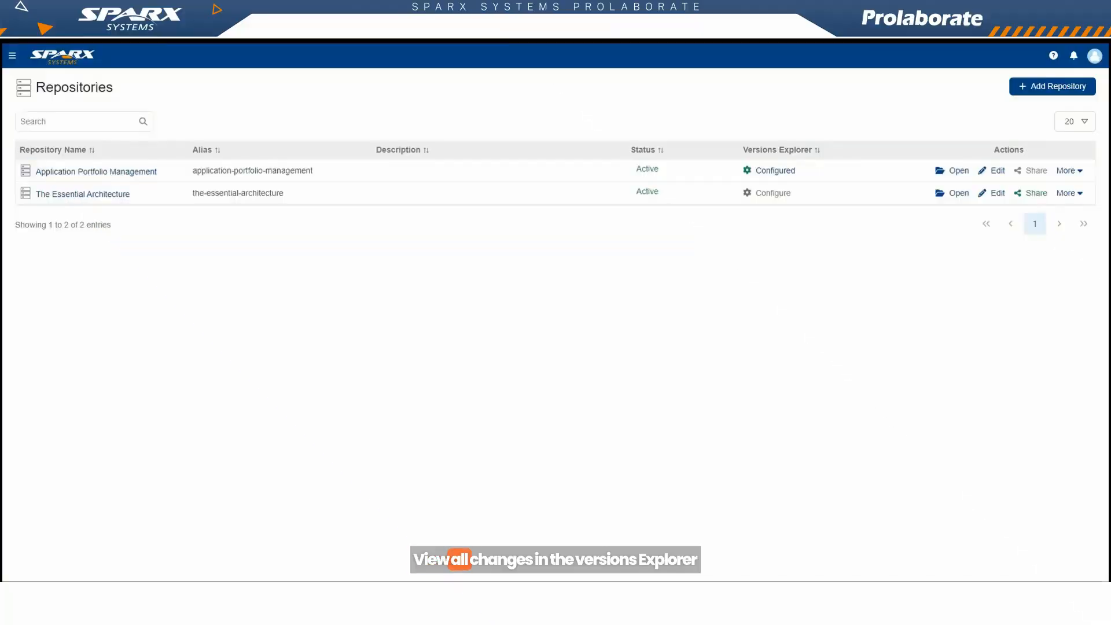
pyautogui.click(771, 172)
pyautogui.click(109, 340)
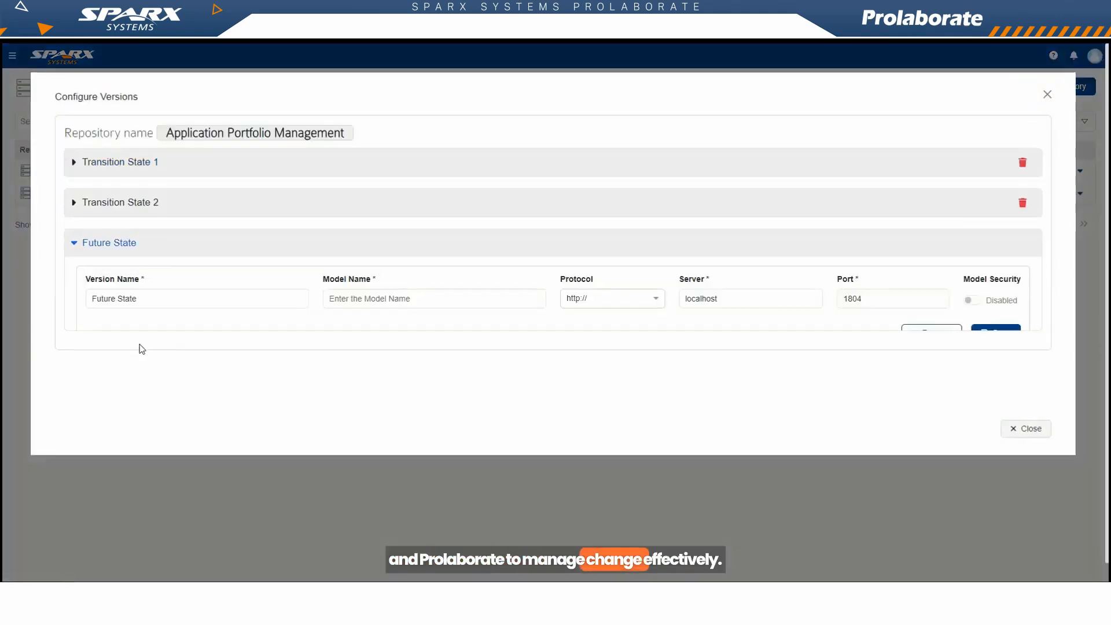
pyautogui.click(384, 298)
pyautogui.write('Future State')
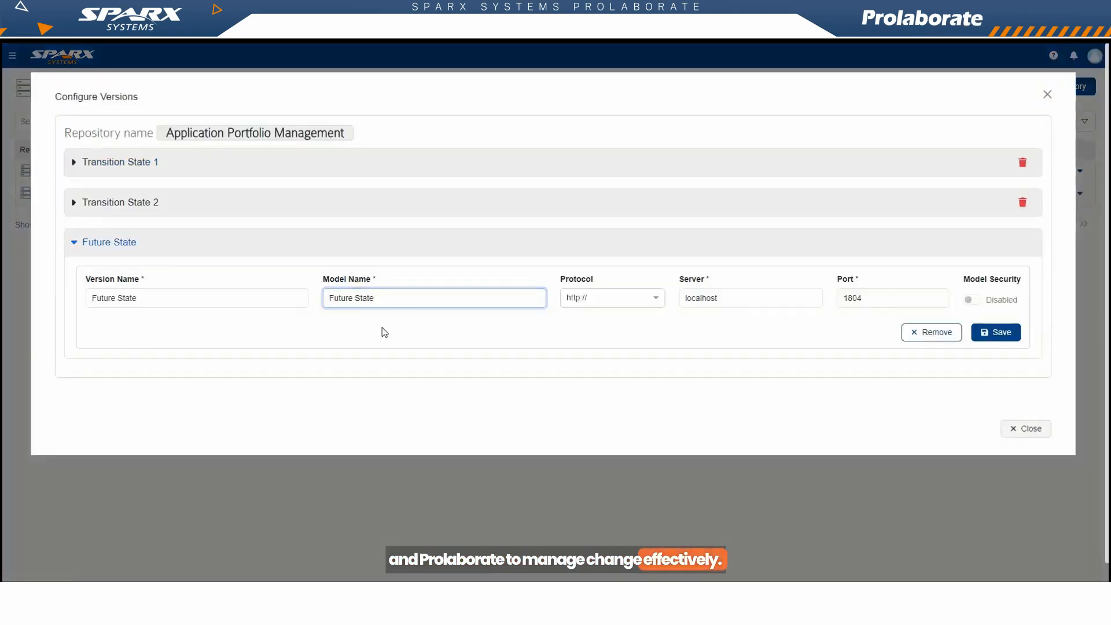
pyautogui.click(382, 328)
pyautogui.click(987, 339)
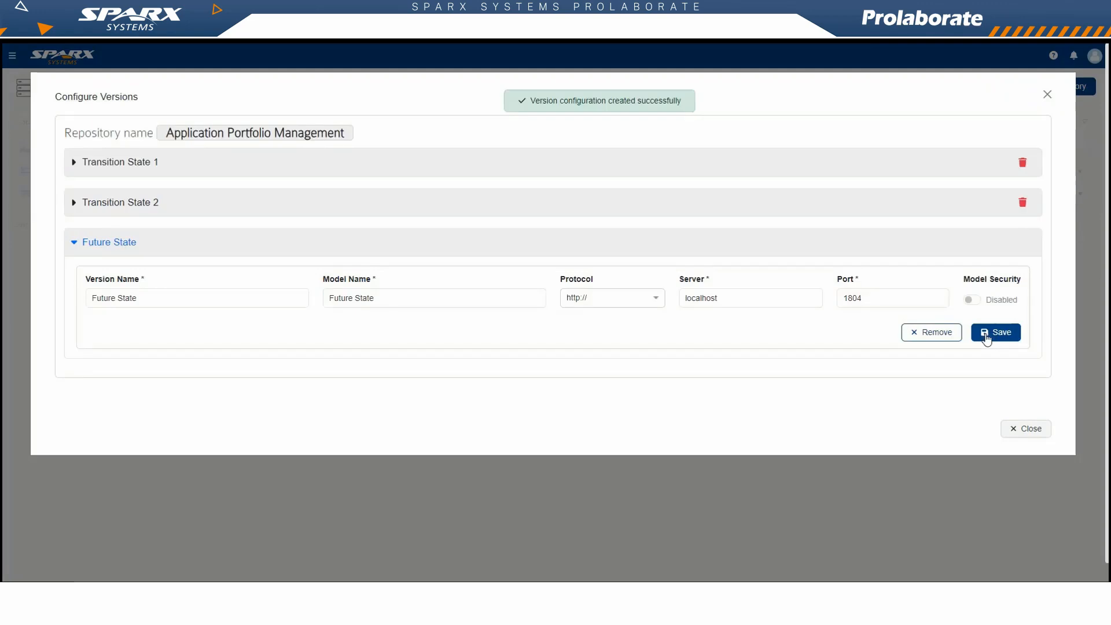
pyautogui.click(1029, 428)
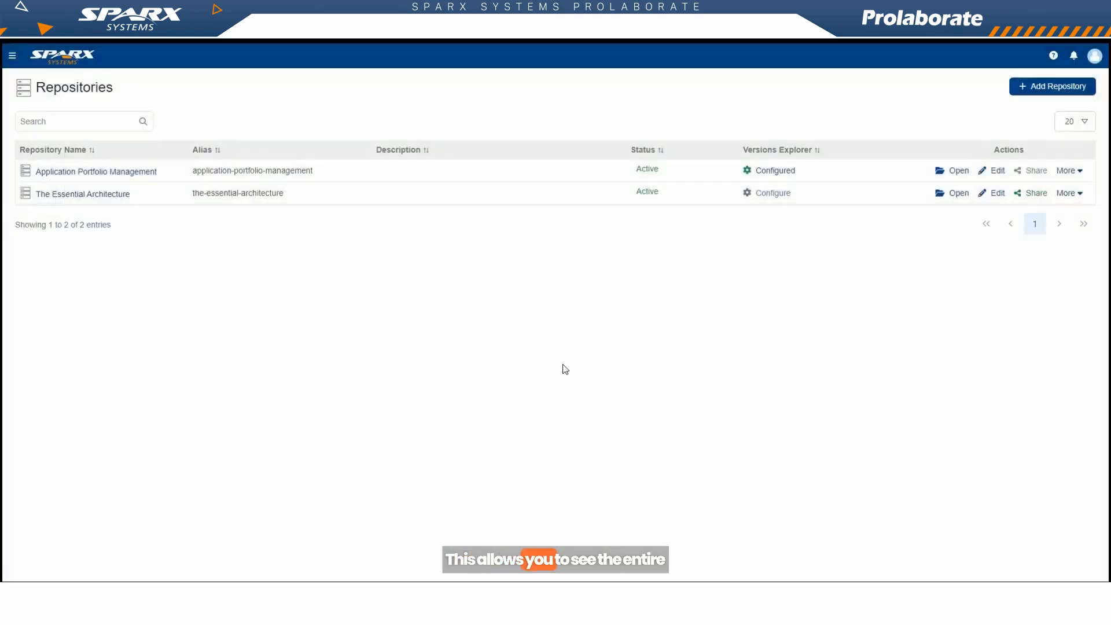
# Step: Open the Application Portfolio Management repository and its Customer Relationship Management diagram from the Integrations package under Viewpoints
pyautogui.click(148, 172)
pyautogui.click(135, 121)
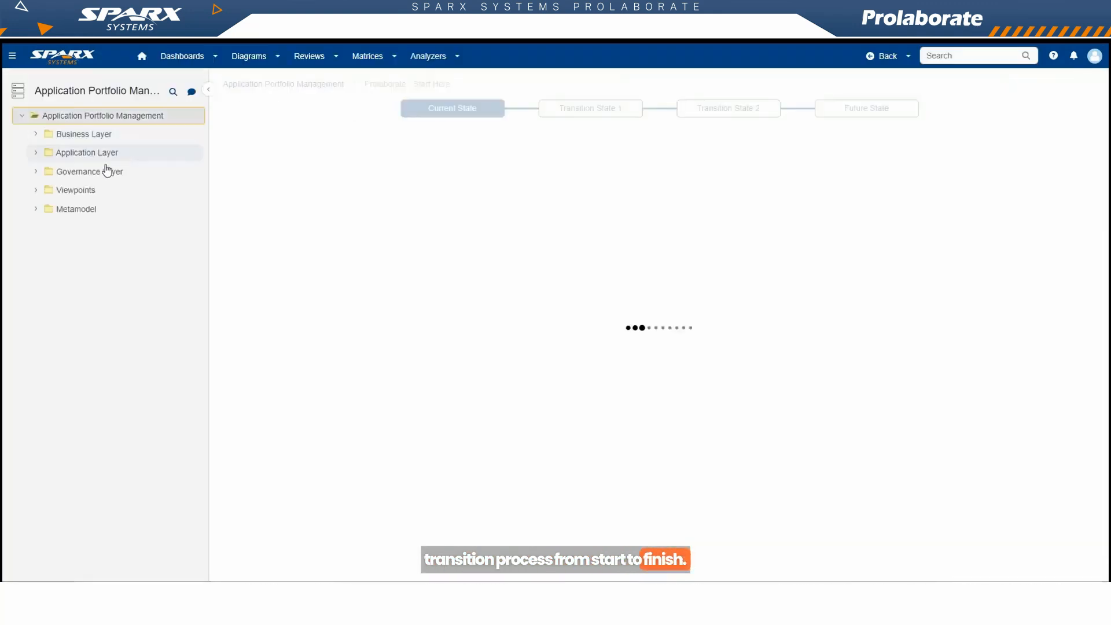
pyautogui.click(87, 189)
pyautogui.click(93, 227)
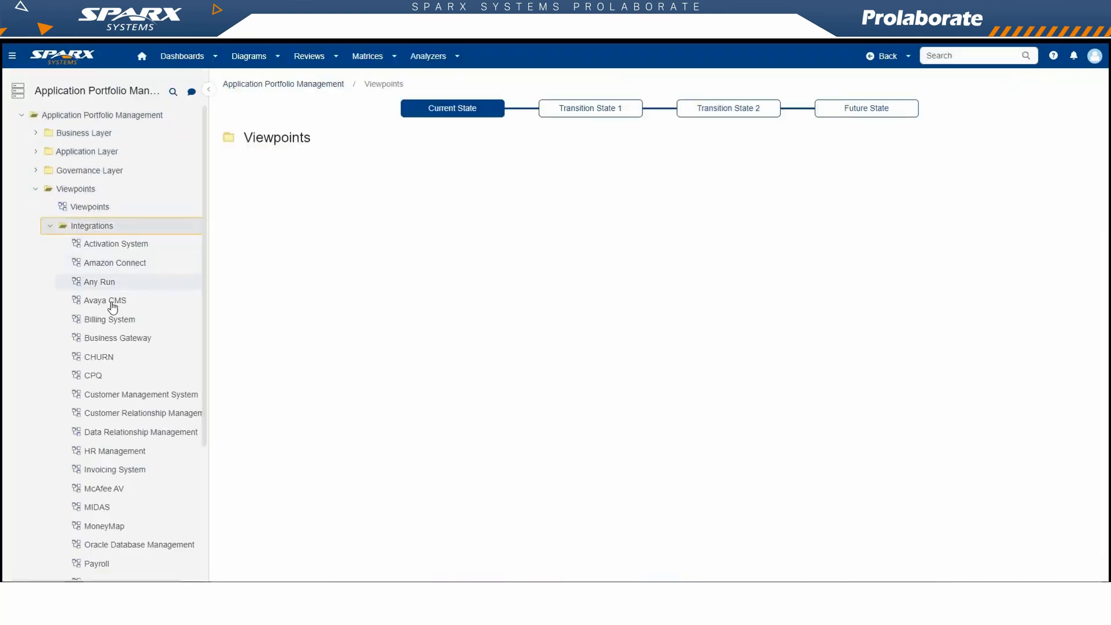
pyautogui.click(119, 412)
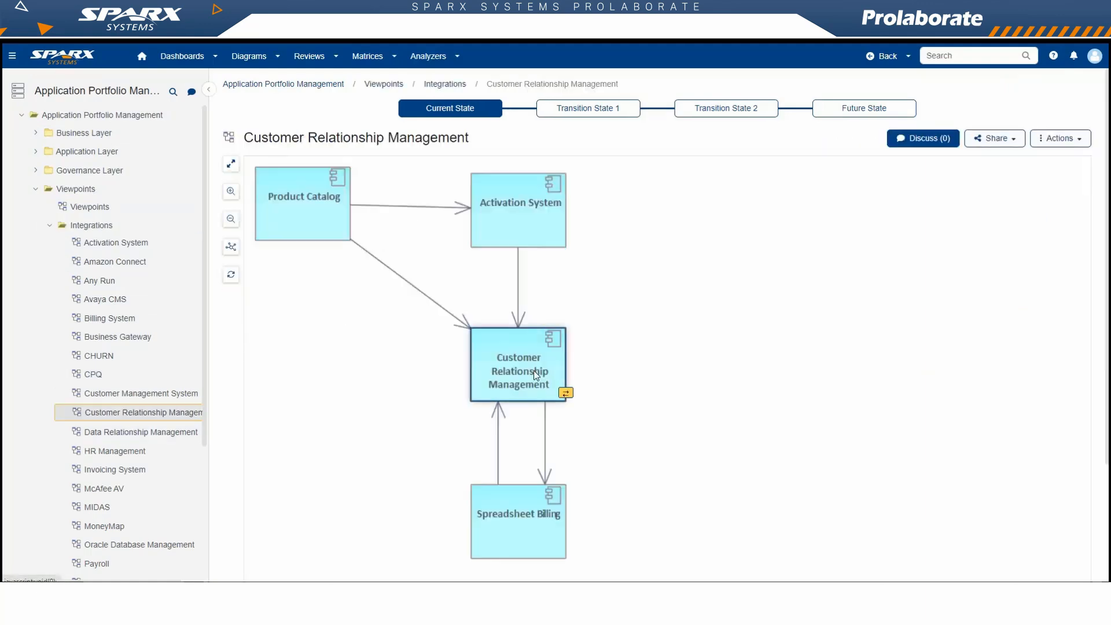
# Step: Compare the Customer Relationship Management diagram across Transition State 1, Transition State 2 and Future State
pyautogui.click(588, 108)
pyautogui.click(704, 116)
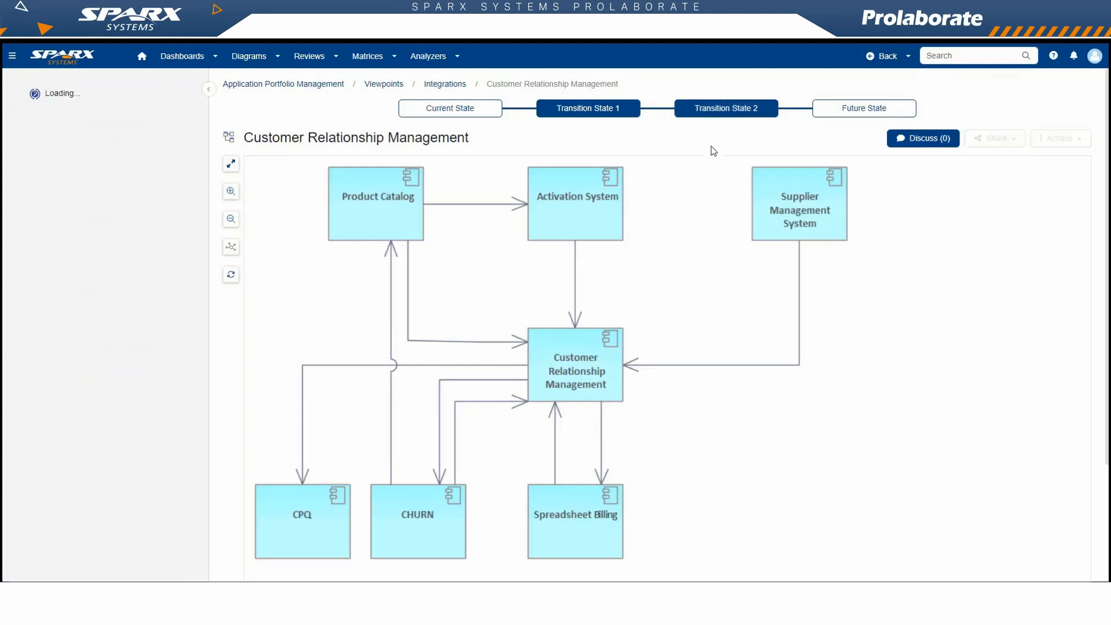
pyautogui.click(881, 116)
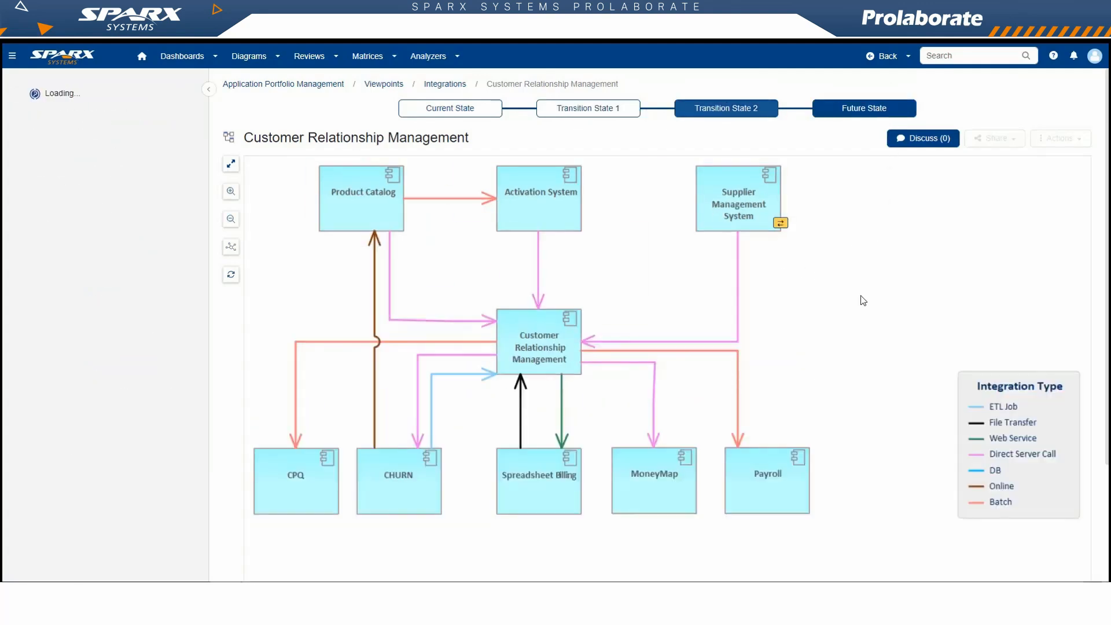